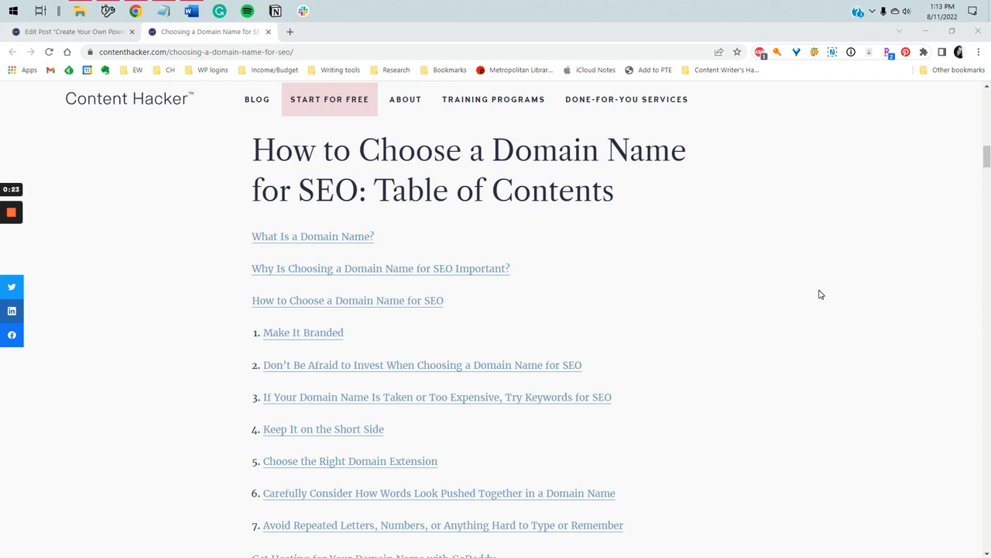
- Follow the published post's table of contents link "How to Choose a Domain Name for SEO" to its section
scroll(803, 274, "down", 2)
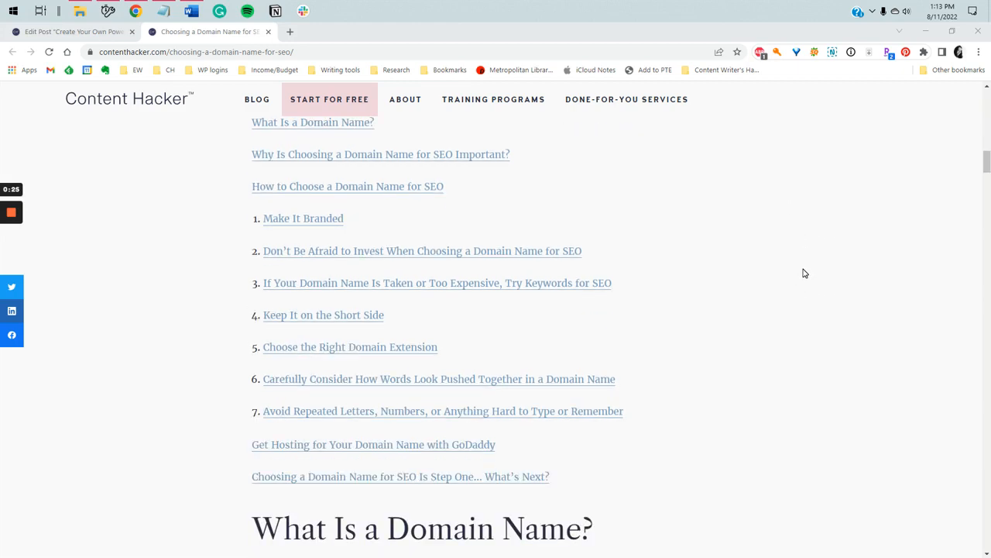
scroll(798, 267, "up", 1)
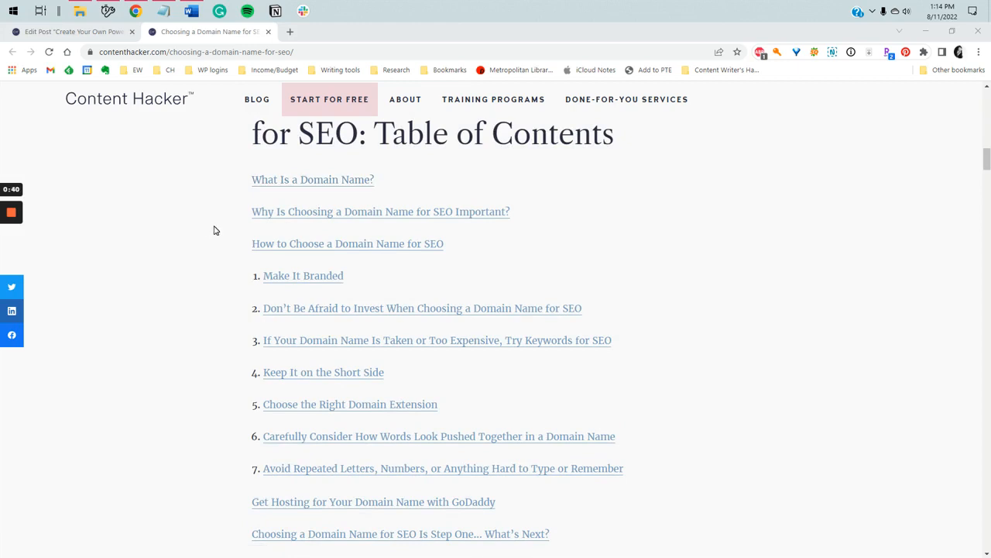
left_click(283, 246)
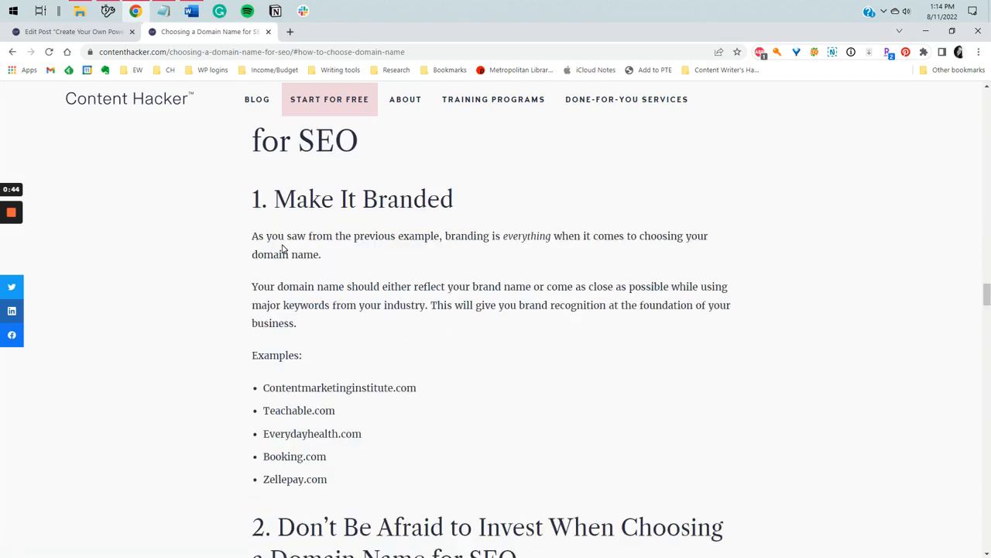
scroll(294, 161, "up", 1)
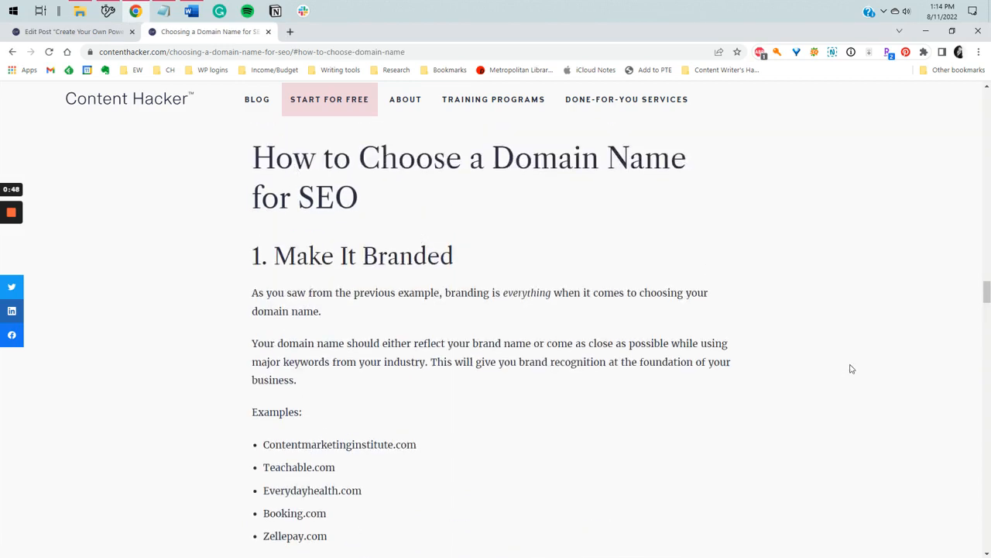
- Return to the published post's table of contents and examine its list of section links
scroll(852, 370, "up", 10)
scroll(876, 369, "up", 15)
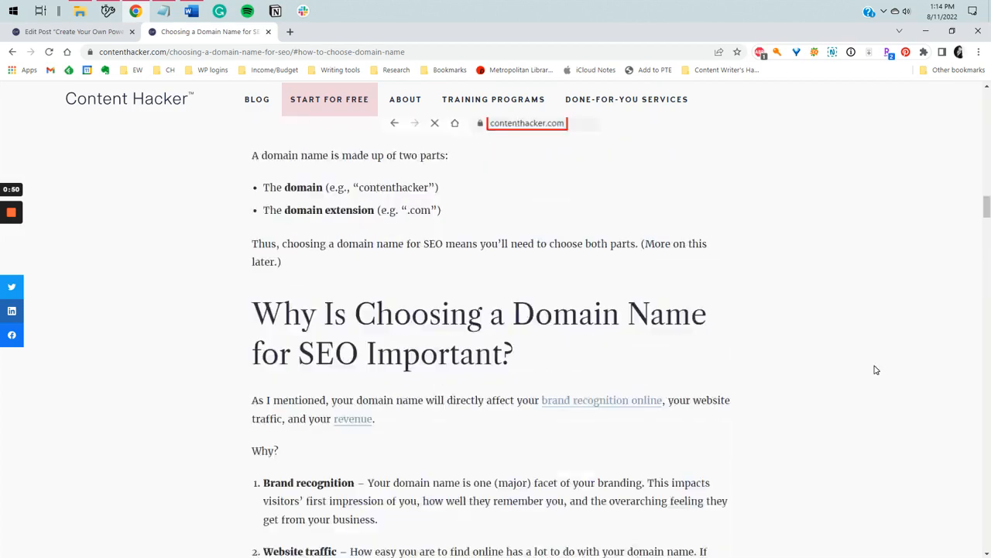
scroll(875, 370, "down", 3)
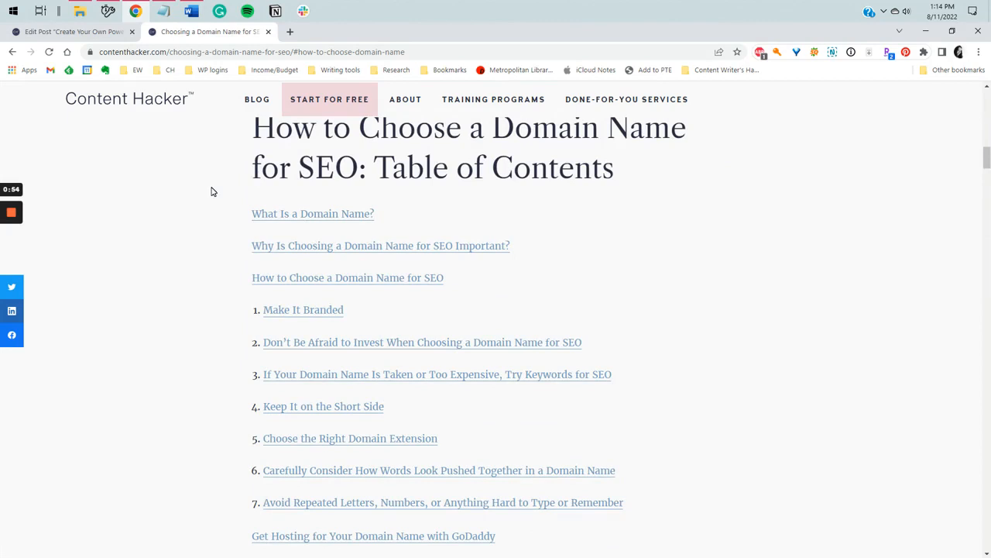
scroll(959, 253, "down", 4)
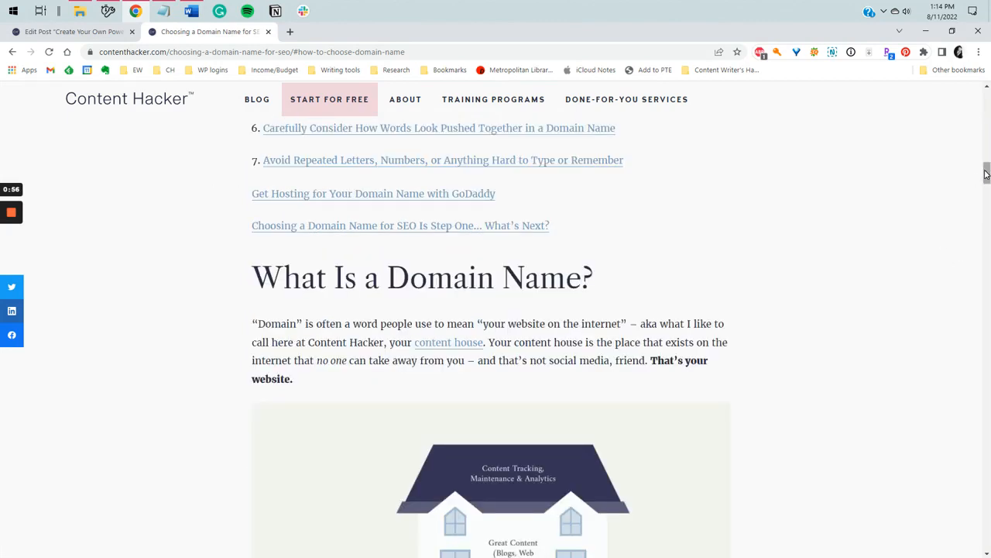
scroll(817, 214, "up", 12)
scroll(816, 214, "down", 6)
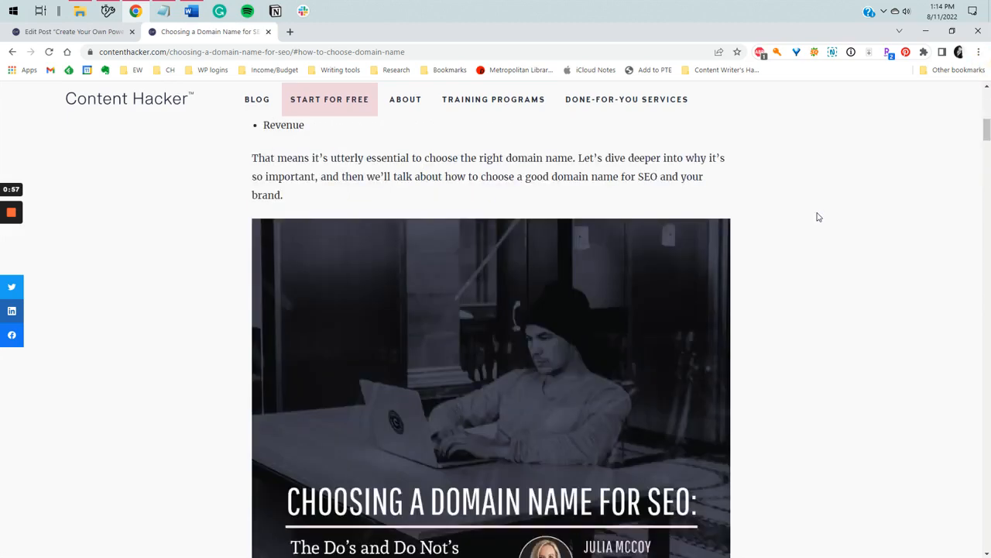
scroll(817, 217, "down", 2)
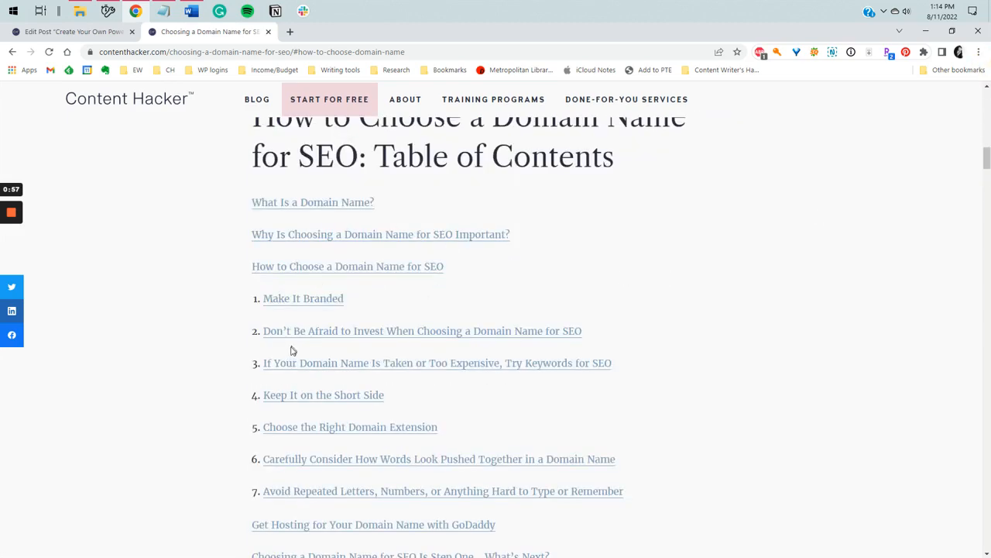
left_click(987, 88)
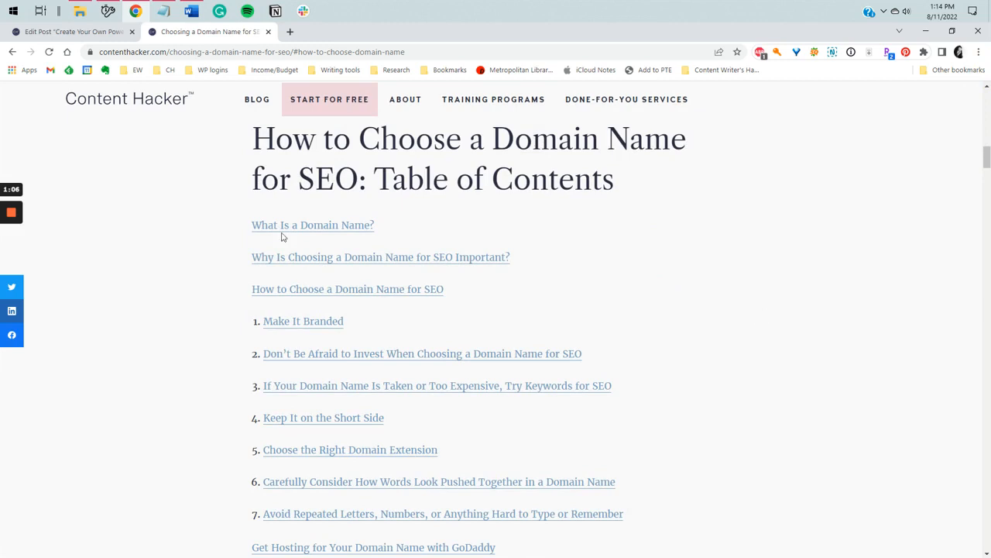
- Go to the affirmations draft post, switch to its Word document and find the "What's Inside" table of contents
left_click(69, 33)
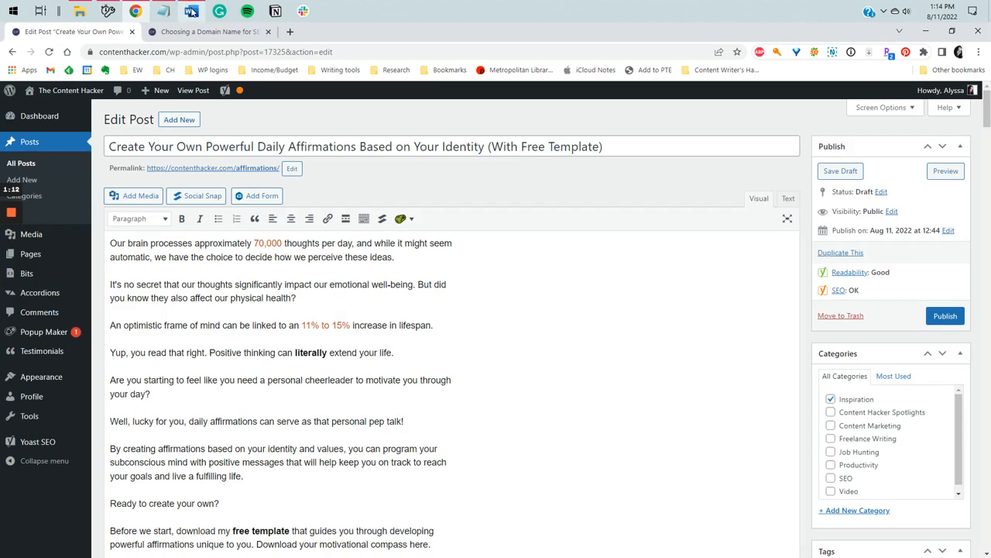
left_click(192, 11)
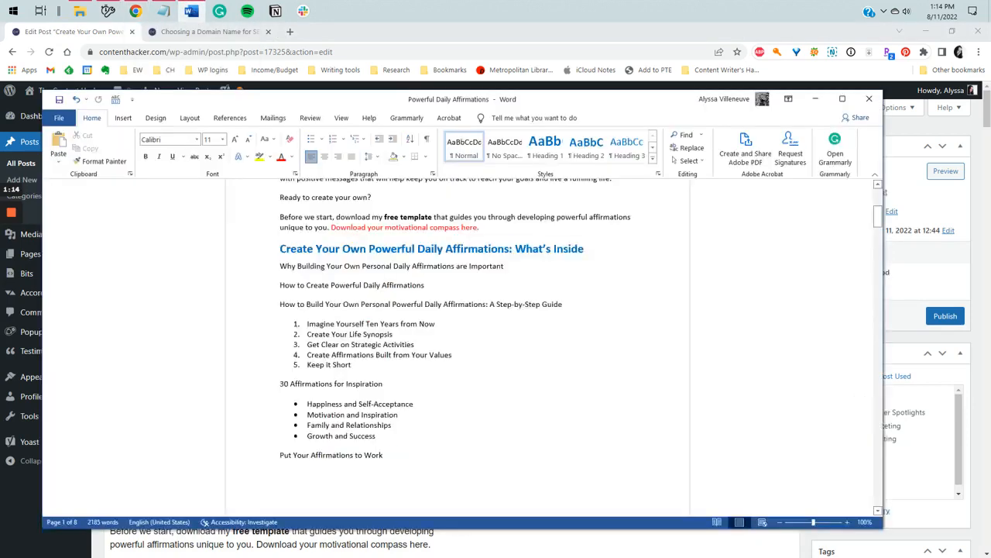
scroll(457, 340, "up", 3)
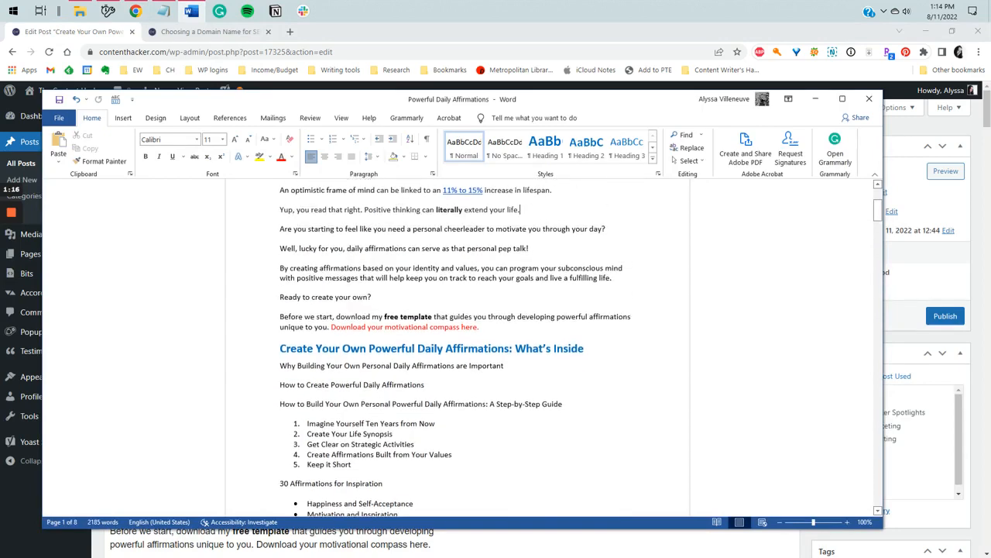
scroll(457, 349, "up", 6)
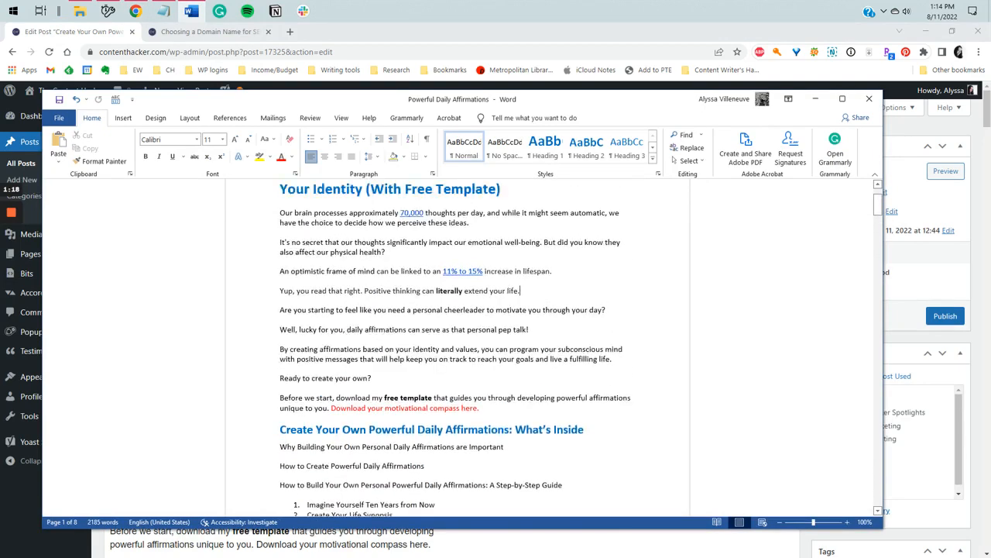
scroll(457, 348, "down", 5)
scroll(457, 348, "down", 6)
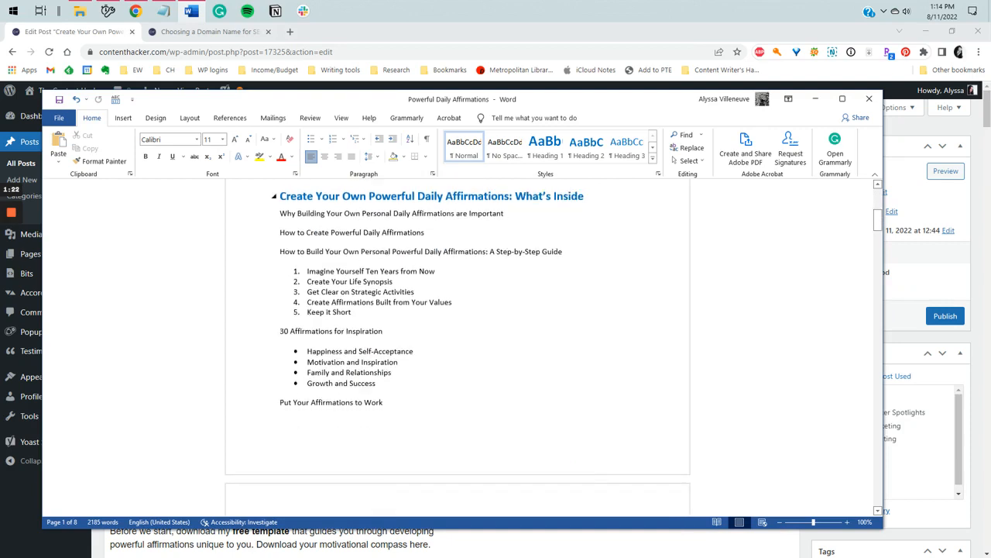
- Highlight the table of contents from the "What's Inside" heading through "Put Your Affirmations to Work", and return to the WordPress draft
left_click_drag(279, 196, 435, 401)
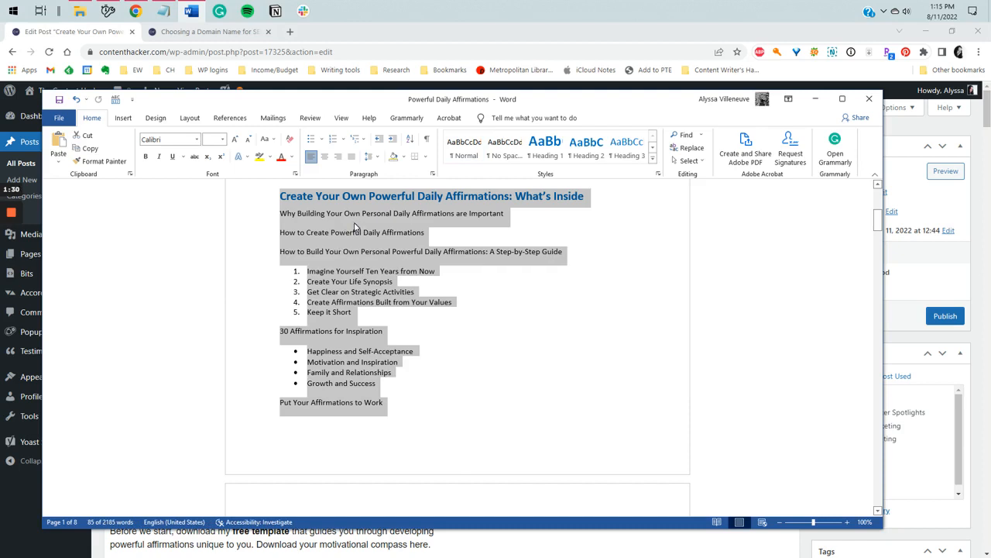
left_click(386, 405)
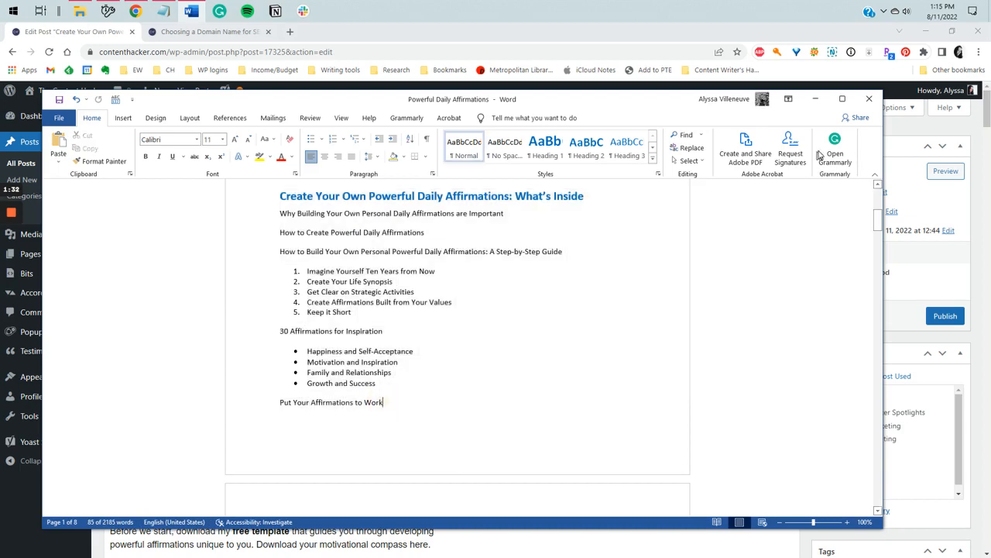
left_click(815, 99)
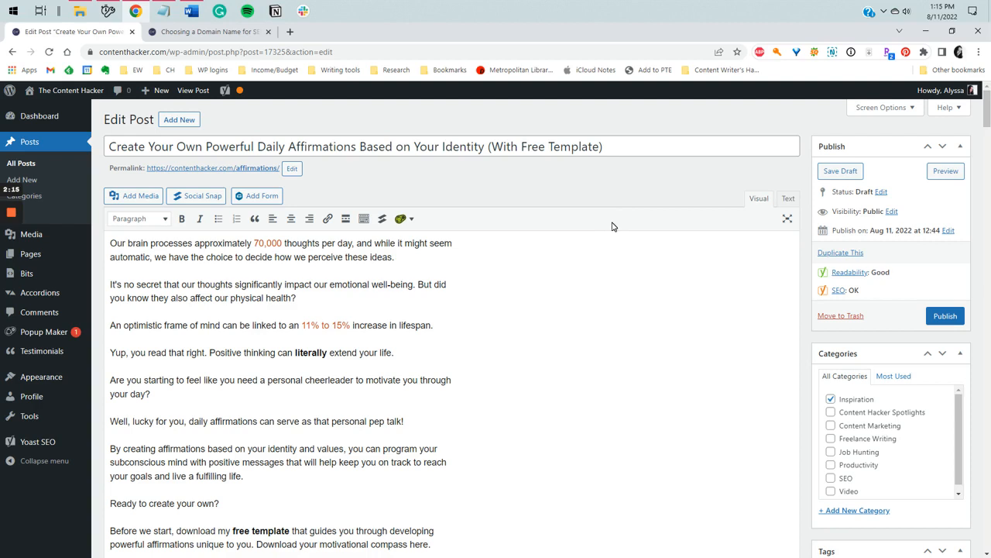
- Look over the draft post's HTML source and return to the visual view
left_click(787, 200)
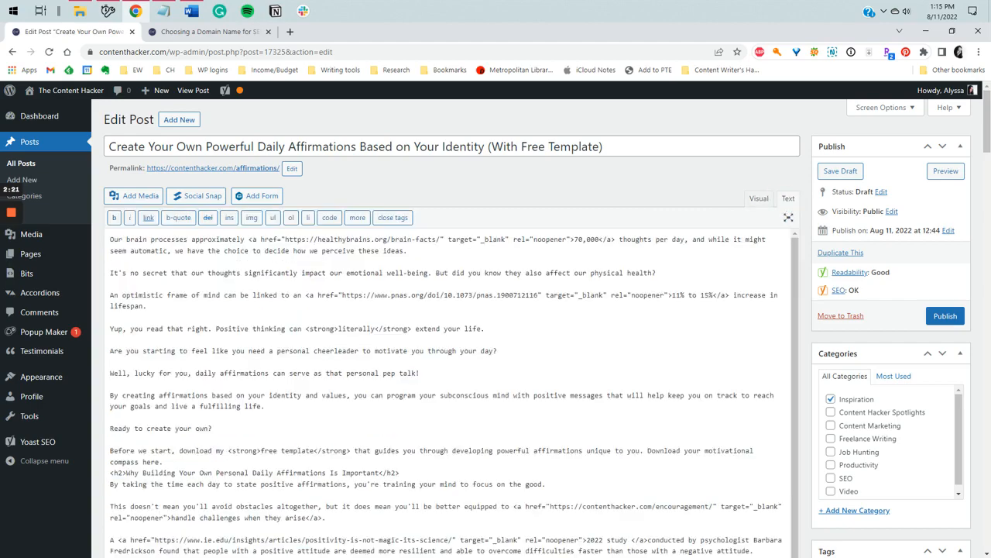
scroll(449, 388, "down", 3)
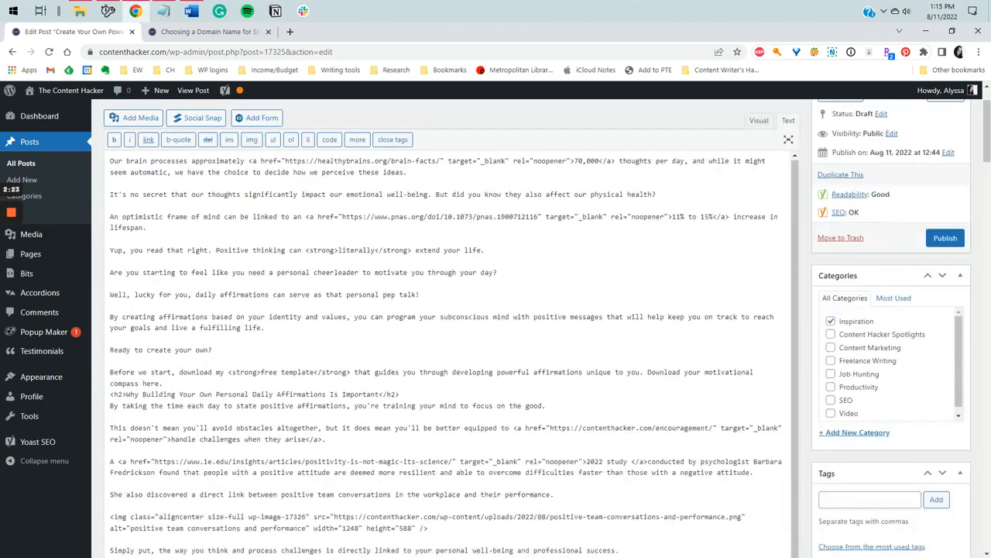
scroll(450, 387, "up", 3)
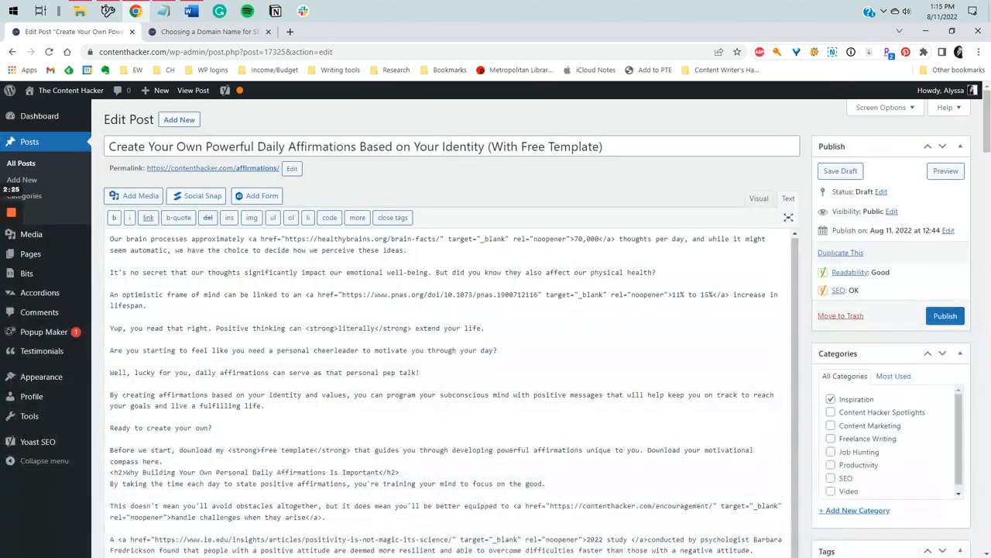
left_click(758, 199)
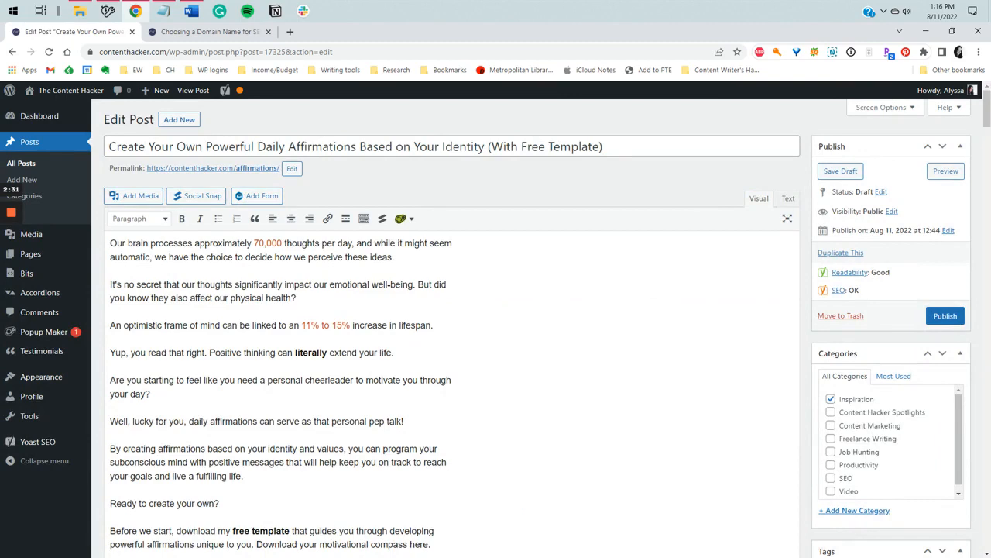
- Switch to the Word document and highlight the section heading "Why Building Your Own Personal Daily Affirmations are Important"
left_click(191, 11)
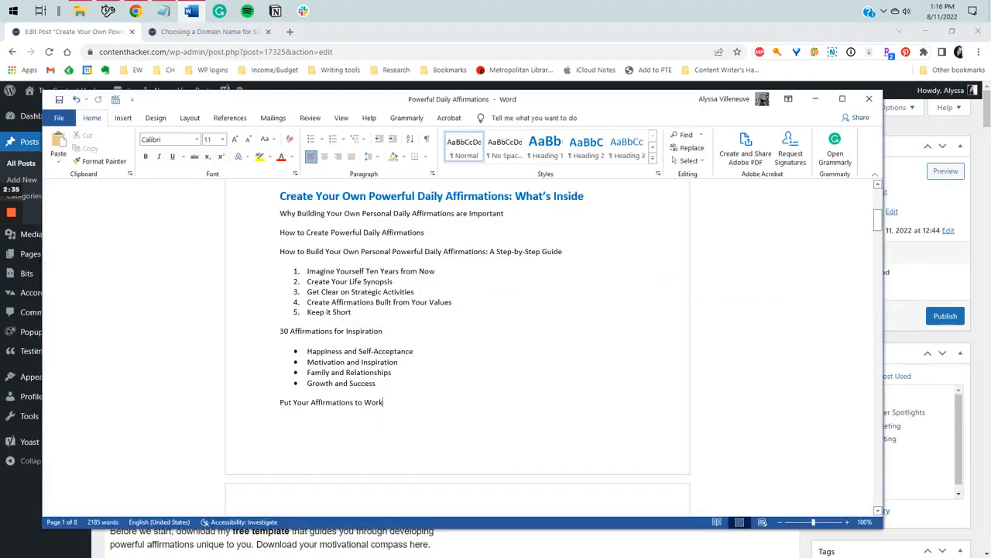
scroll(457, 341, "up", 6)
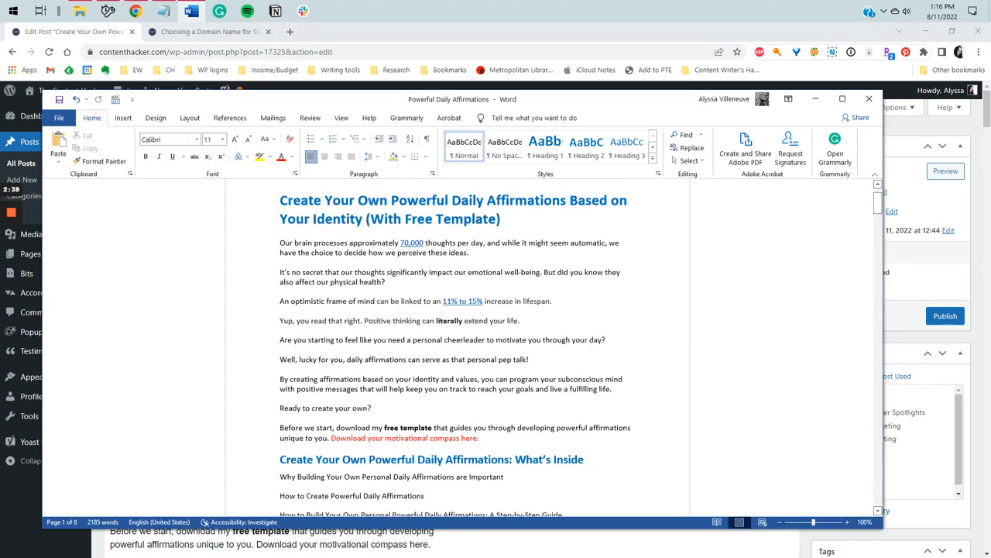
scroll(457, 340, "down", 8)
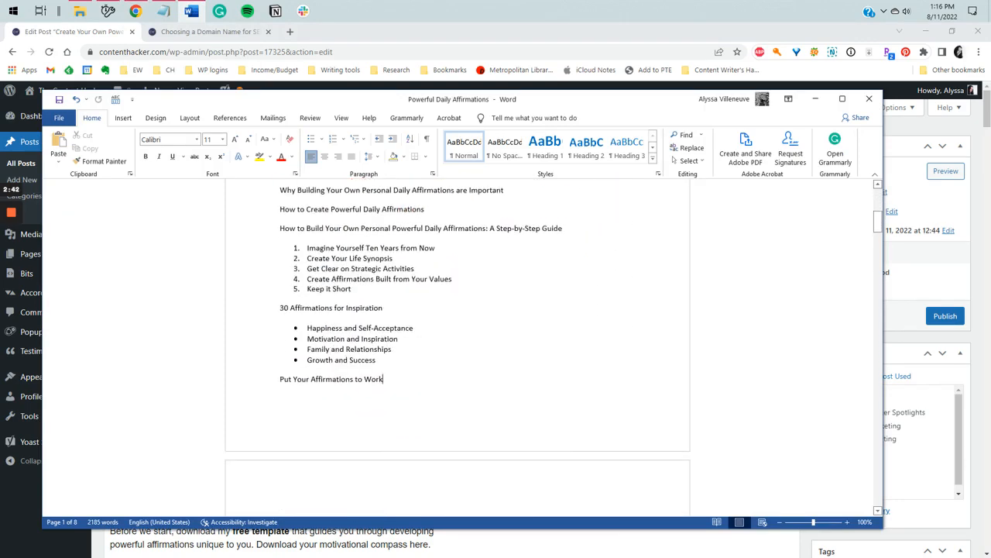
scroll(457, 341, "down", 5)
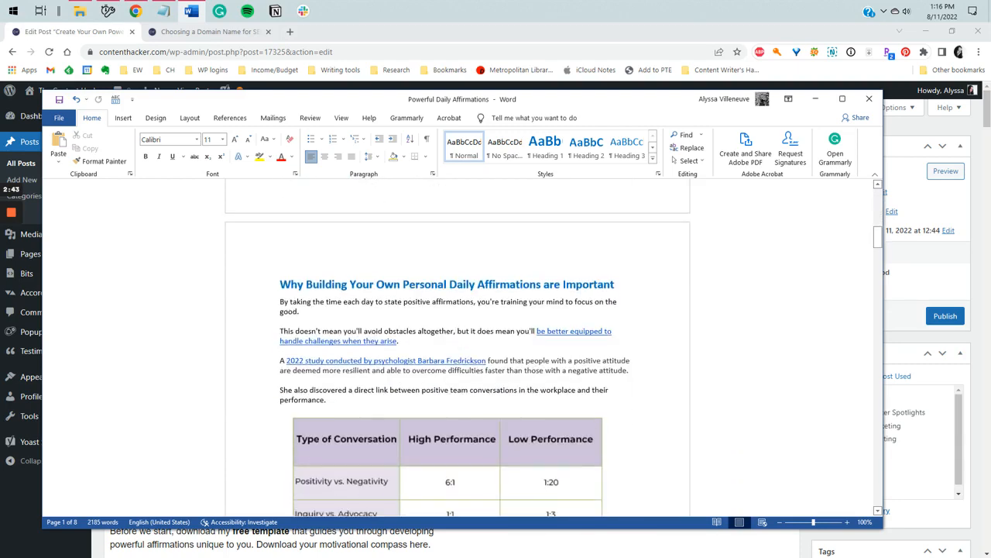
triple_click(402, 283)
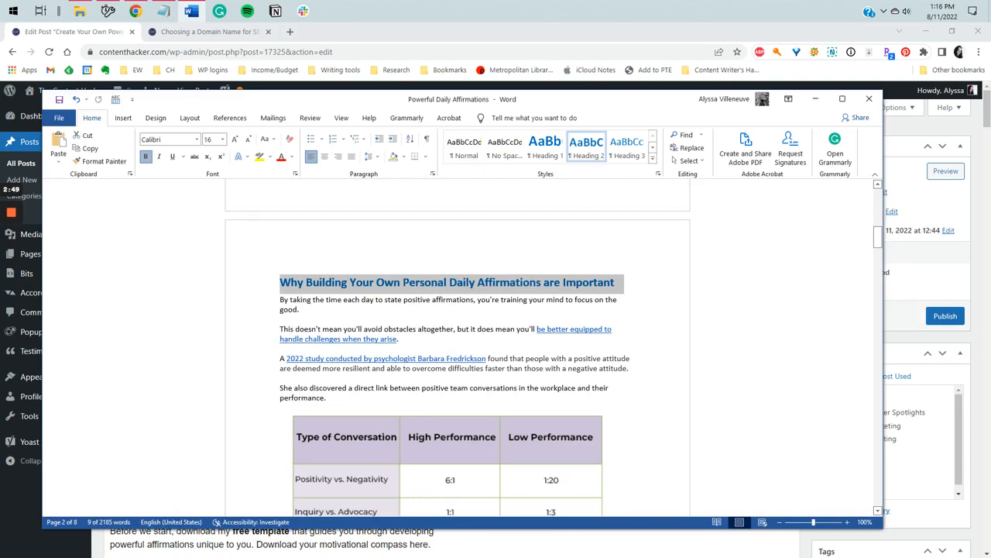
- Find and highlight the section heading "How to Build Your Own Personal Powerful Daily Affirmations: A Step-by-Step Guide"
scroll(457, 341, "down", 8)
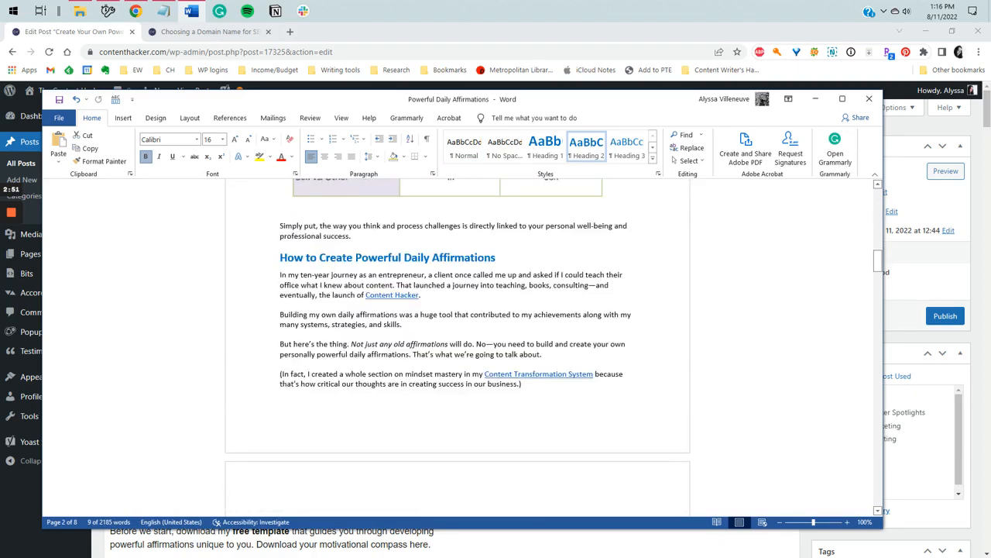
scroll(457, 341, "down", 10)
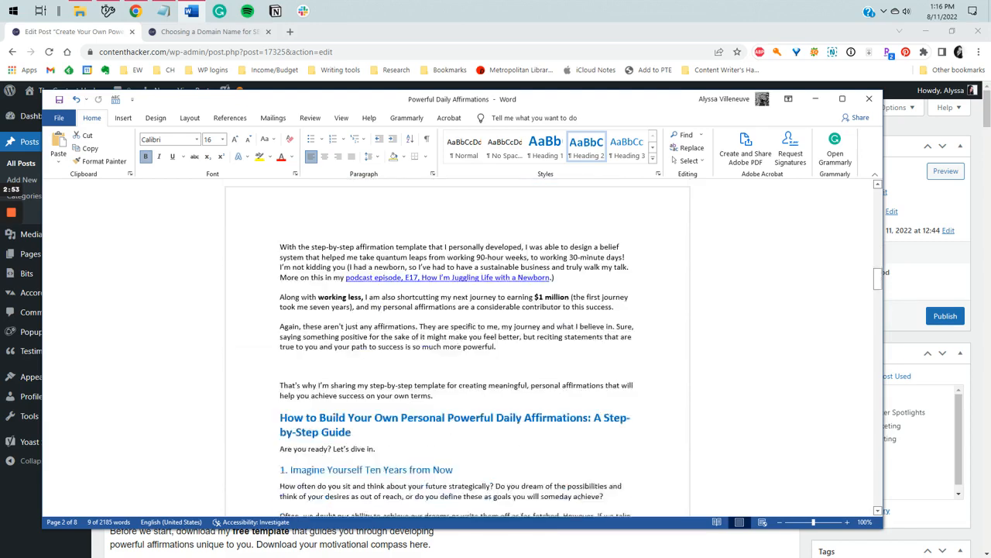
scroll(457, 341, "down", 3)
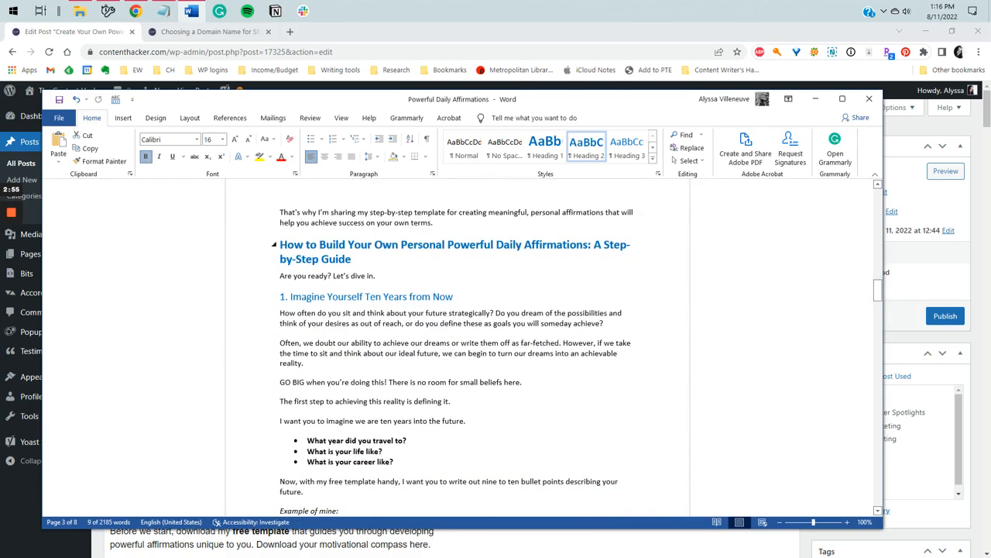
triple_click(304, 248)
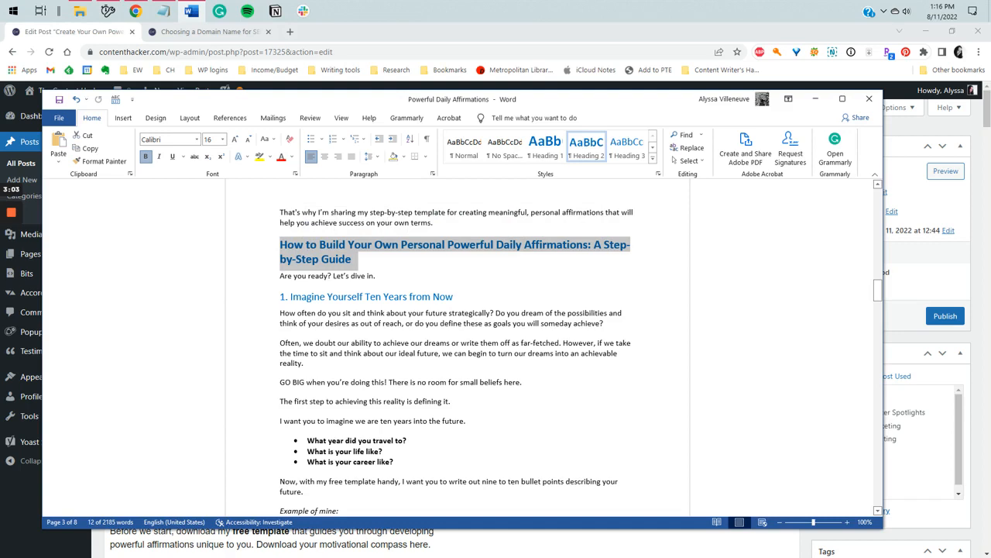
left_click(355, 262)
- Compare the subheading "1. Imagine Yourself Ten Years from Now" with the step-by-step guide heading above it, and go back through the earlier sections
double_click(419, 298)
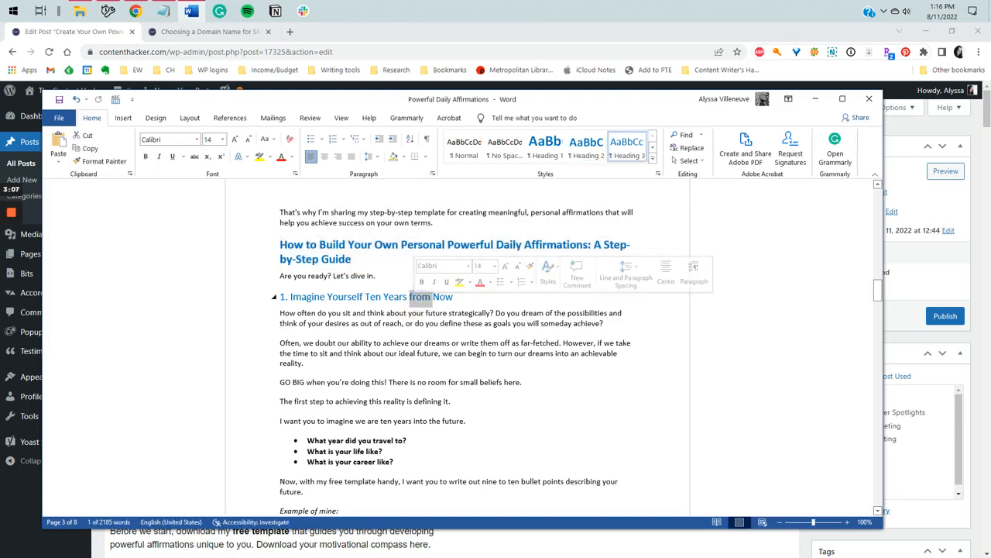
triple_click(391, 297)
scroll(324, 330, "up", 2)
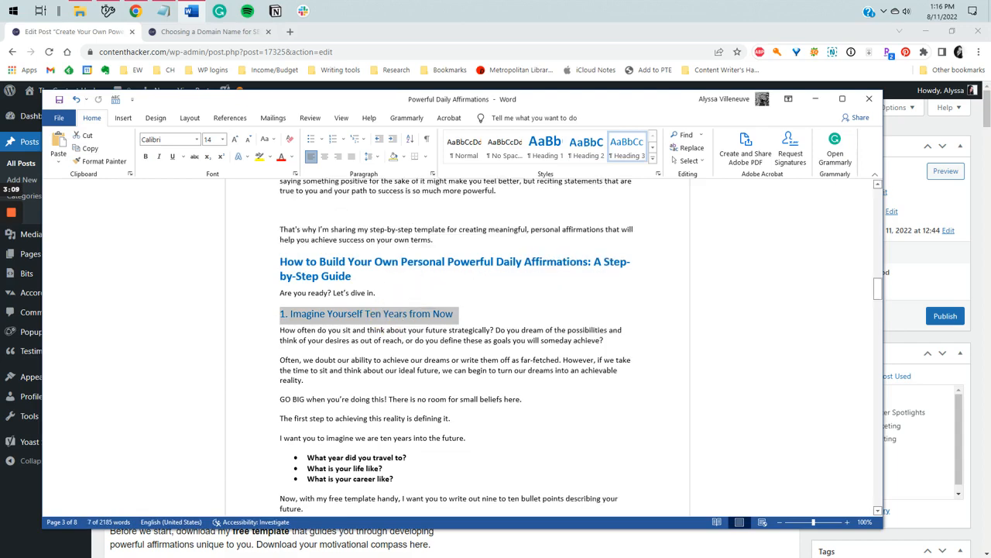
double_click(326, 326)
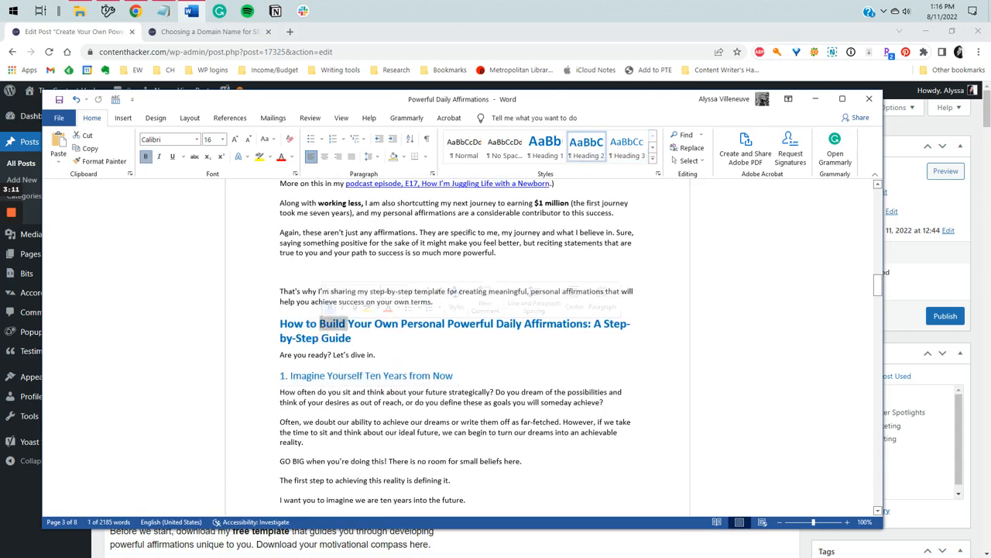
scroll(323, 330, "up", 9)
scroll(324, 331, "up", 18)
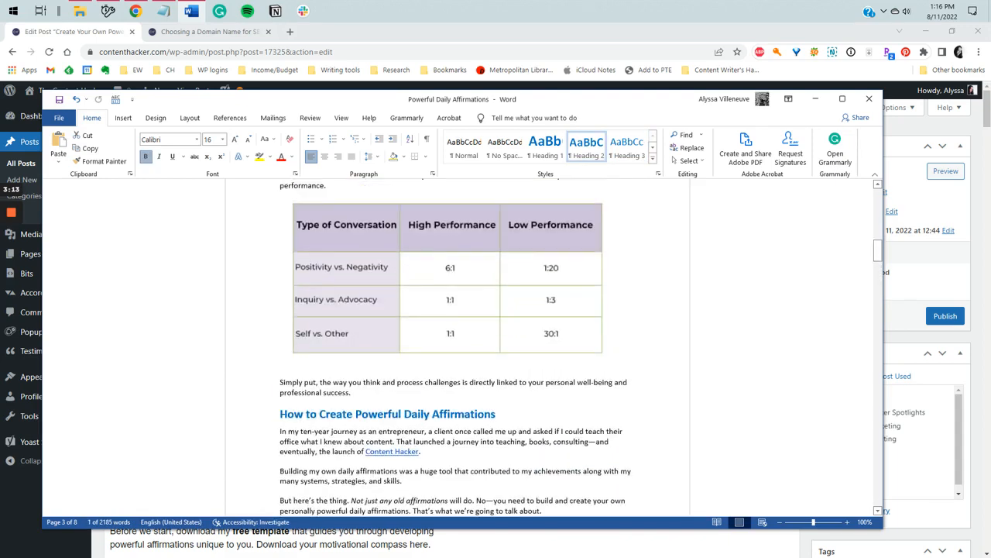
- Replace "What's Inside" with "Table of Contents" in the "Create Your Own Powerful Daily Affirmations" heading of the Word document
scroll(324, 331, "up", 5)
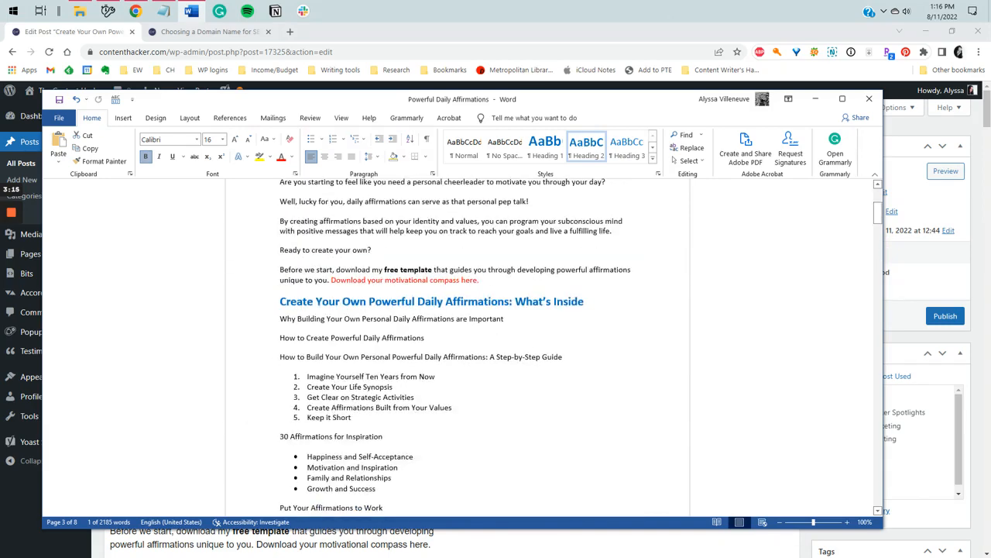
scroll(457, 348, "down", 1)
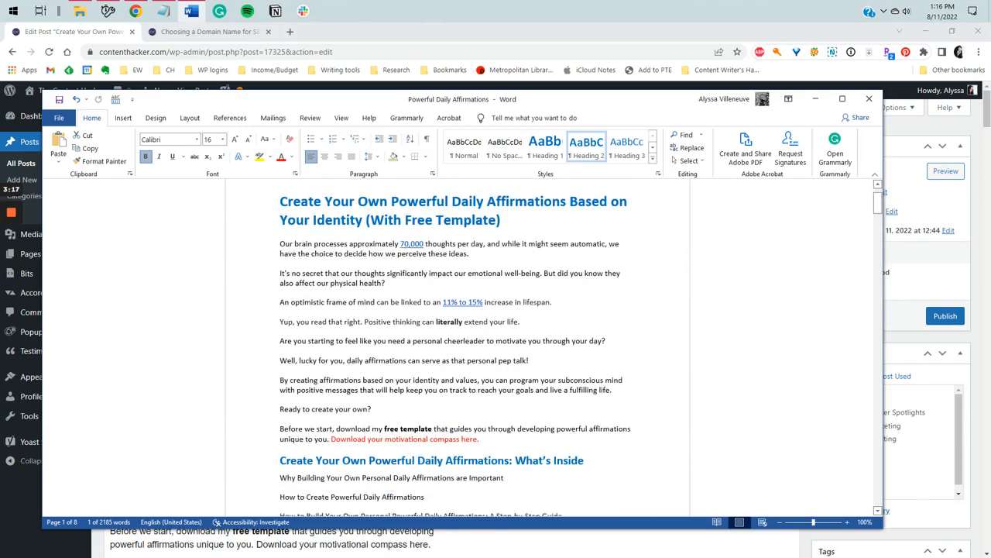
scroll(457, 348, "down", 3)
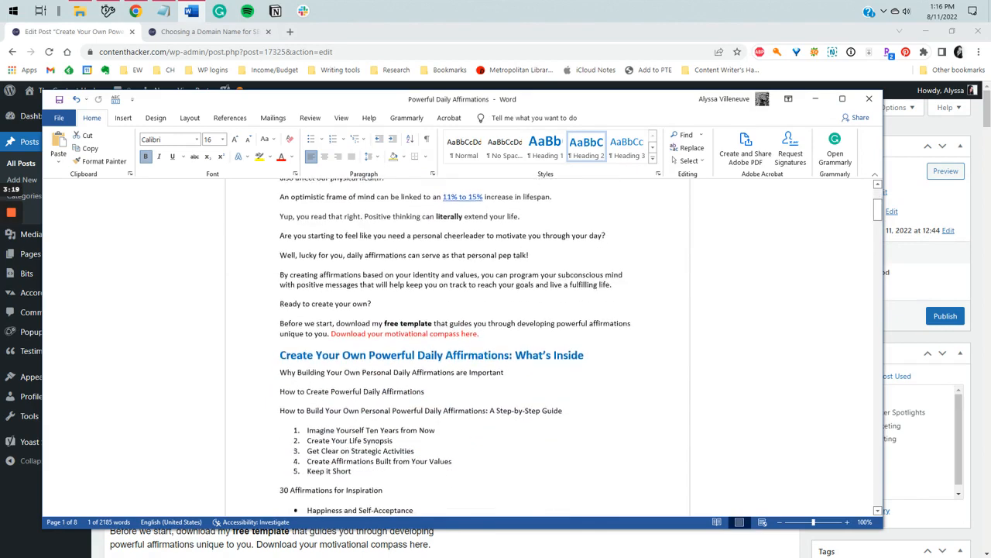
left_click(327, 354)
triple_click(327, 354)
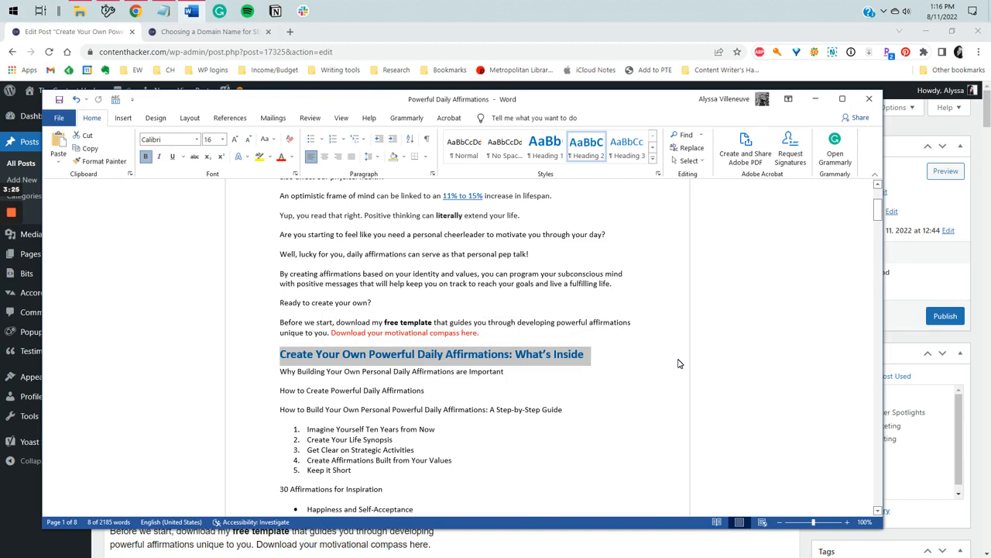
left_click(564, 354)
left_click_drag(584, 354, 514, 354)
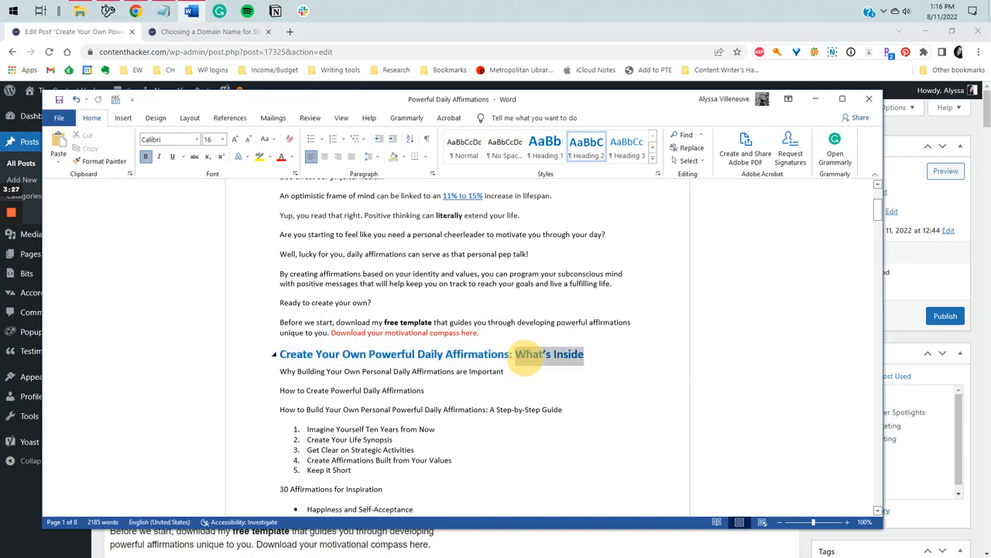
type("Table of Contents")
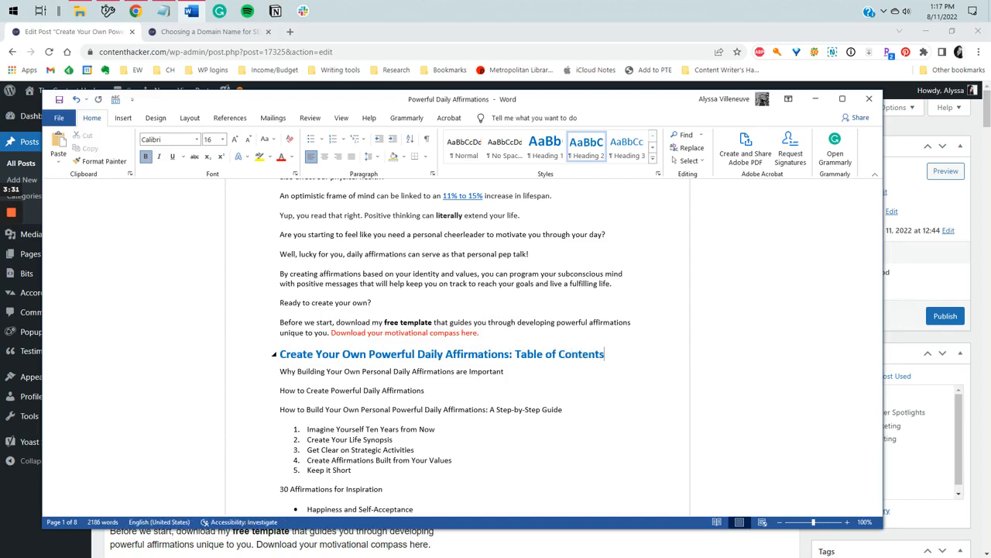
- Review the section titles and sub-items listed under the table of contents heading, through "Put Your Affirmations to Work"
scroll(457, 348, "down", 3)
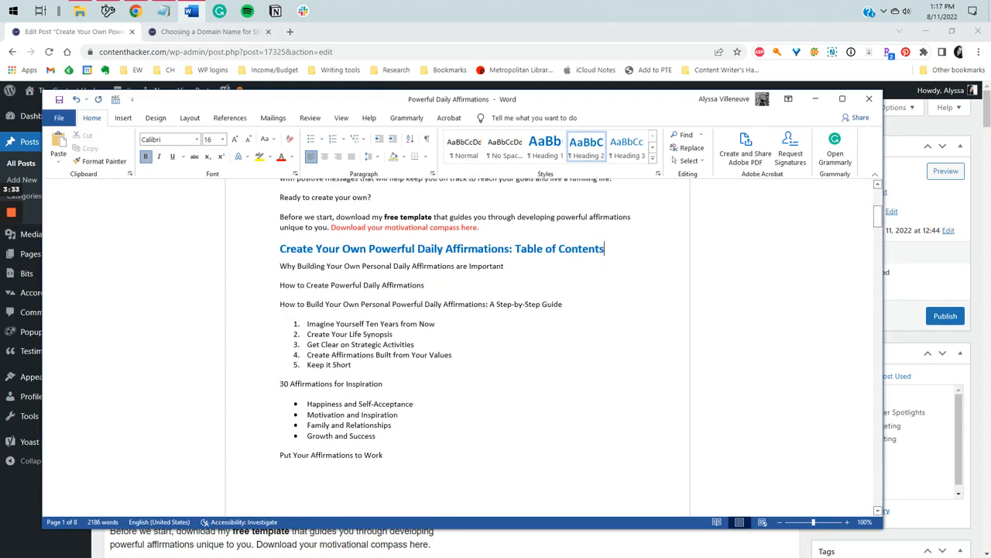
scroll(457, 348, "down", 1)
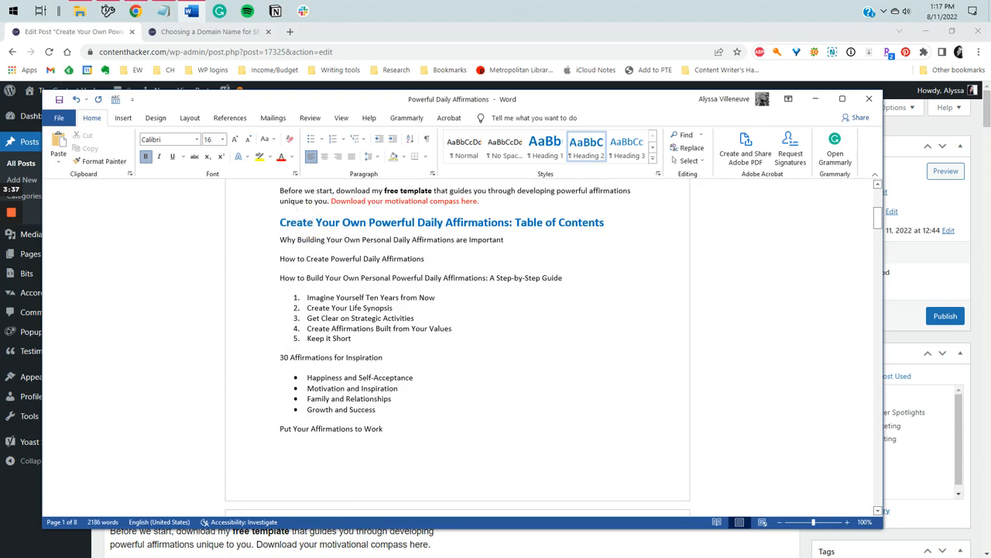
left_click(298, 239)
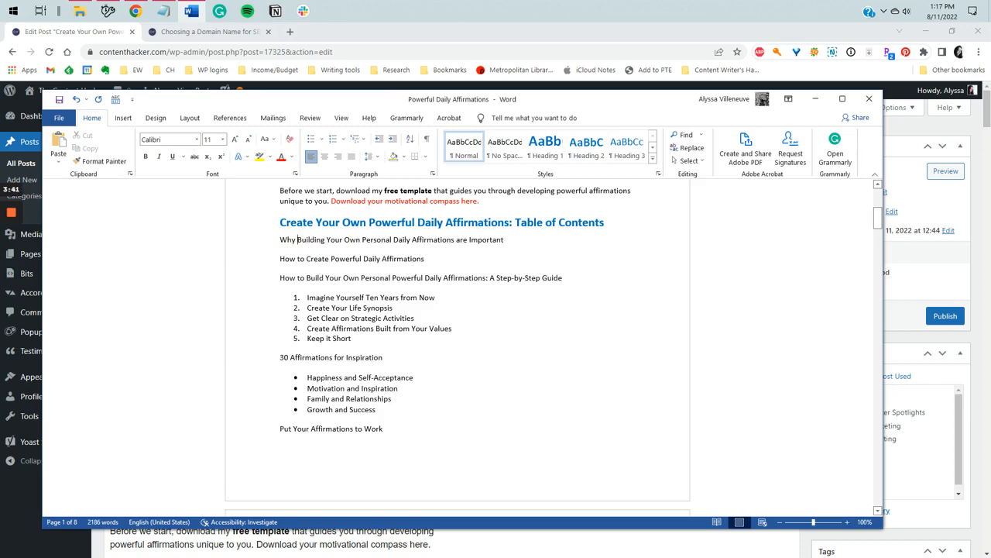
left_click_drag(287, 239, 424, 424)
scroll(642, 392, "down", 4)
scroll(642, 393, "up", 4)
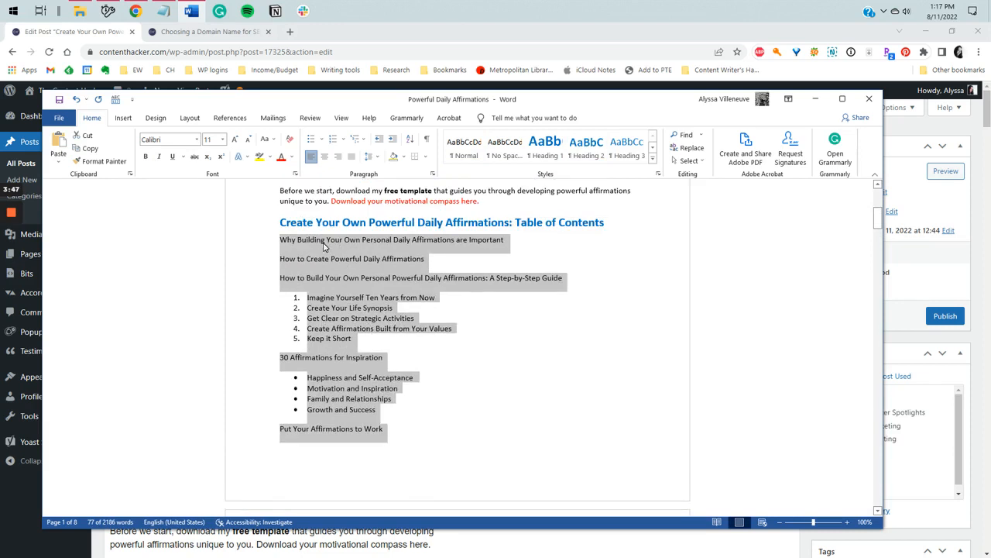
left_click(325, 241)
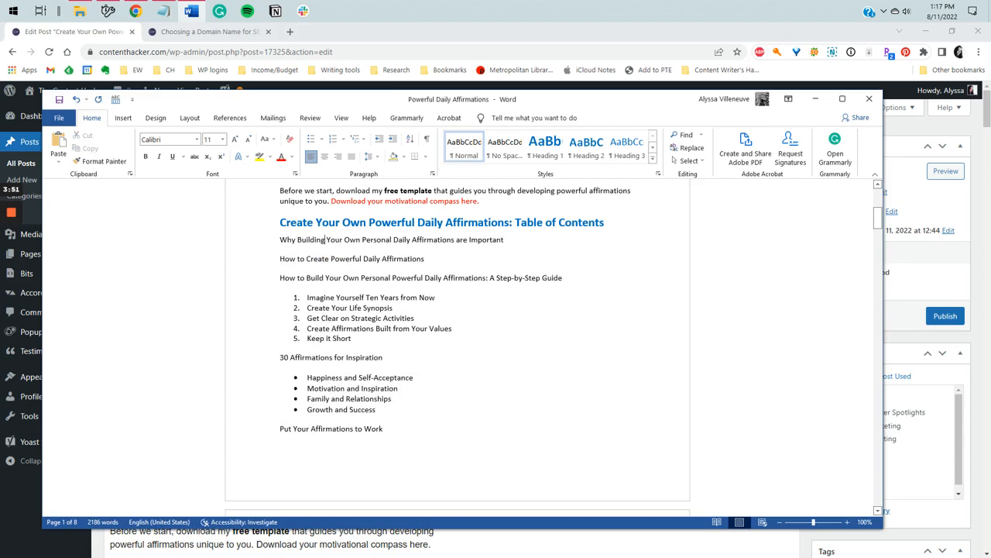
scroll(325, 241, "up", 1)
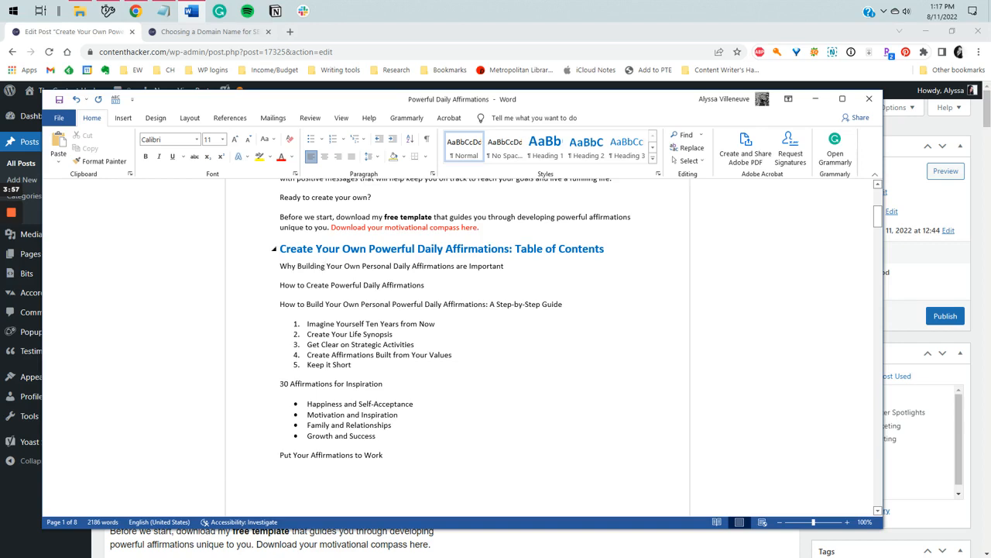
left_click_drag(280, 266, 426, 292)
left_click(450, 305)
- Copy the table of contents heading with its full list and paste it into the WordPress draft after the free template paragraph
left_click_drag(280, 248, 386, 464)
key("ctrl+c")
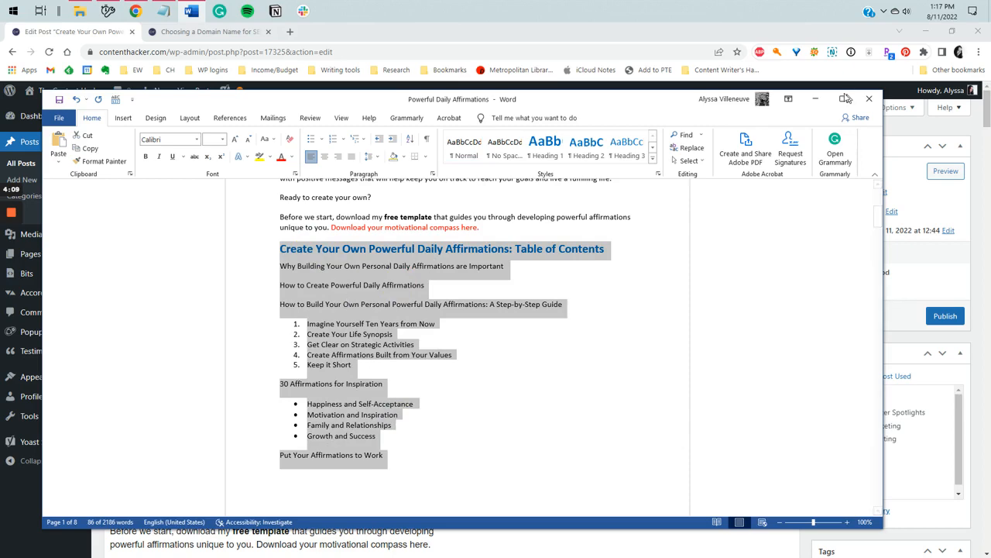
left_click(820, 98)
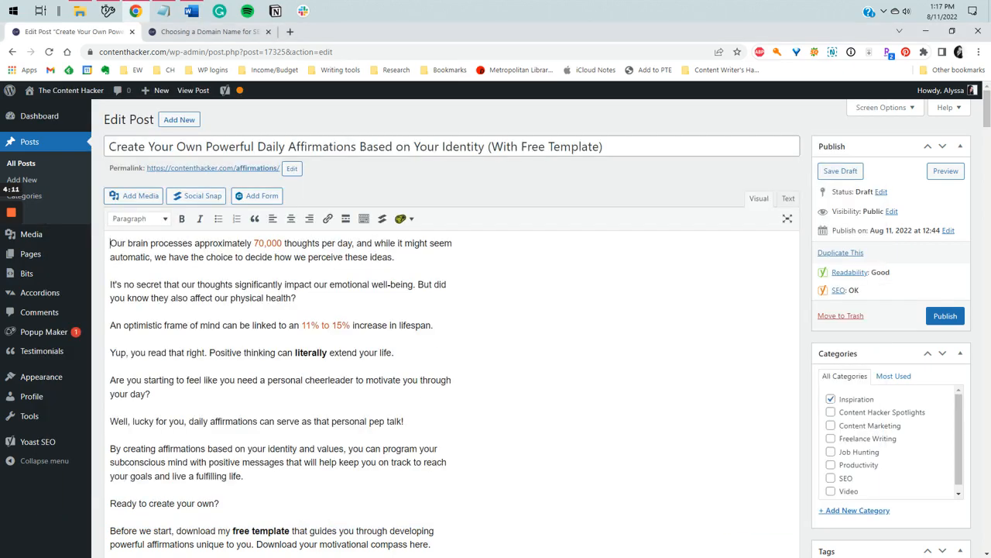
scroll(453, 326, "down", 2)
scroll(453, 325, "down", 1)
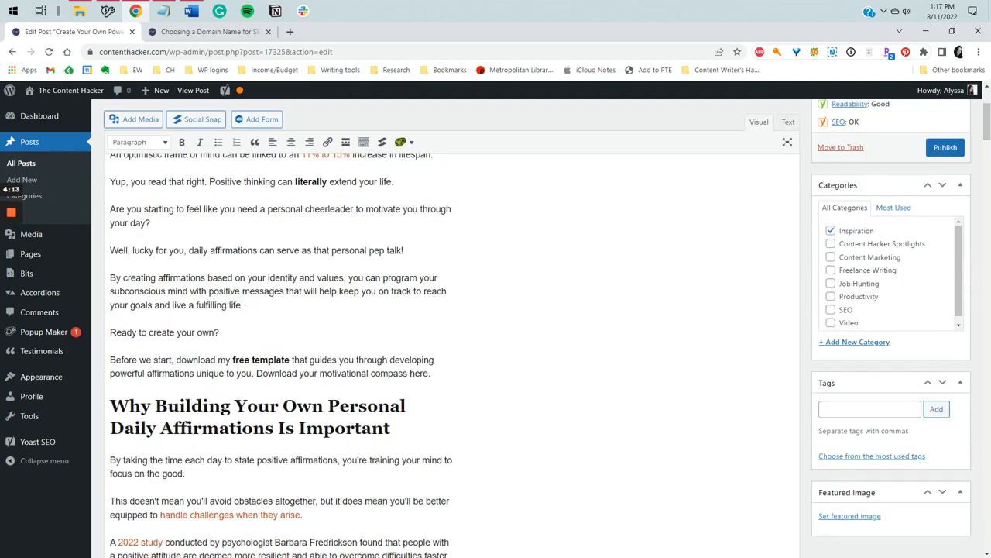
left_click(436, 373)
key("Return")
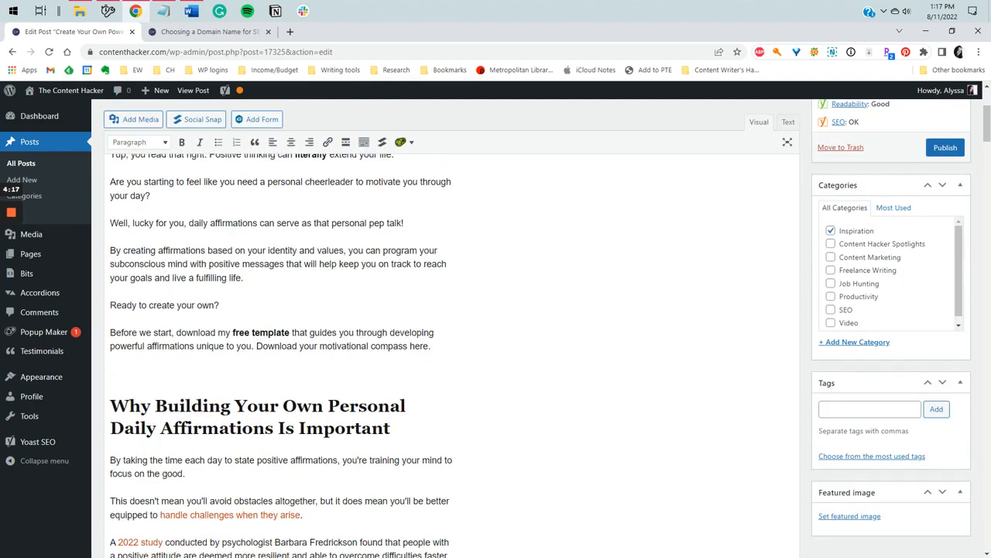
key("ctrl+v")
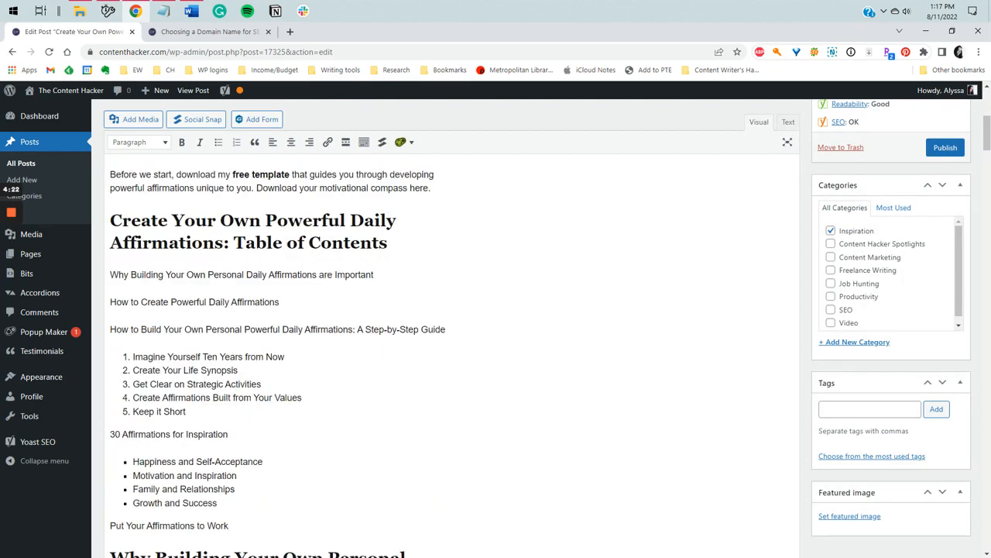
- Look over the pasted table of contents entries and compare the first one with its matching section heading further down the post
left_click(277, 219)
left_click(233, 274)
left_click_drag(110, 274, 229, 525)
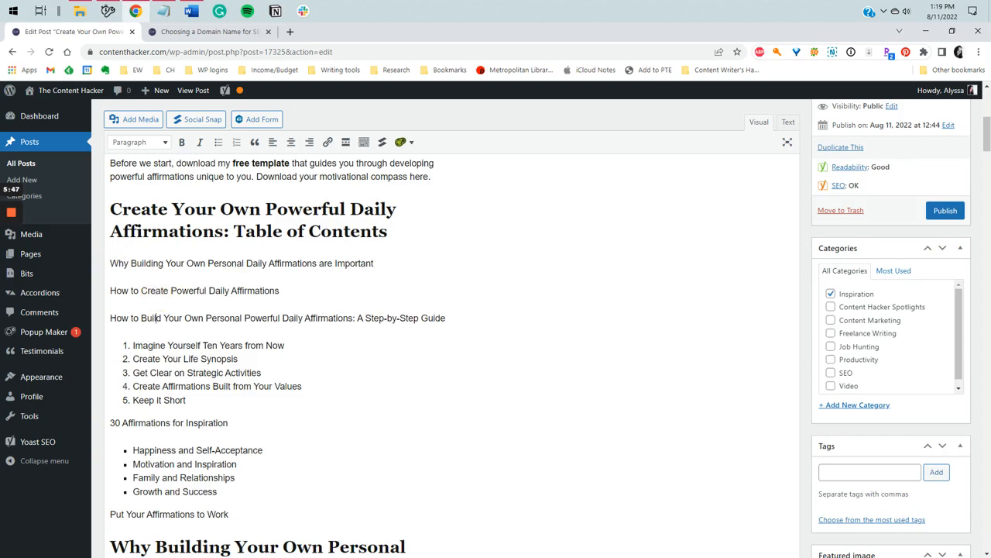
left_click(167, 345)
left_click(166, 263)
scroll(449, 349, "down", 3)
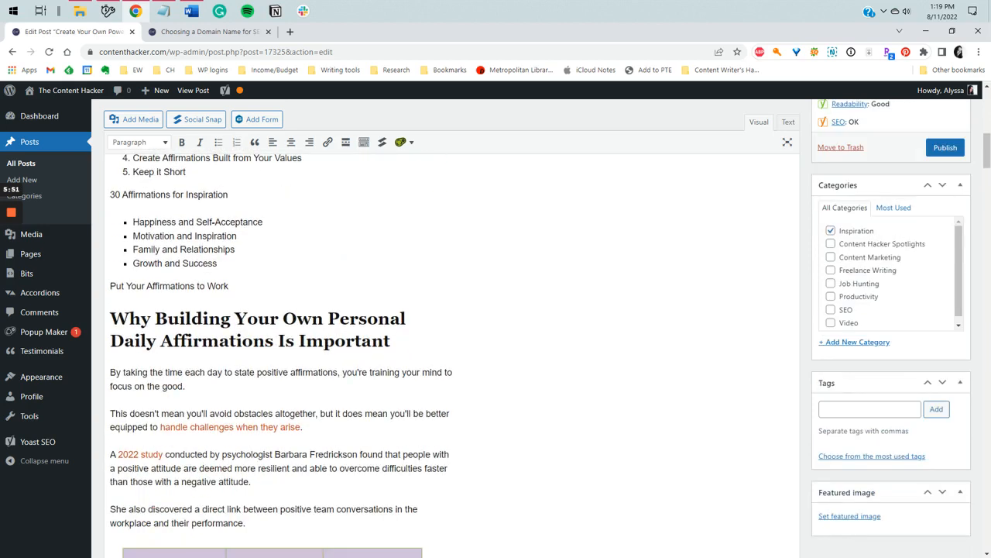
left_click(242, 341)
scroll(449, 349, "up", 3)
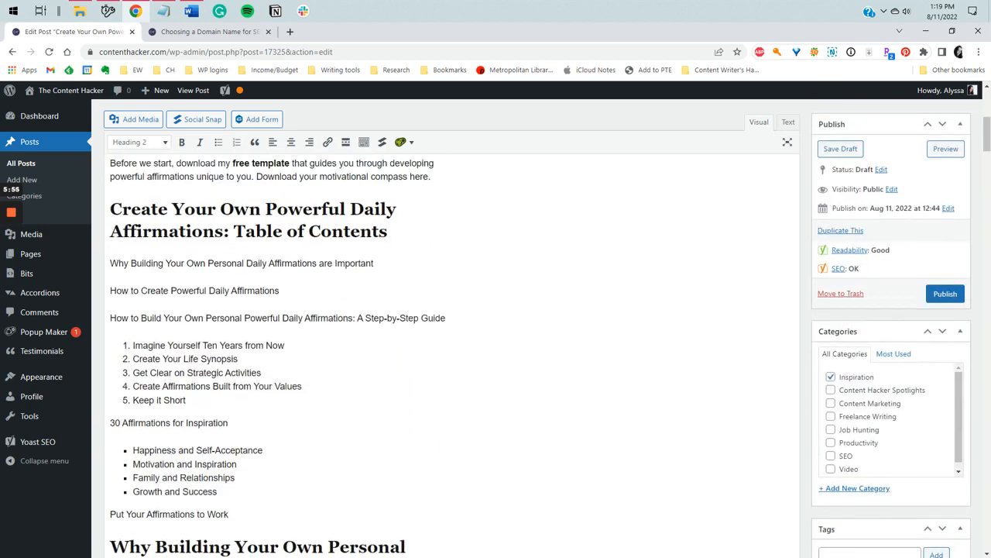
left_click(236, 264)
scroll(450, 349, "down", 3)
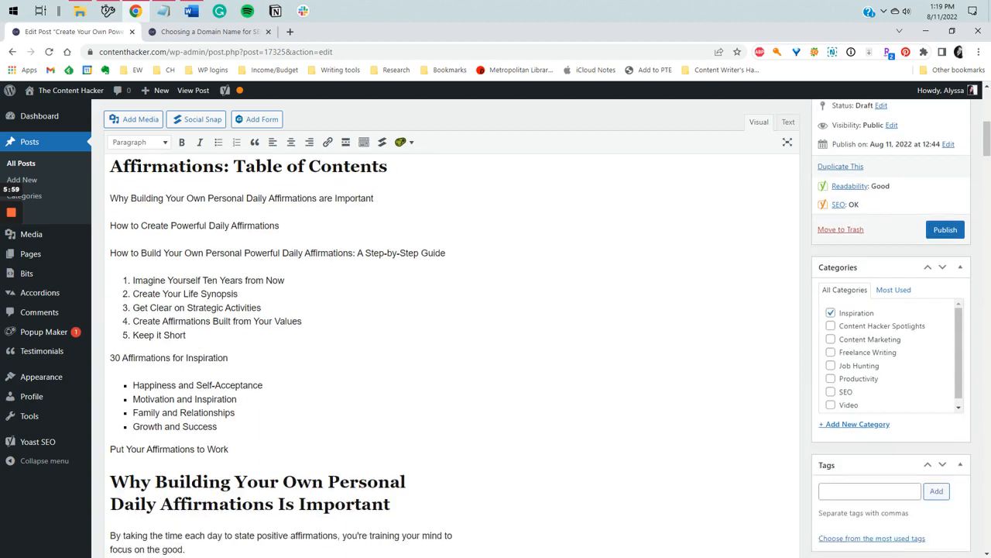
left_click(113, 318)
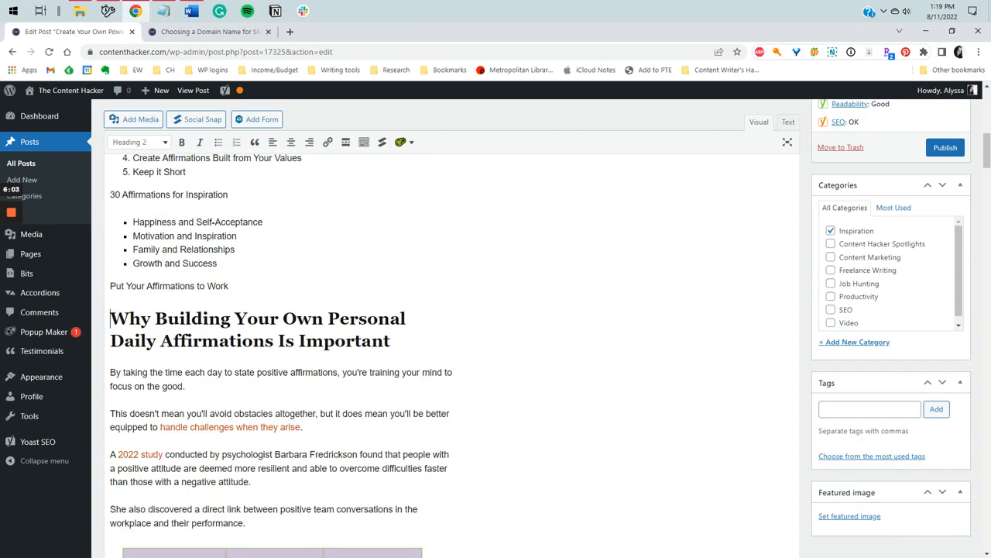
scroll(449, 349, "up", 2)
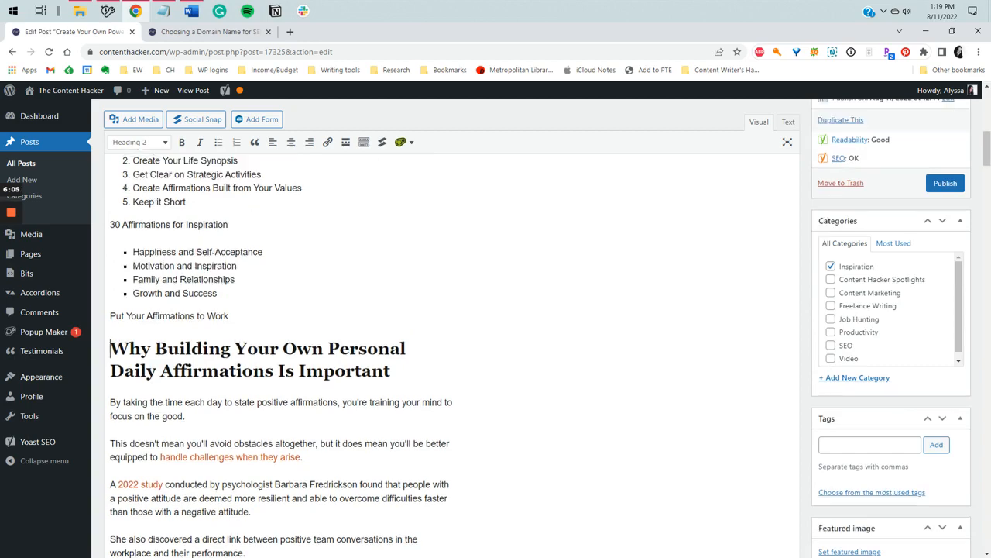
scroll(449, 348, "up", 2)
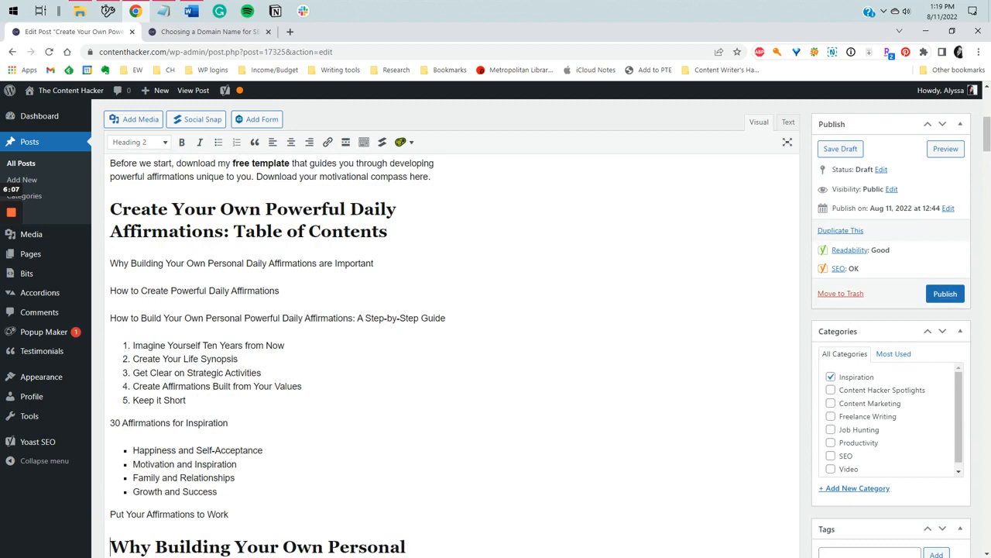
- Enter the anchor "#why-building-affirmations-are-important" as the link for the entry "Why Building Your Own Personal Daily Affirmations are Important"
triple_click(259, 264)
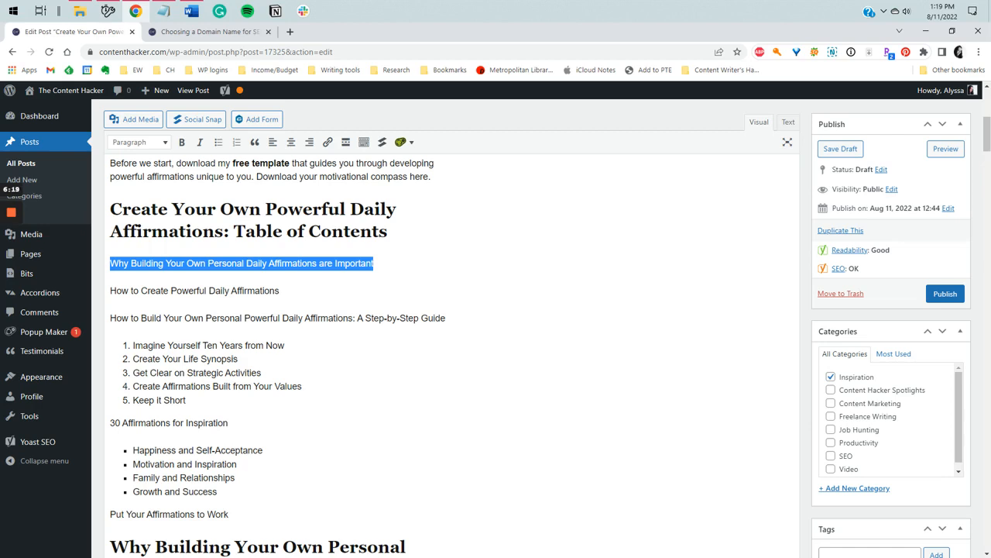
left_click(328, 144)
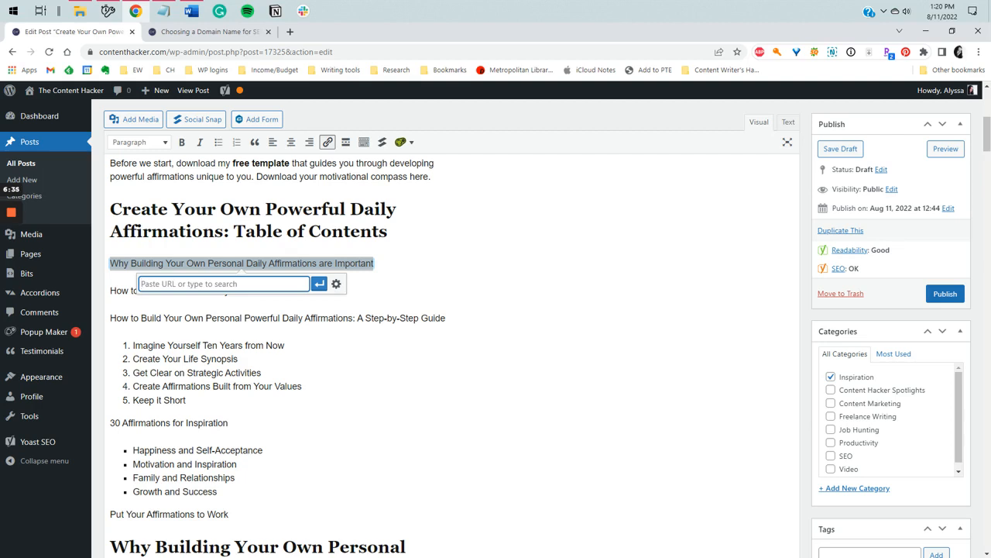
type("#")
type("why-buil")
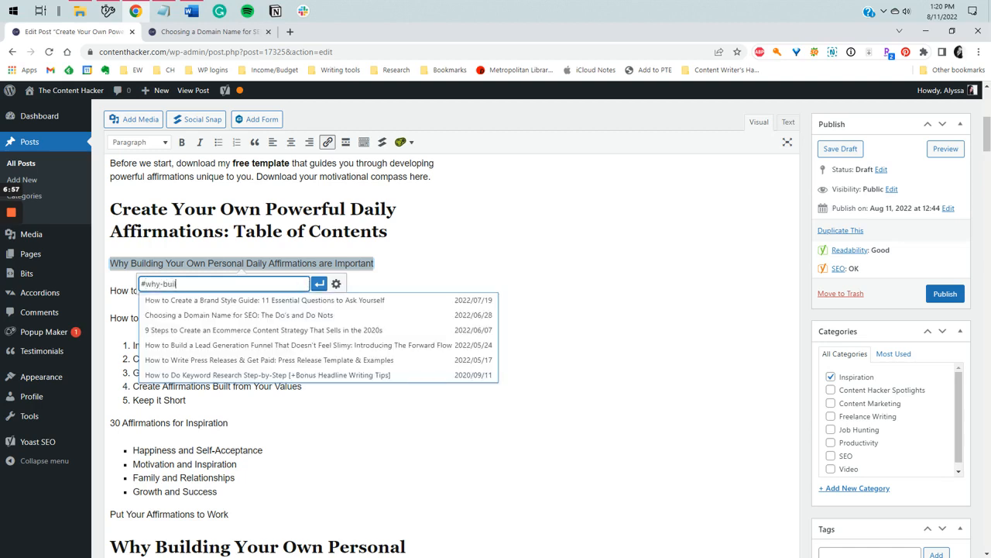
type("ding-af")
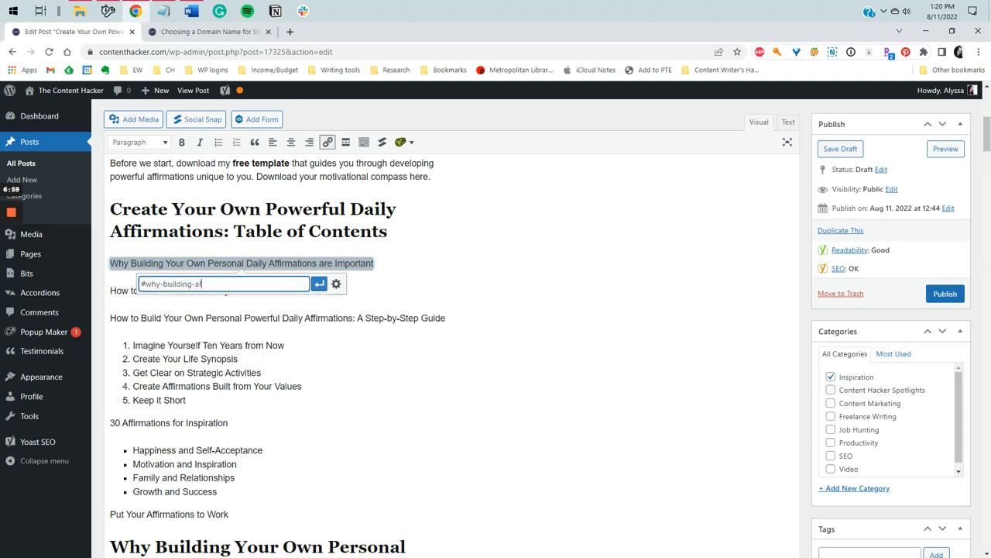
type("firmations-are-important")
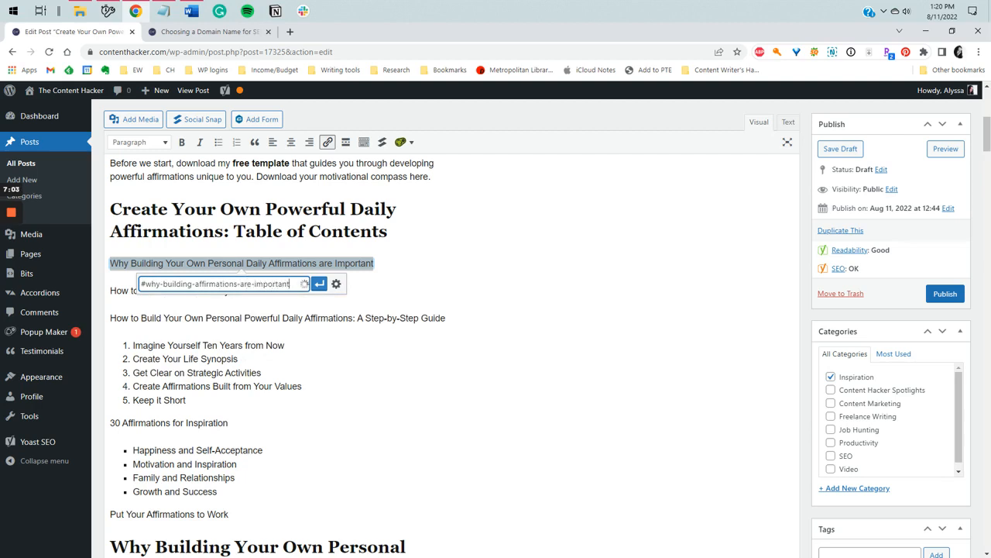
- Check the hash sign and hyphenated text of the anchor, apply the link, and inspect it on the first table of contents entry
left_click_drag(291, 284, 145, 276)
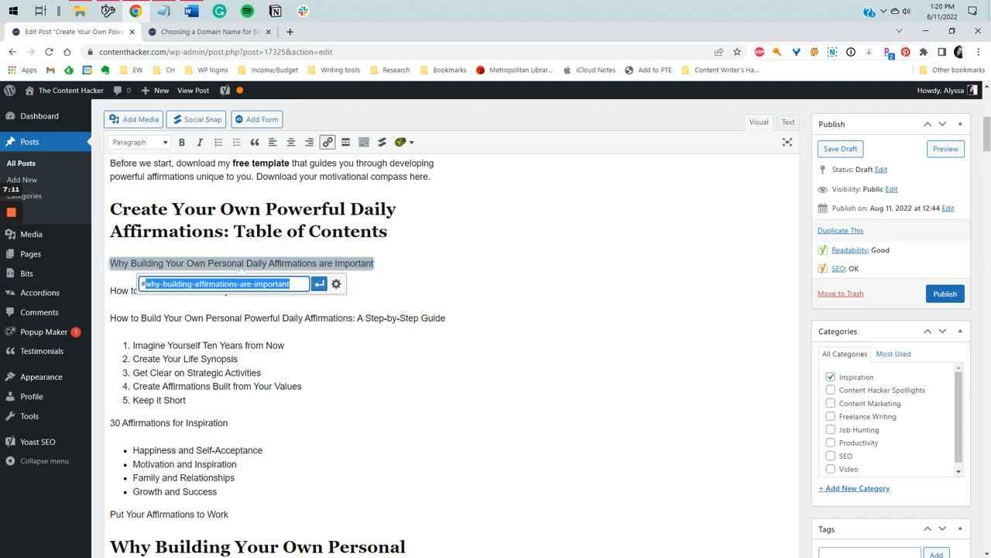
left_click(295, 284)
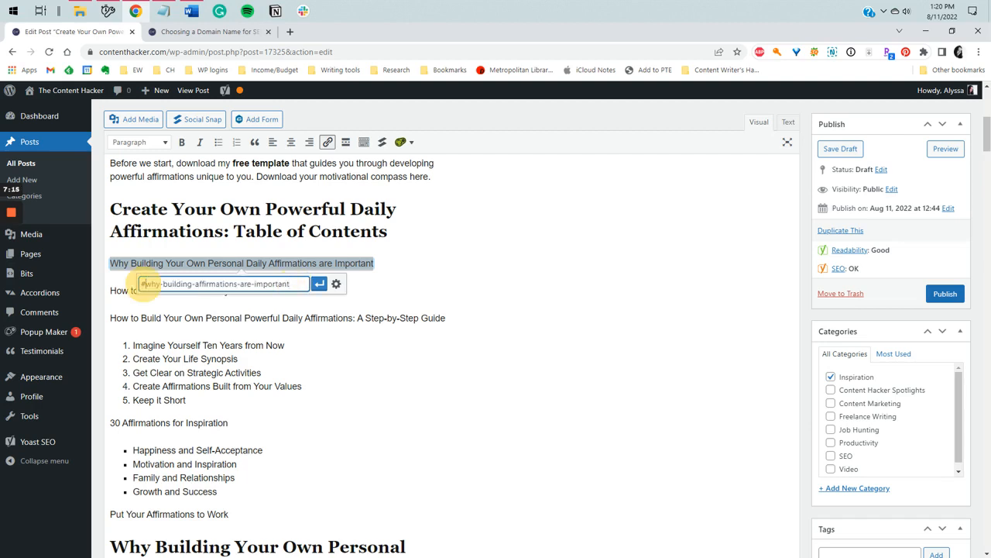
left_click(142, 284)
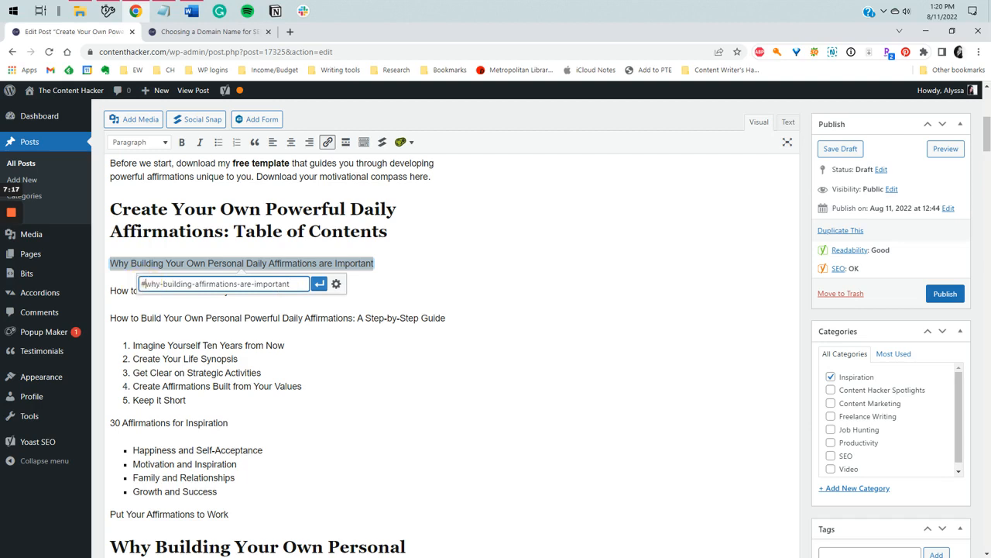
left_click(318, 286)
left_click(426, 276)
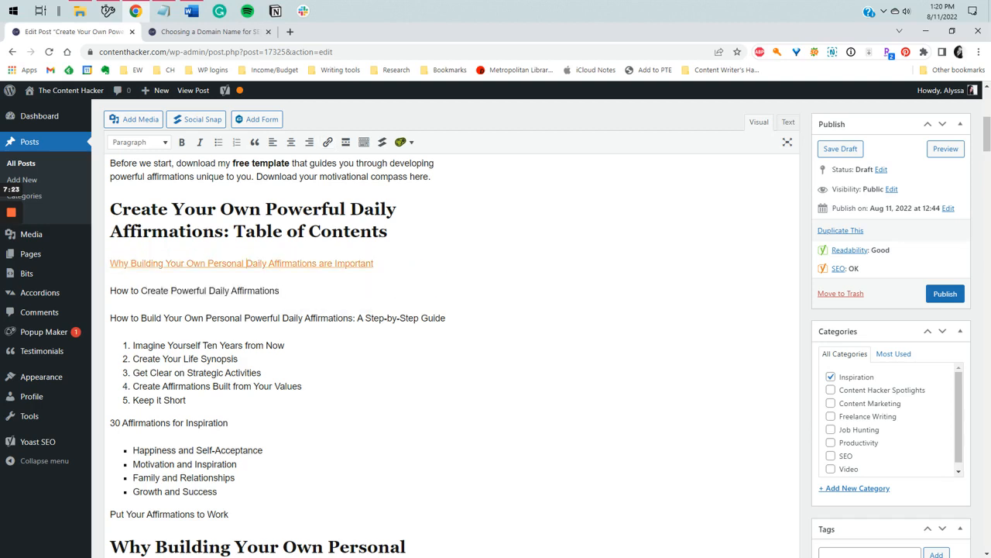
left_click(238, 264)
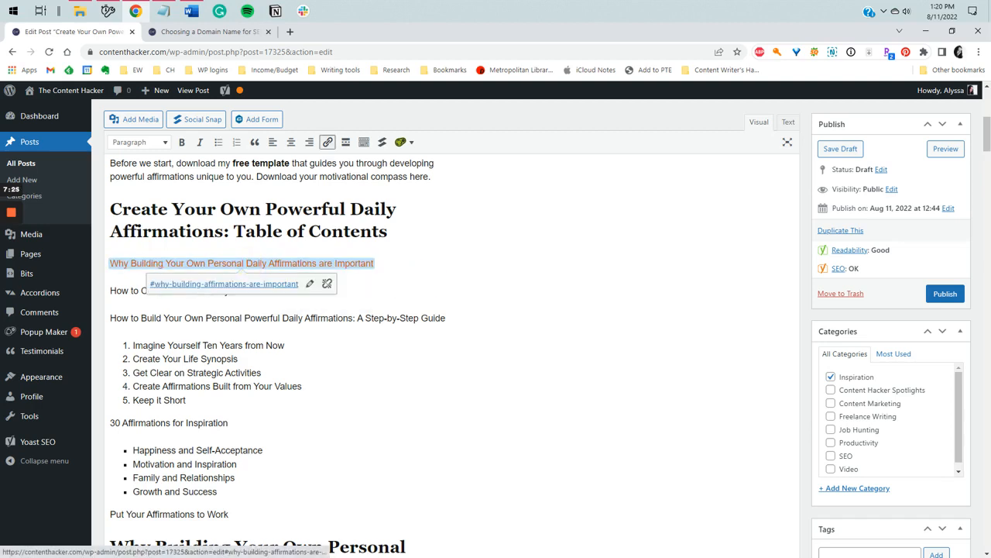
left_click(121, 292)
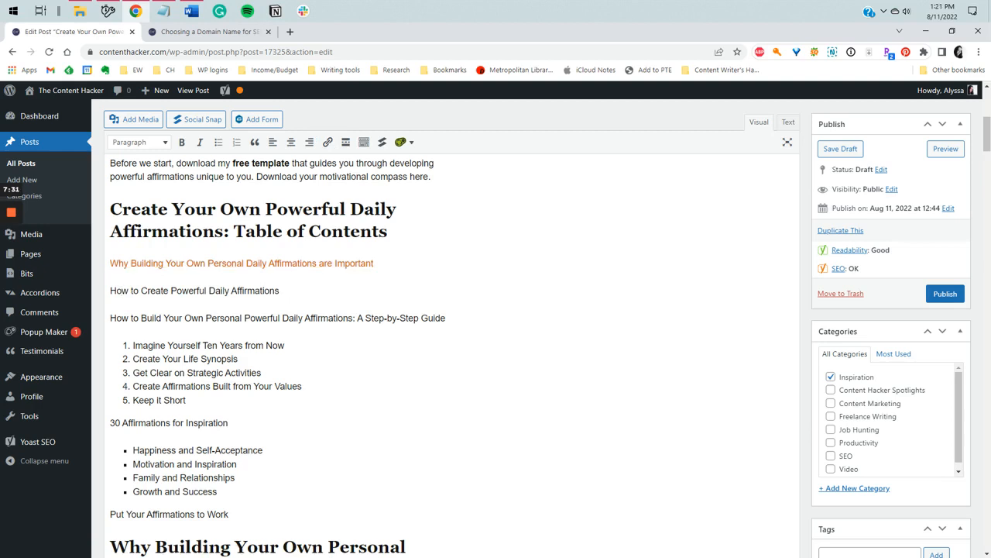
- Check the anchor on the first table of contents entry and compare it with its matching section heading further down the post
left_click(282, 264)
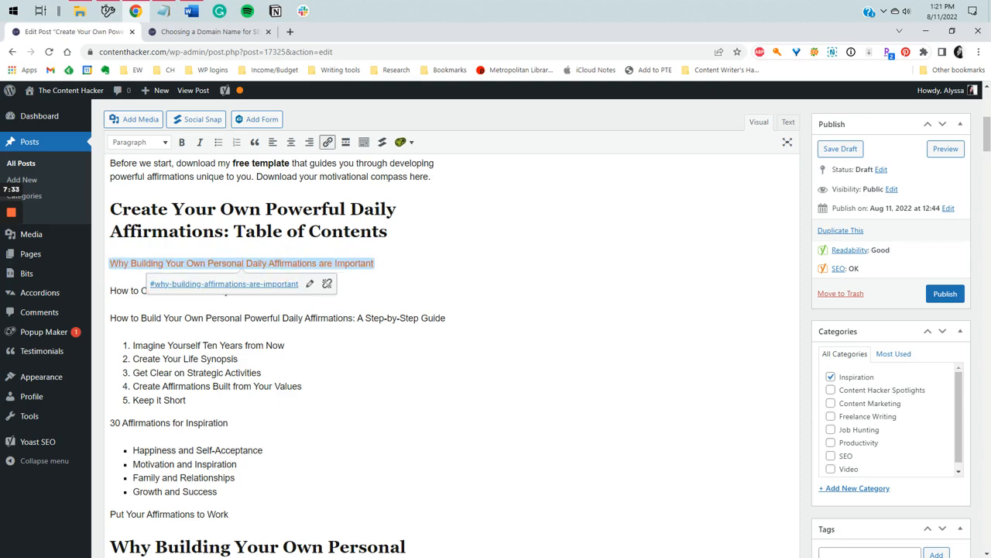
scroll(310, 325, "down", 3)
left_click(247, 318)
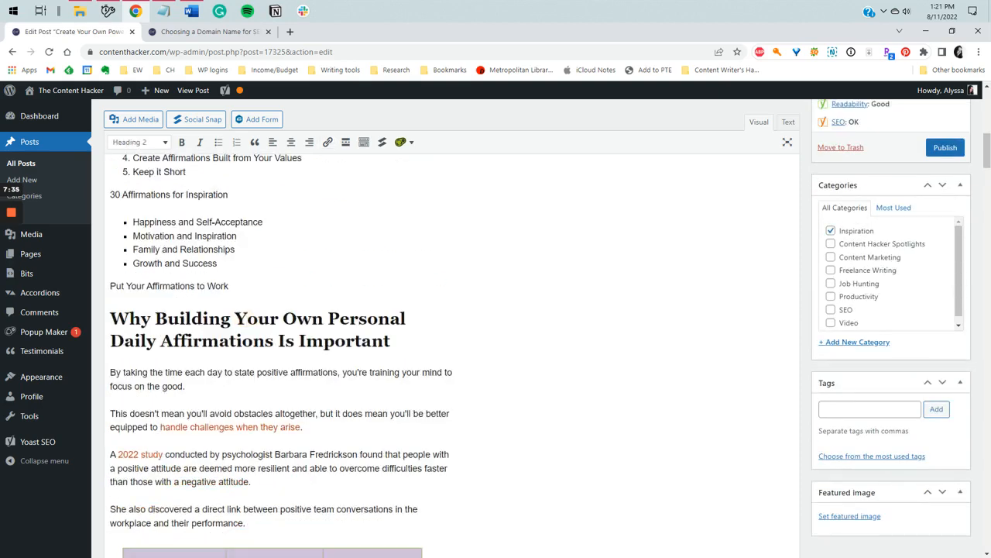
scroll(446, 349, "up", 3)
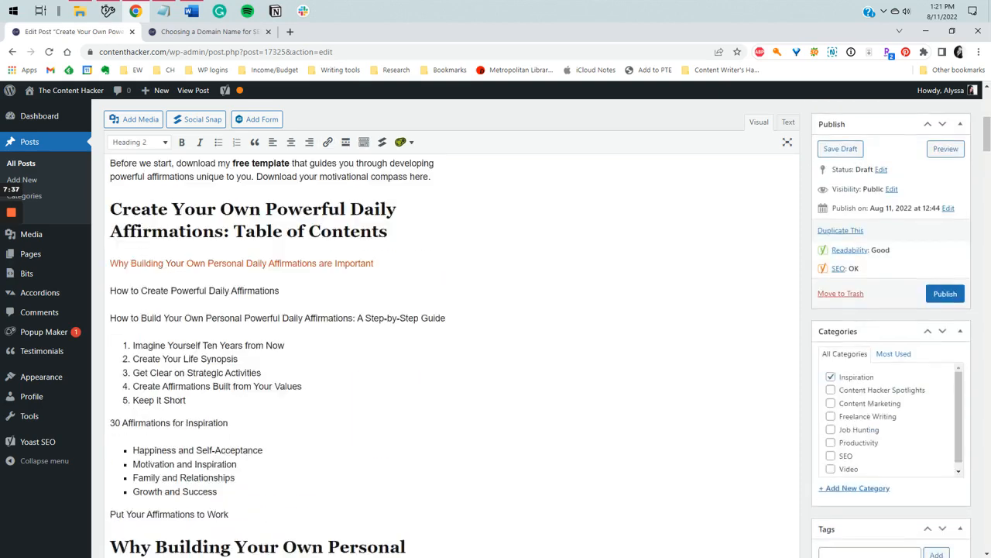
scroll(445, 348, "down", 5)
scroll(445, 349, "up", 5)
scroll(446, 348, "down", 5)
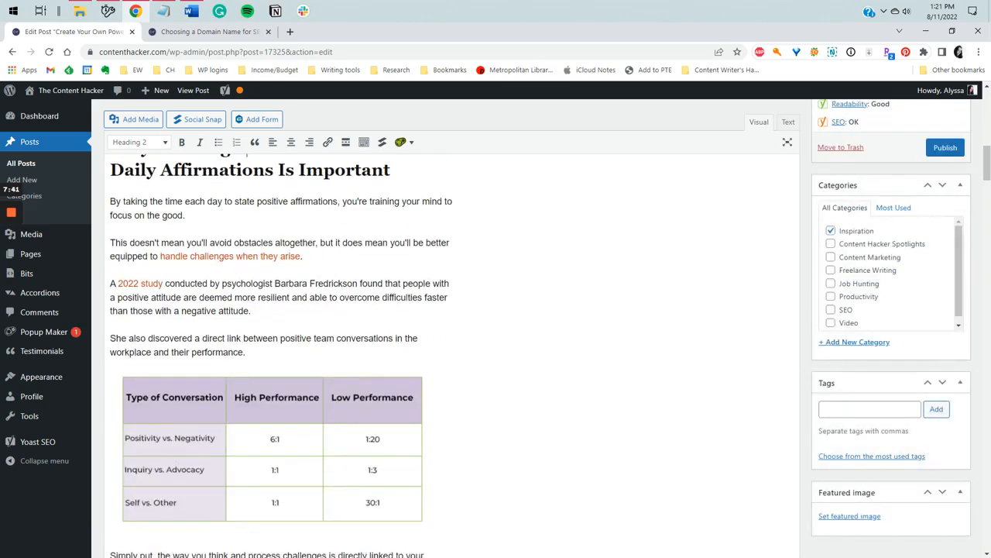
scroll(265, 171, "up", 1)
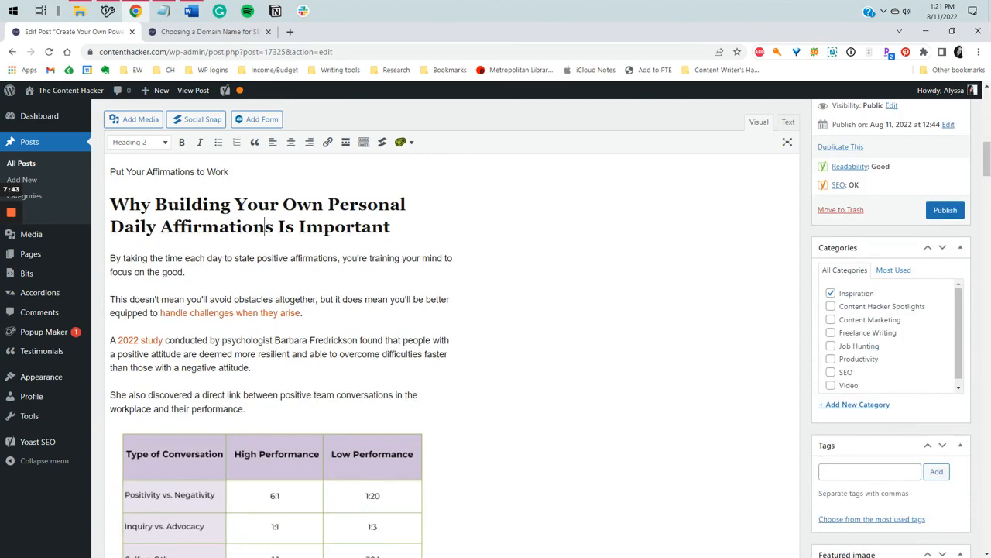
scroll(445, 349, "up", 5)
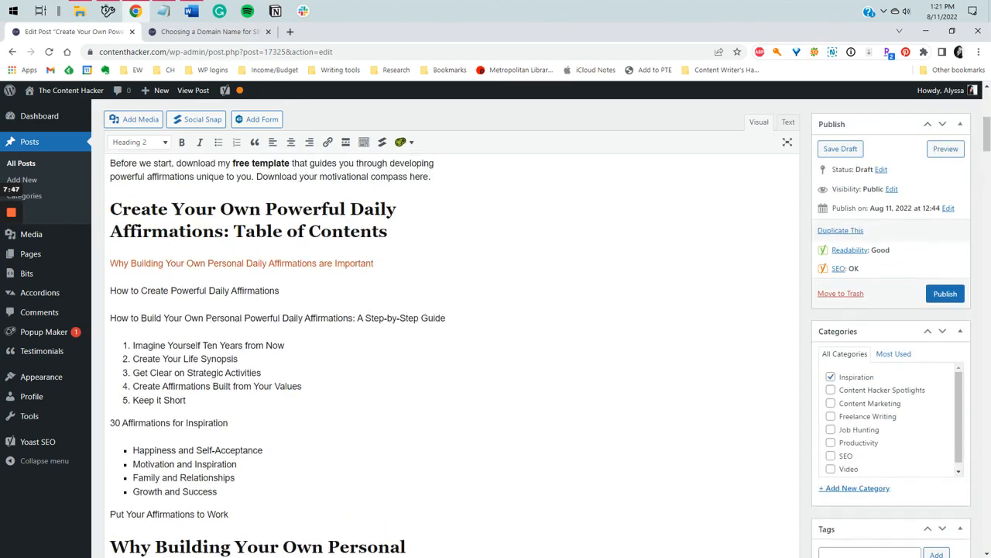
- Link the entry "How to Create Powerful Daily Affirmations" to the anchor "#how-to-create-affirmations" and inspect the applied link
triple_click(222, 290)
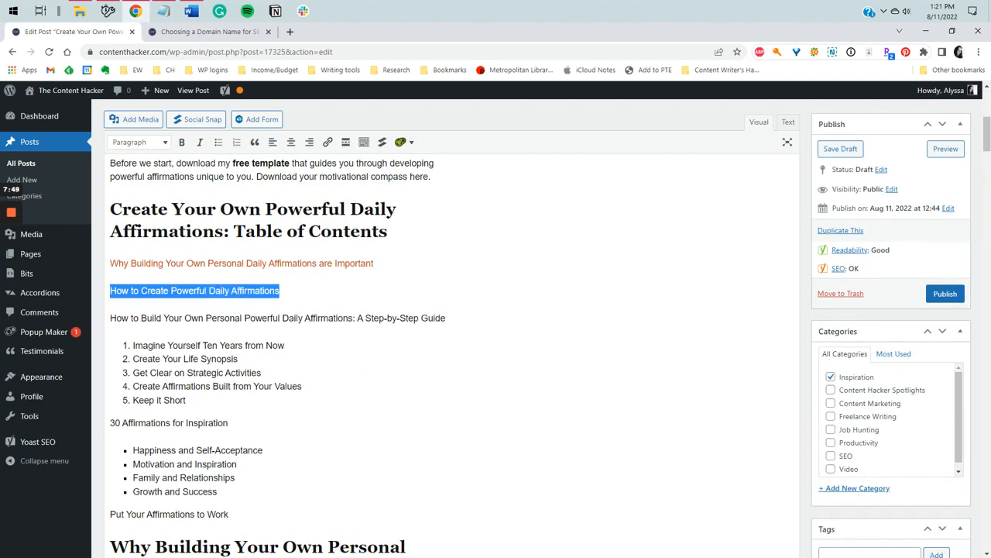
left_click(328, 142)
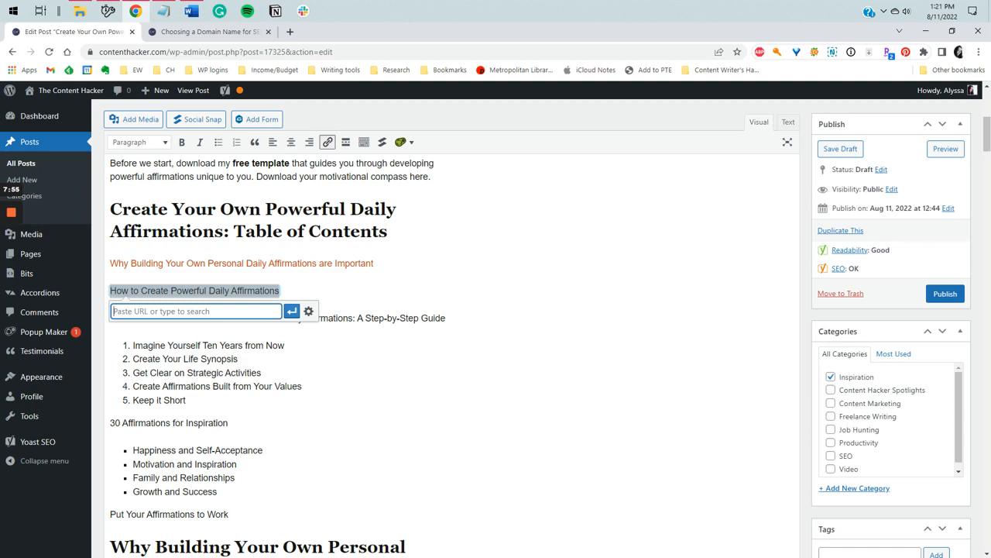
type("#how-to-create-affirmations")
left_click(292, 311)
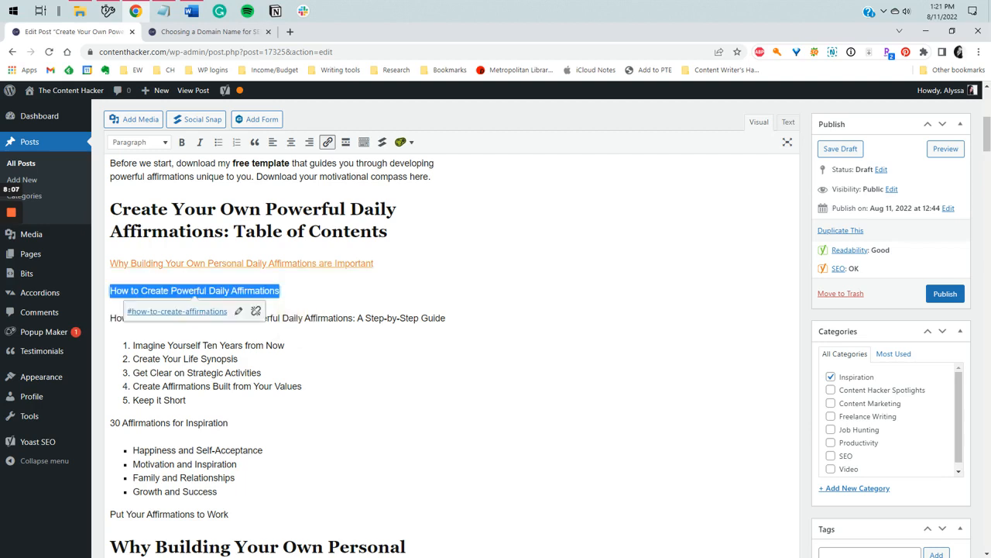
left_click(263, 291)
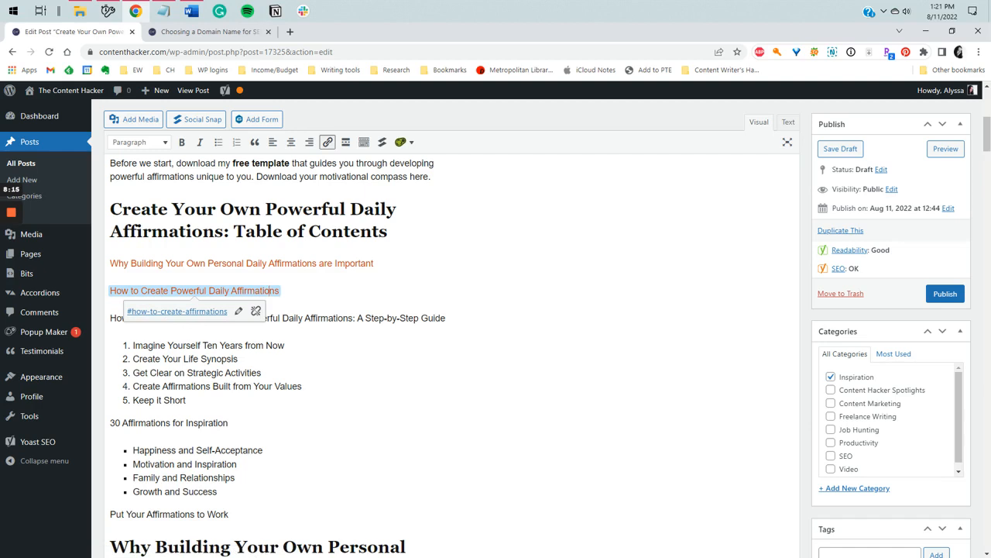
left_click(312, 314)
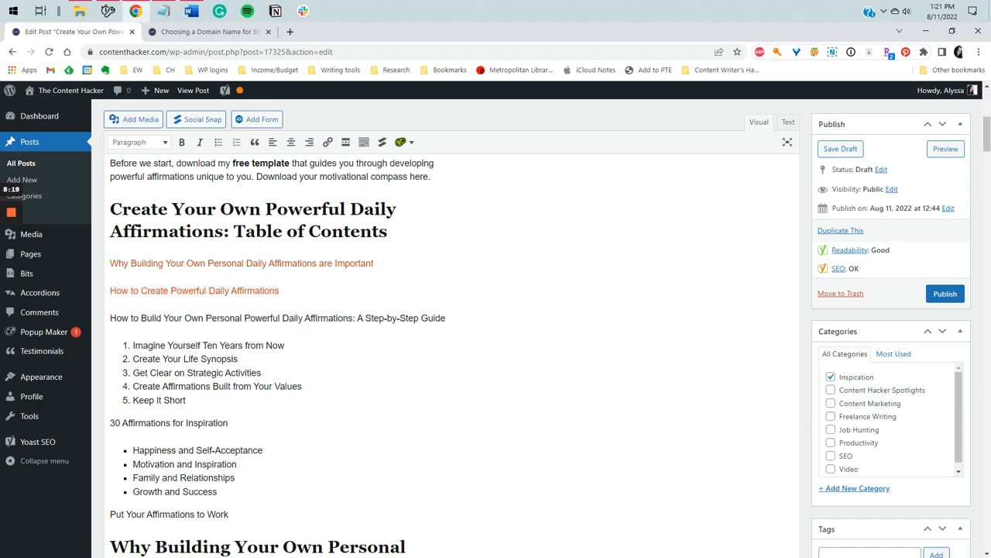
- Locate the section heading "Why Building Your Own Personal Daily Affirmations Is Important" and return to its linked table of contents entry
scroll(449, 349, "down", 4)
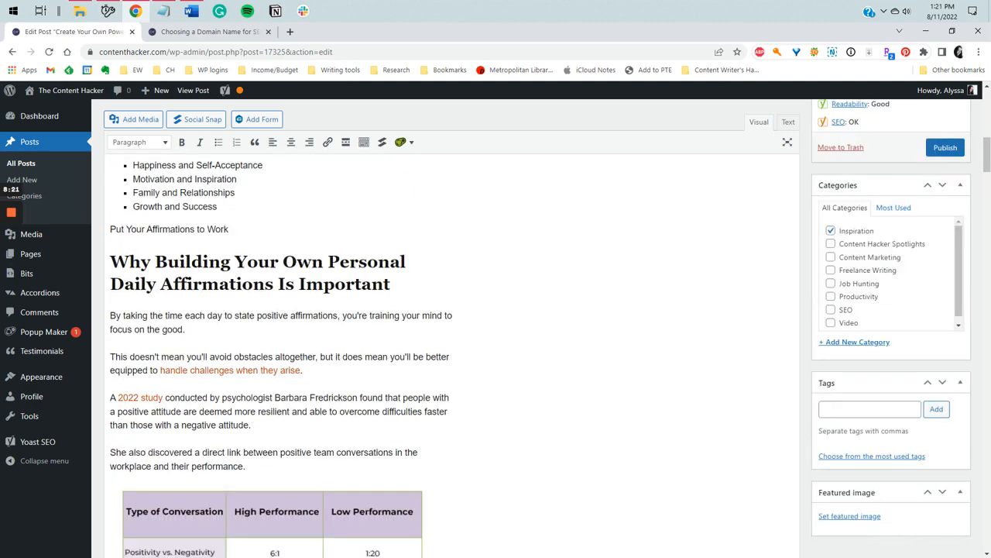
left_click(178, 263)
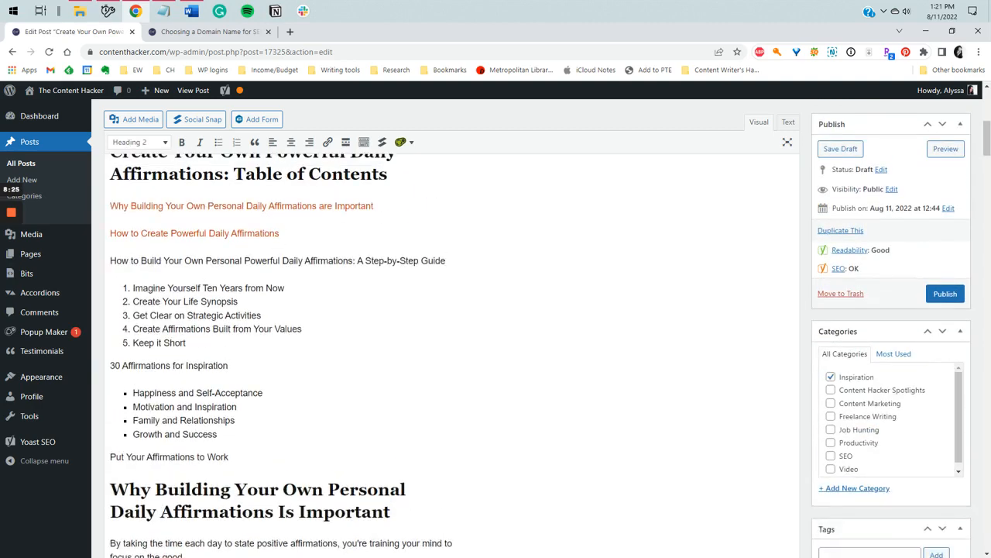
scroll(449, 349, "up", 2)
left_click(232, 264)
left_click(395, 209)
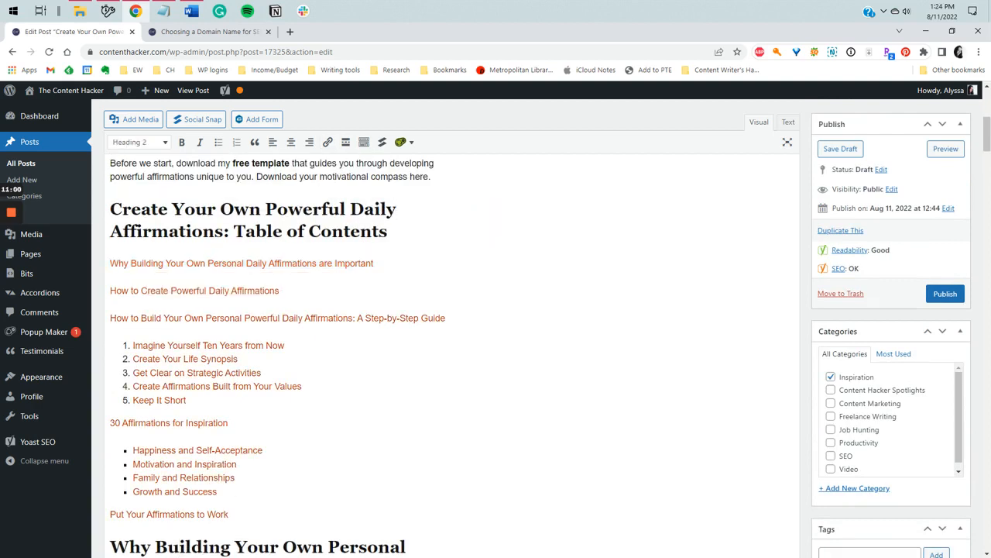
- Review the anchors on the linked table of contents entries, from the first entry through "30 Affirmations for Inspiration"
left_click(183, 263)
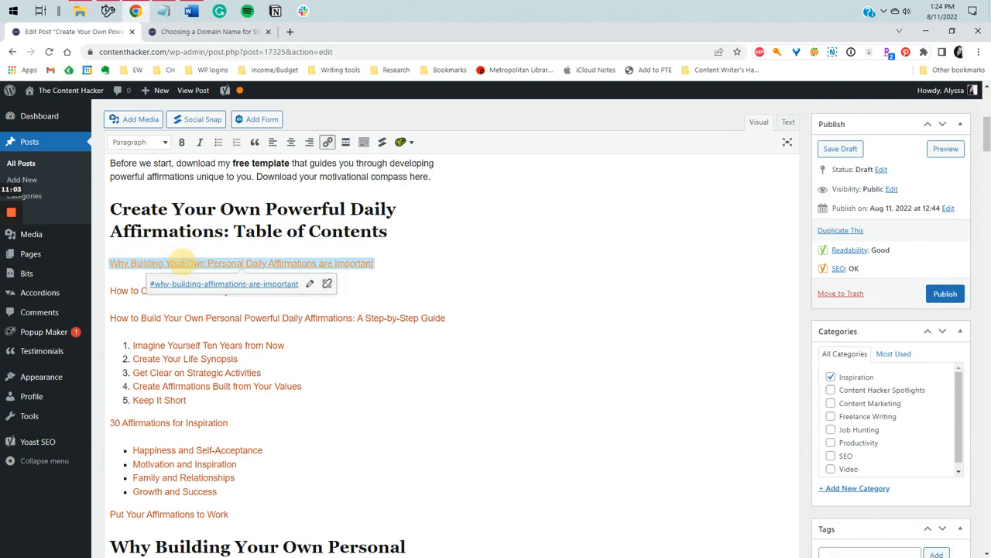
left_click(119, 292)
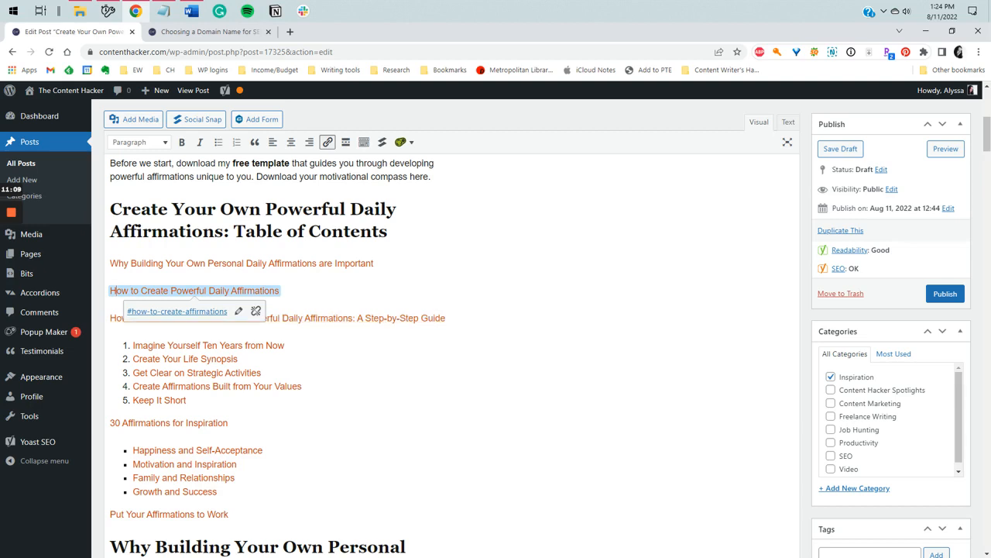
left_click(318, 262)
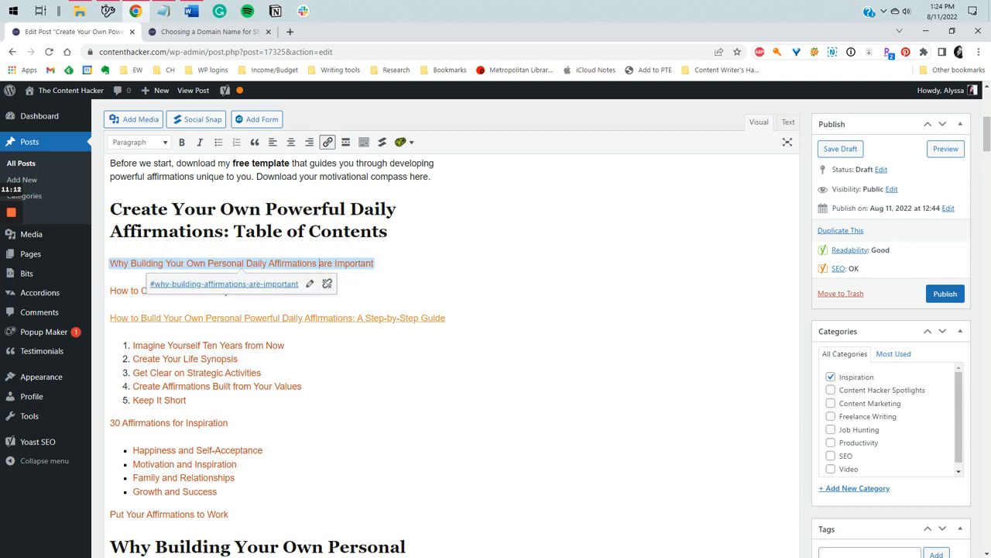
left_click(128, 291)
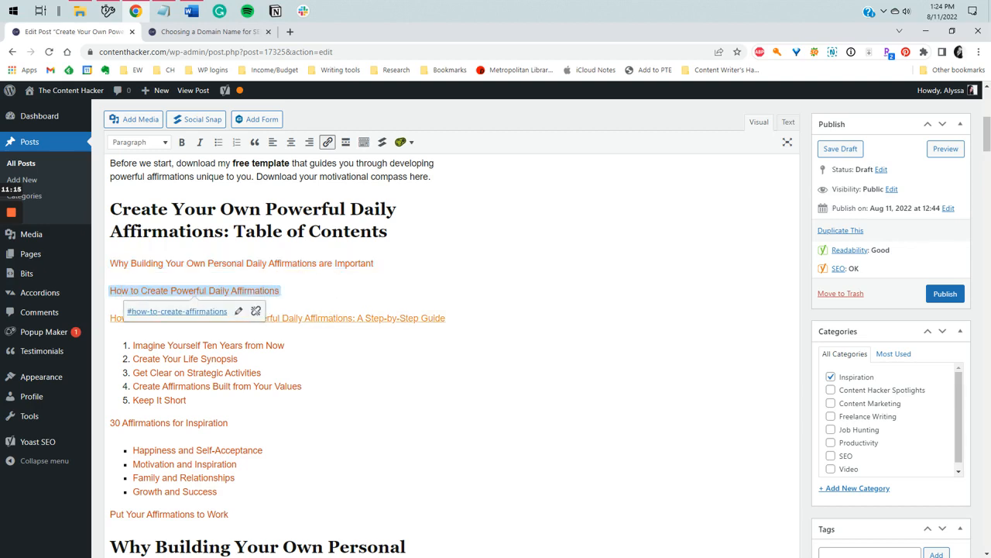
left_click(316, 318)
left_click(175, 346)
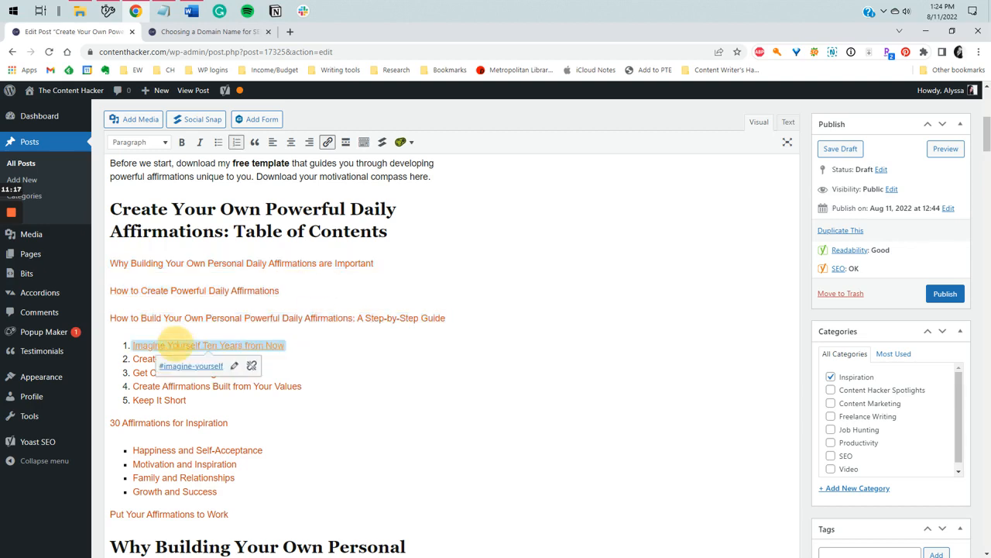
left_click(144, 359)
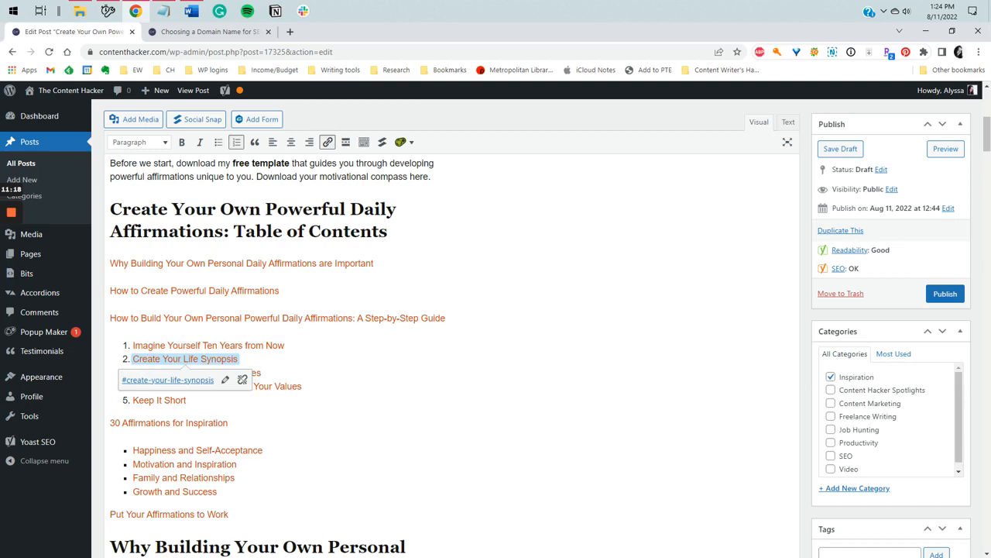
left_click(257, 373)
left_click(278, 386)
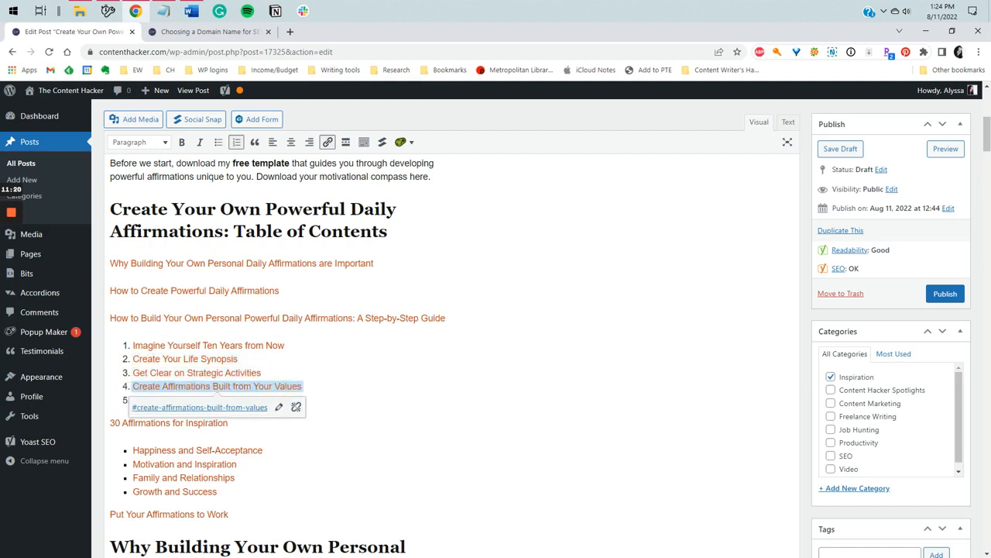
left_click(126, 423)
left_click(401, 233)
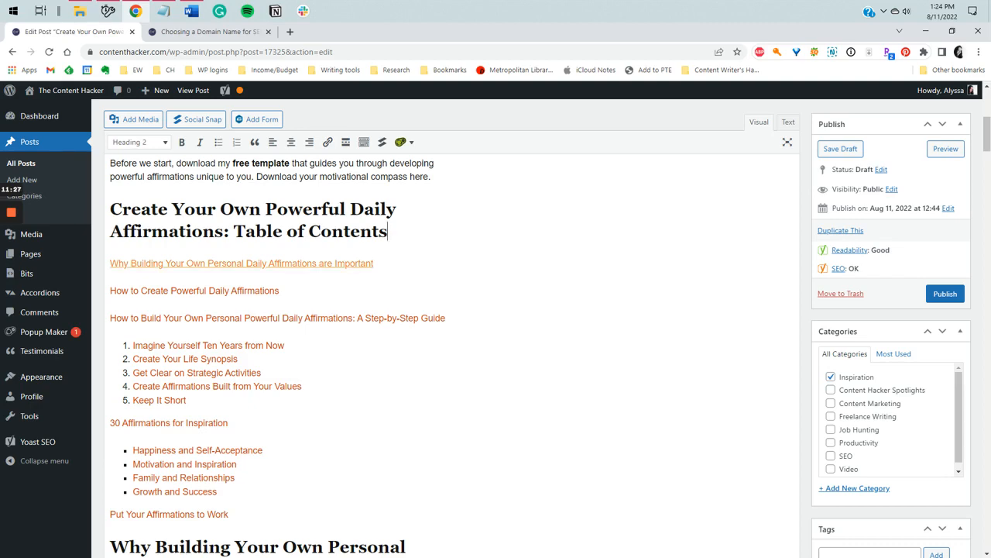
- Trace the first table of contents link to the start of the section heading it should jump to
left_click(331, 263)
scroll(341, 303, "down", 1)
scroll(333, 241, "down", 2)
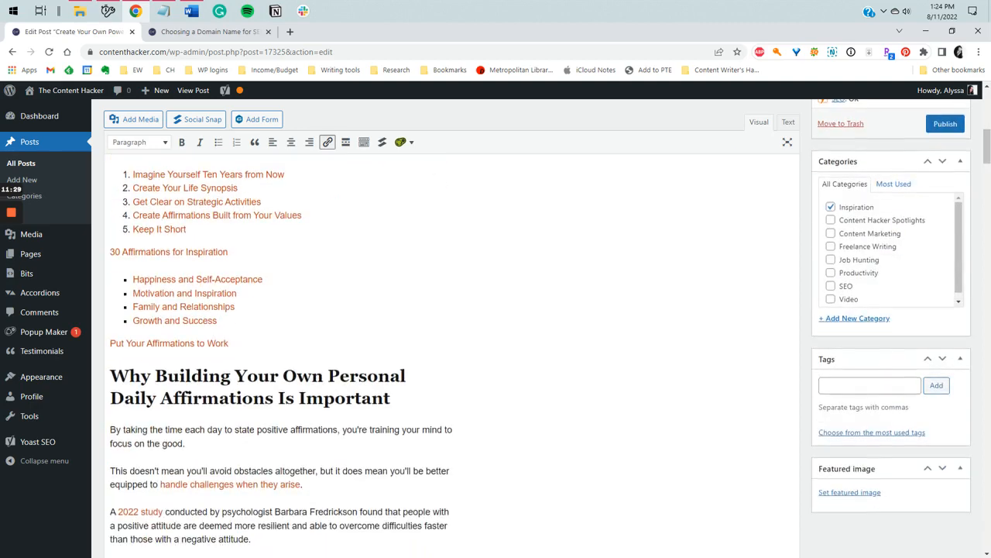
left_click(110, 376)
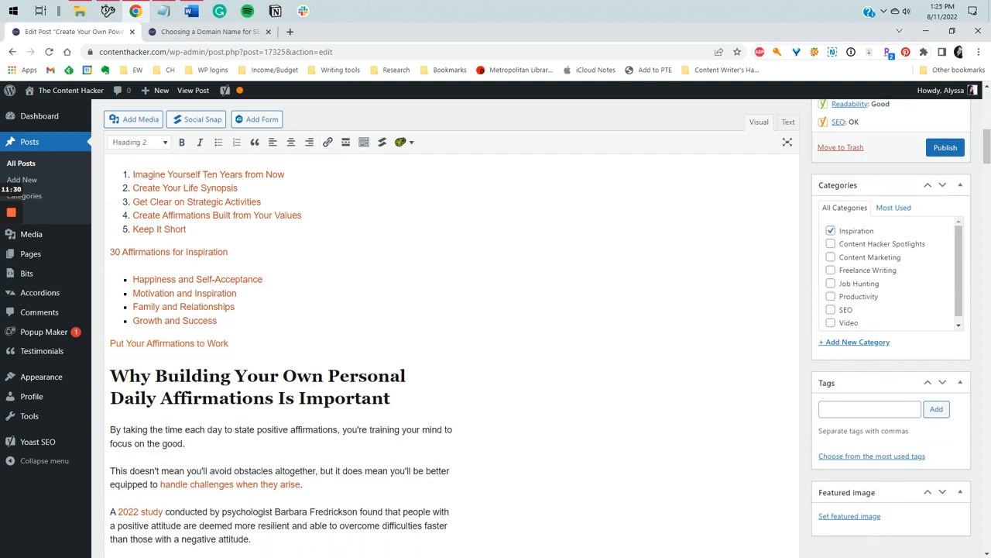
scroll(843, 193, "up", 2)
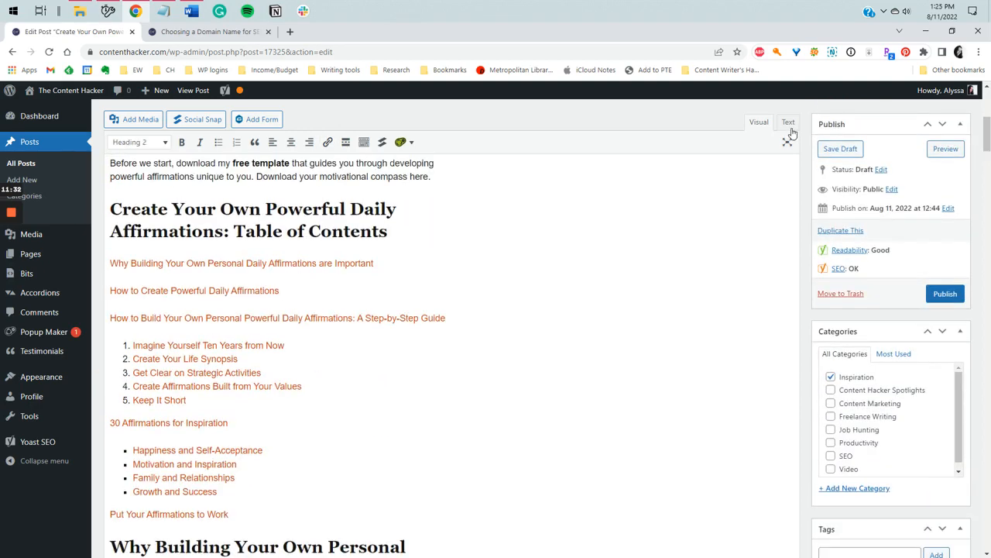
- Switch the post to its HTML code view and examine the h2 tags around the table of contents heading
left_click(788, 124)
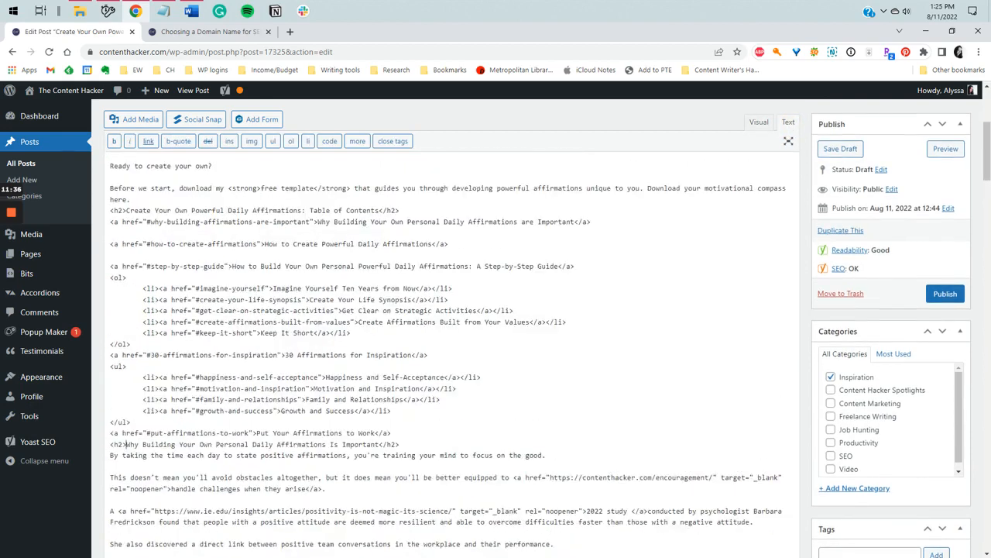
scroll(125, 443, "up", 2)
scroll(445, 329, "down", 2)
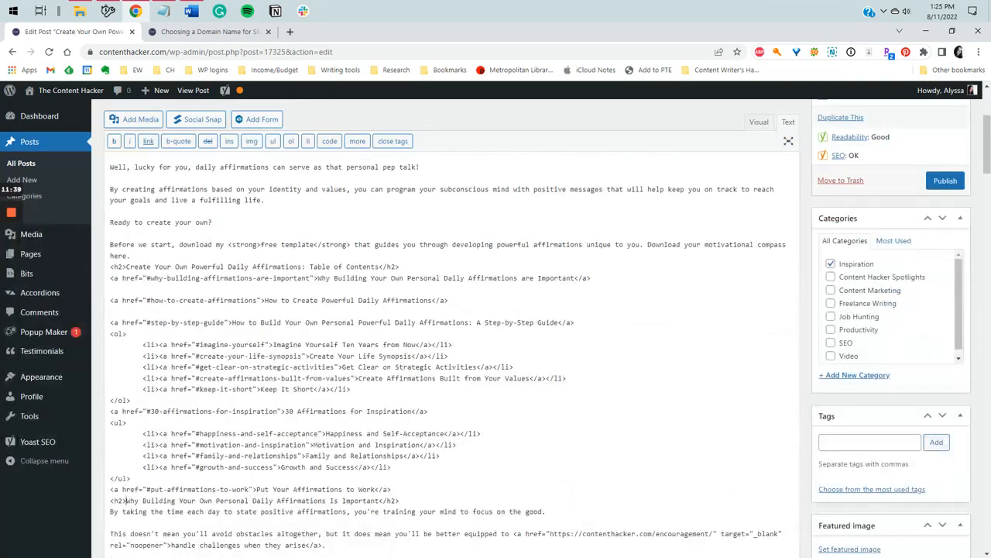
left_click(124, 266)
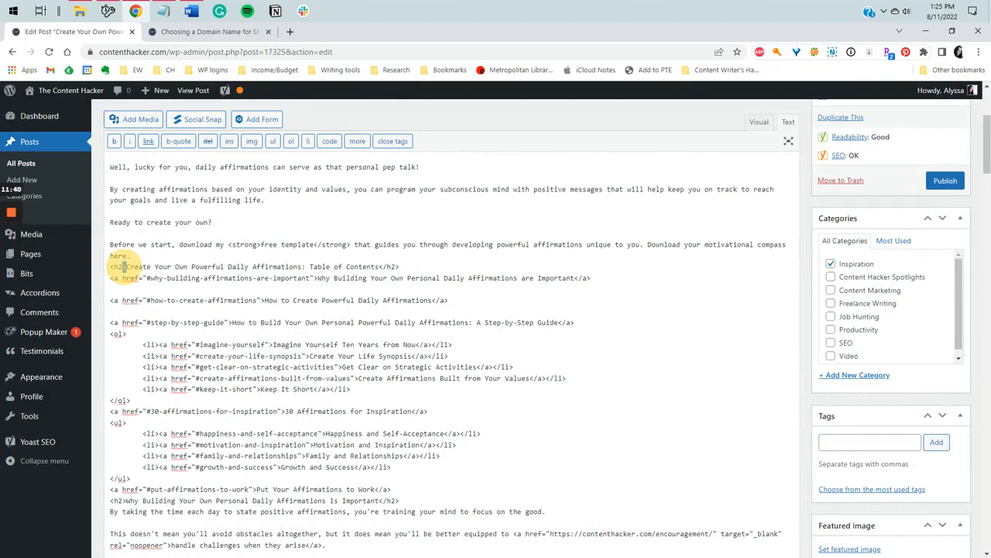
left_click_drag(124, 266, 110, 267)
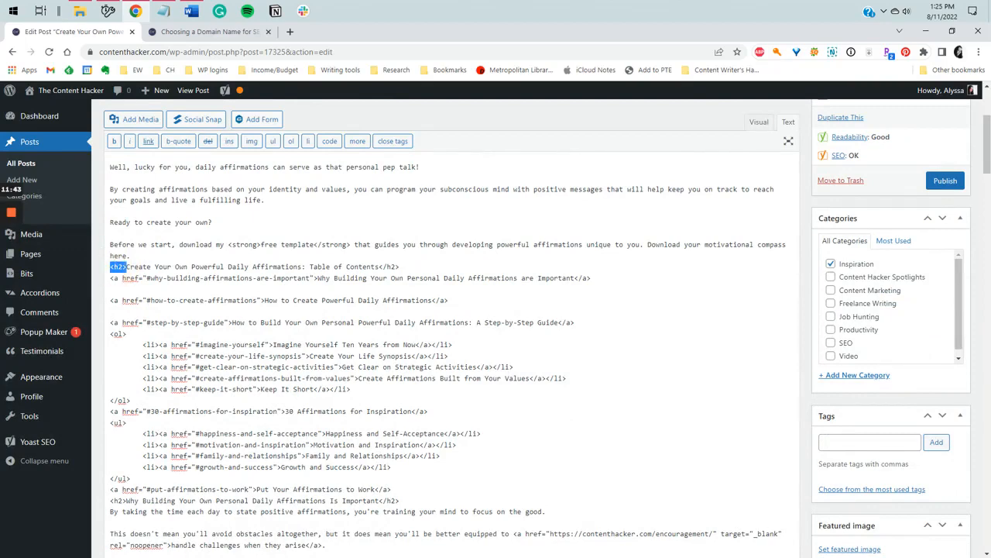
scroll(445, 329, "up", 3)
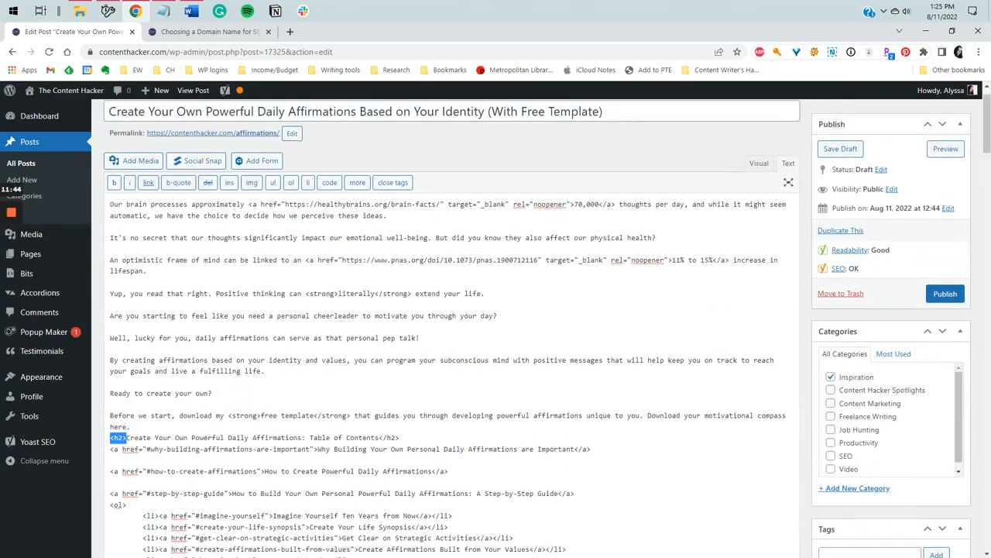
scroll(307, 310, "down", 3)
triple_click(307, 266)
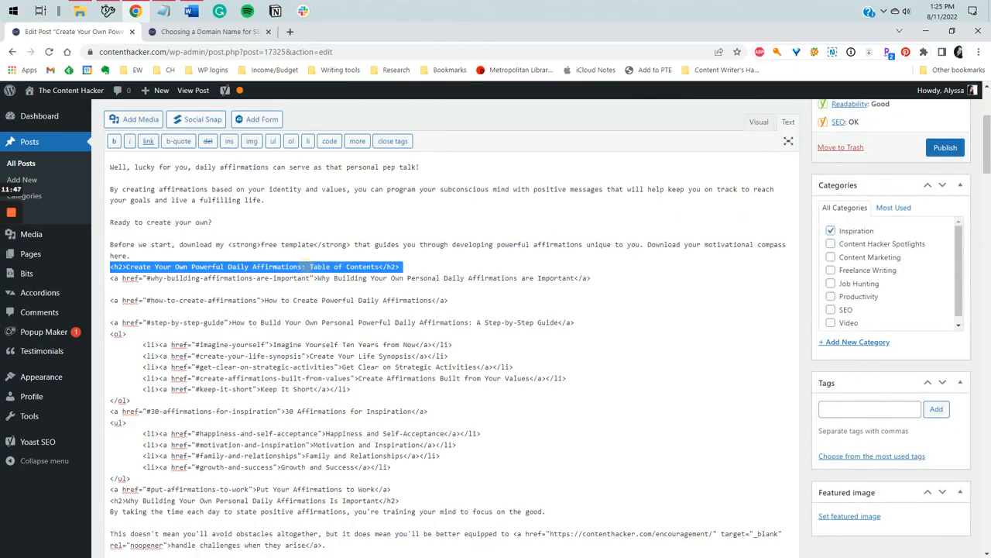
- Copy "why-building-affirmations-are-important", without the hash sign, from the first table of contents link's href
left_click(178, 278)
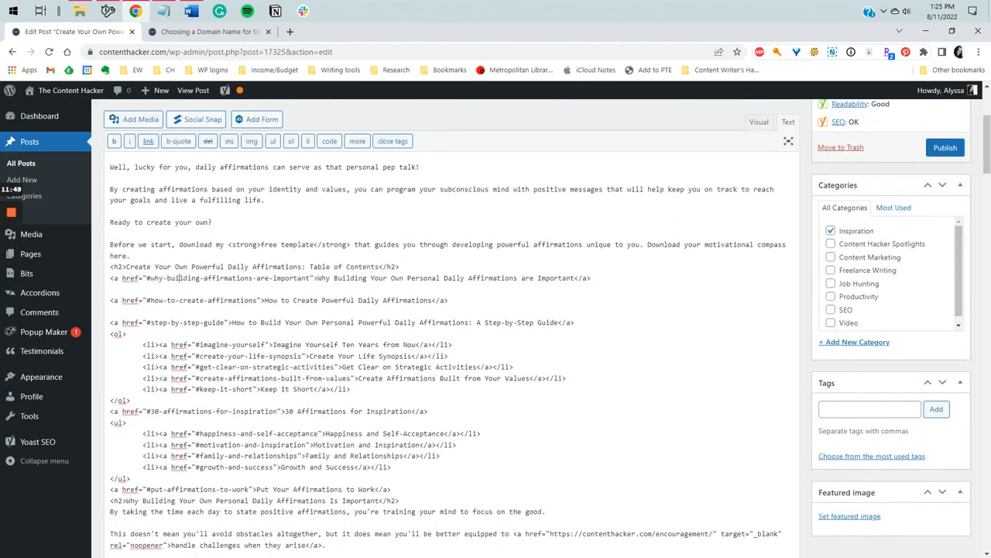
left_click_drag(167, 278, 146, 278)
left_click_drag(310, 278, 147, 278)
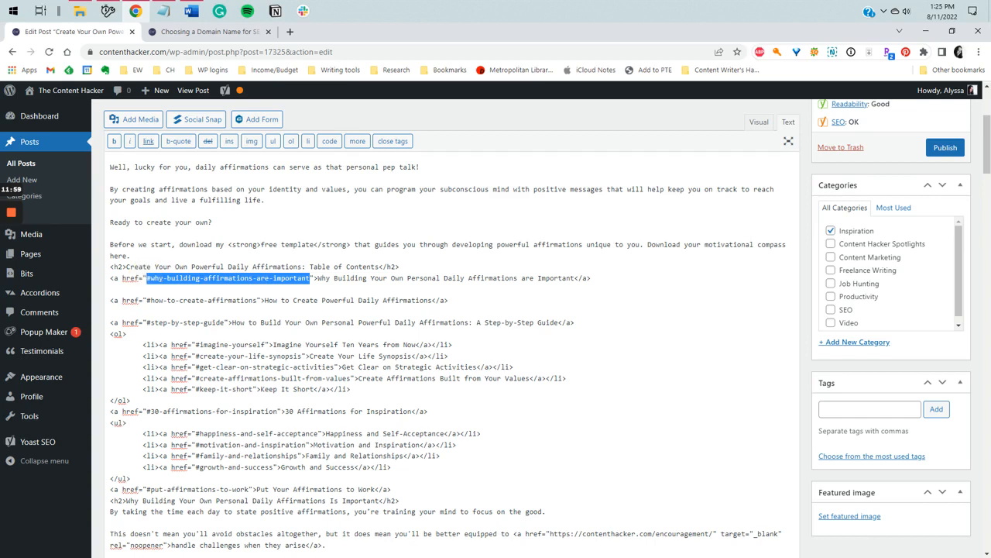
left_click(165, 279)
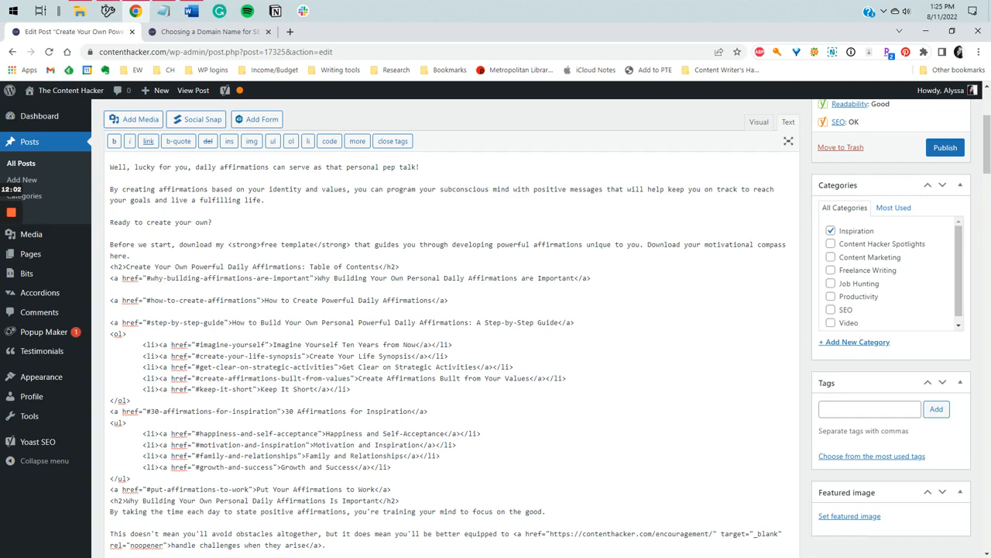
left_click_drag(311, 278, 150, 280)
key("ctrl+c")
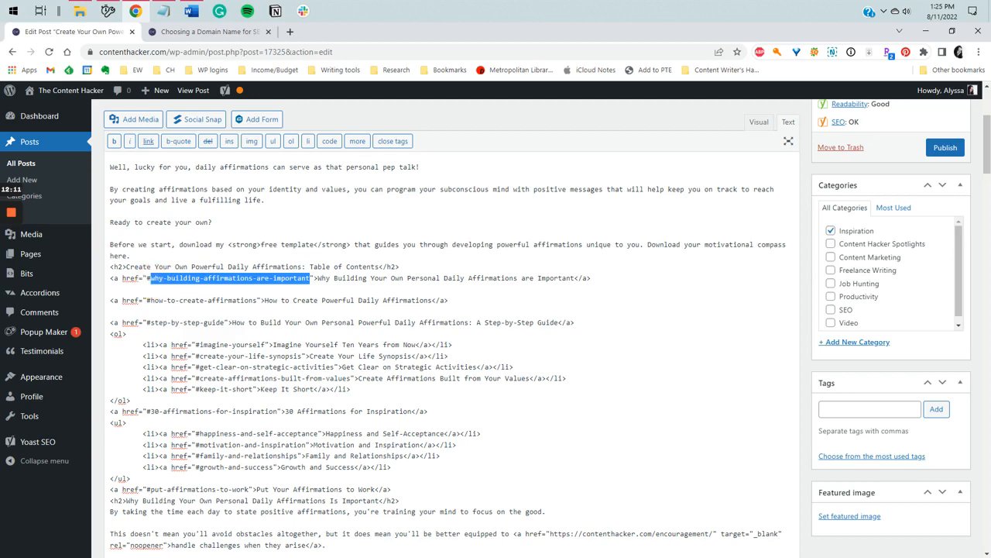
- Search the post's code for "why building your" and locate the opening h2 tag of the matching section heading
left_click(391, 279)
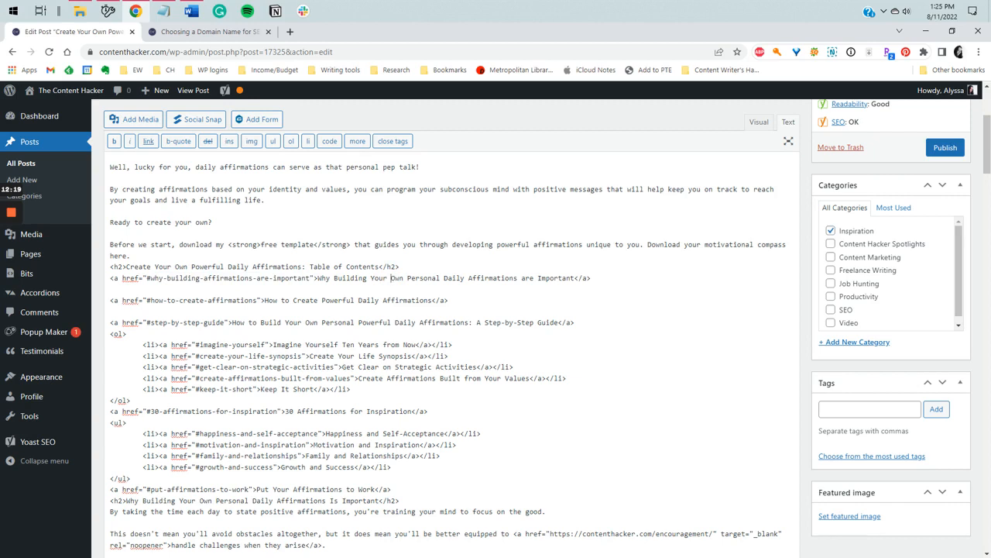
key("ctrl+f")
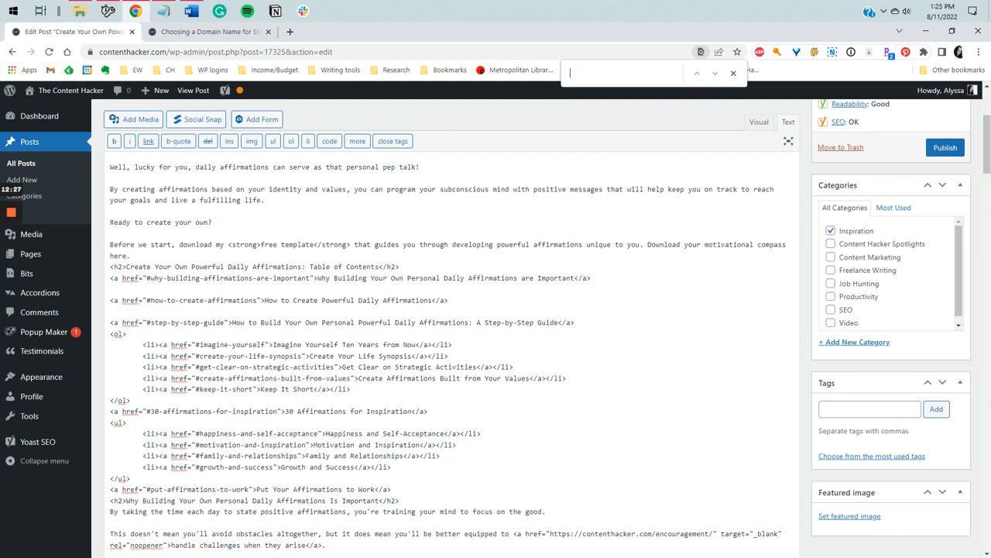
type("why building your")
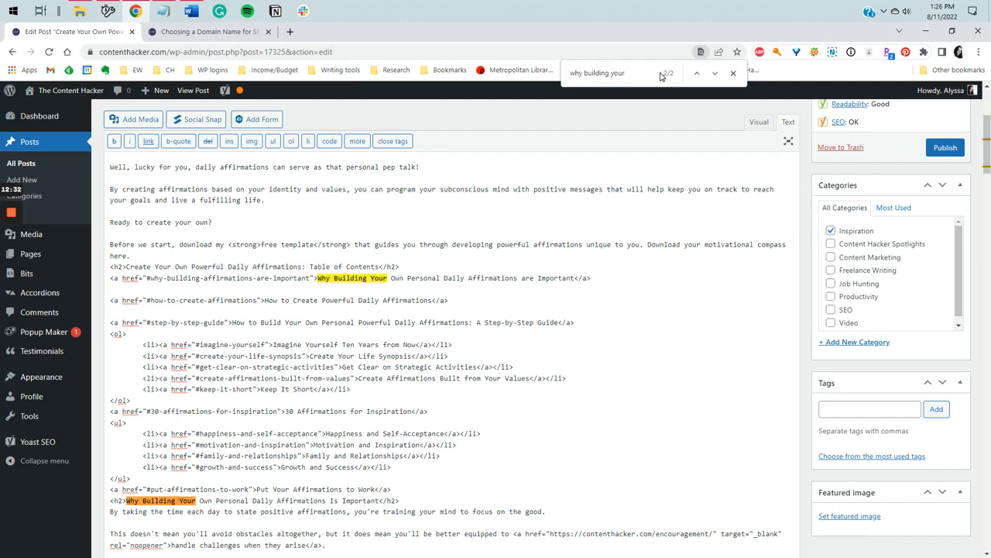
left_click(716, 74)
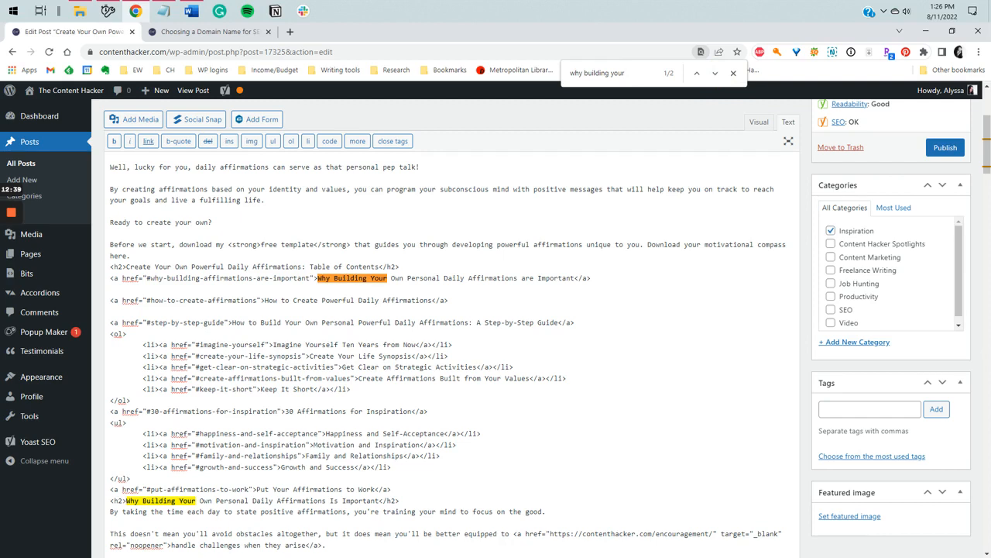
left_click(124, 500)
left_click_drag(125, 501, 111, 501)
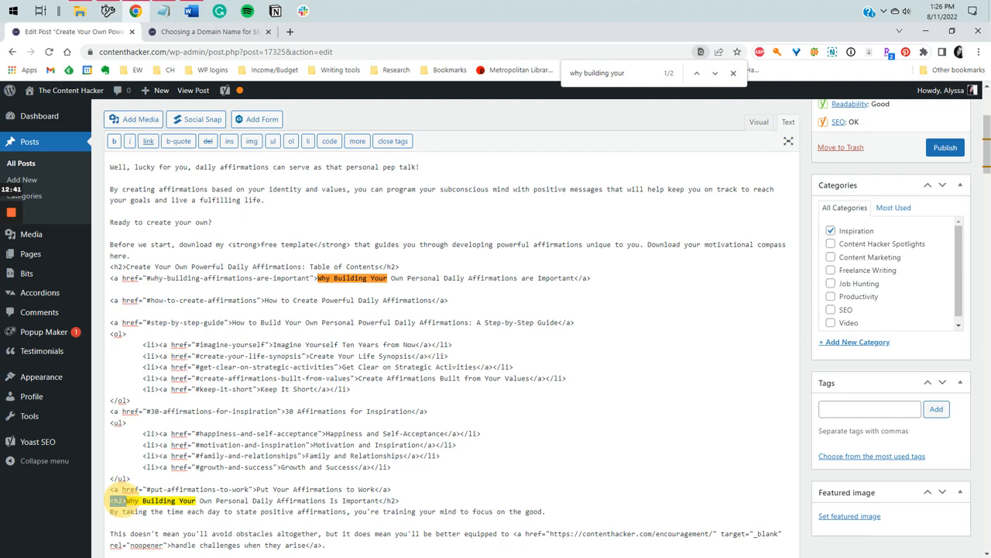
left_click(362, 500)
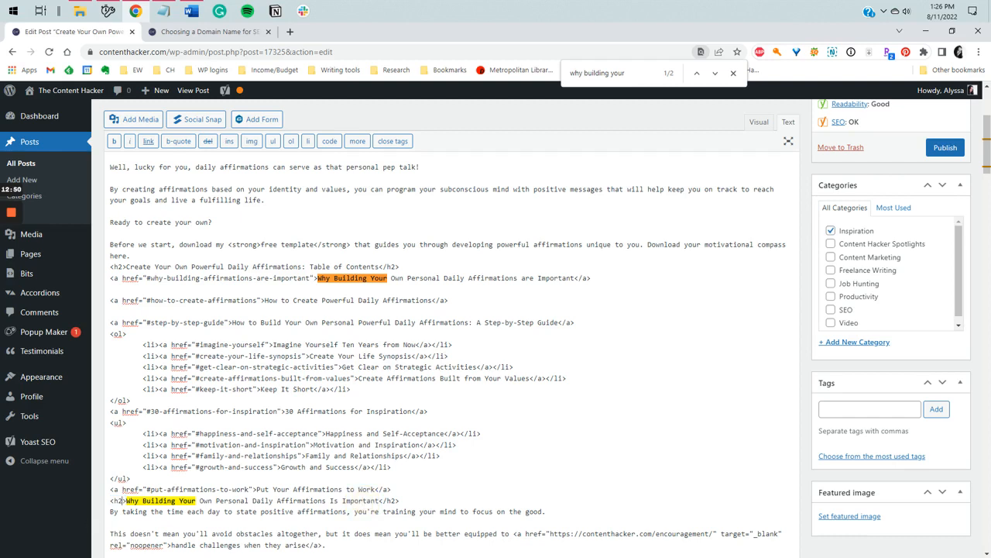
- Add id="why-building-affirmations-are-important" to the opening h2 tag of the "Why Building Your Own Personal Daily Affirmations Is Important" heading, using the copied anchor text
left_click(122, 501)
left_click(122, 500)
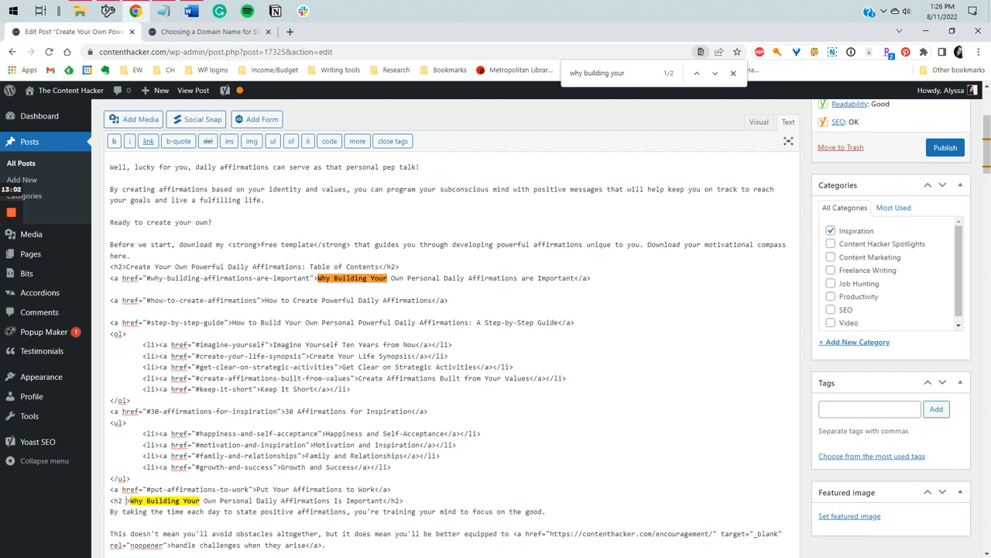
type("id")
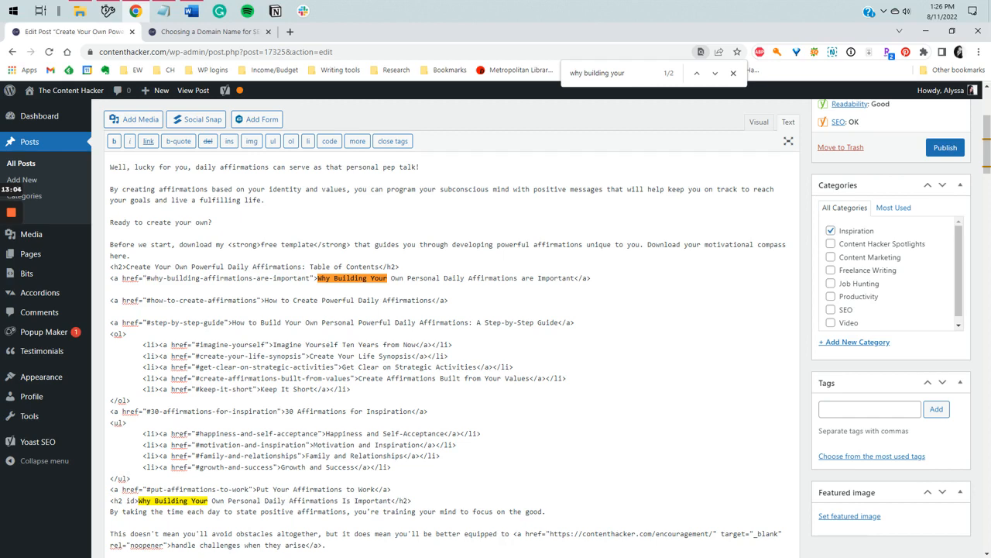
type("=")
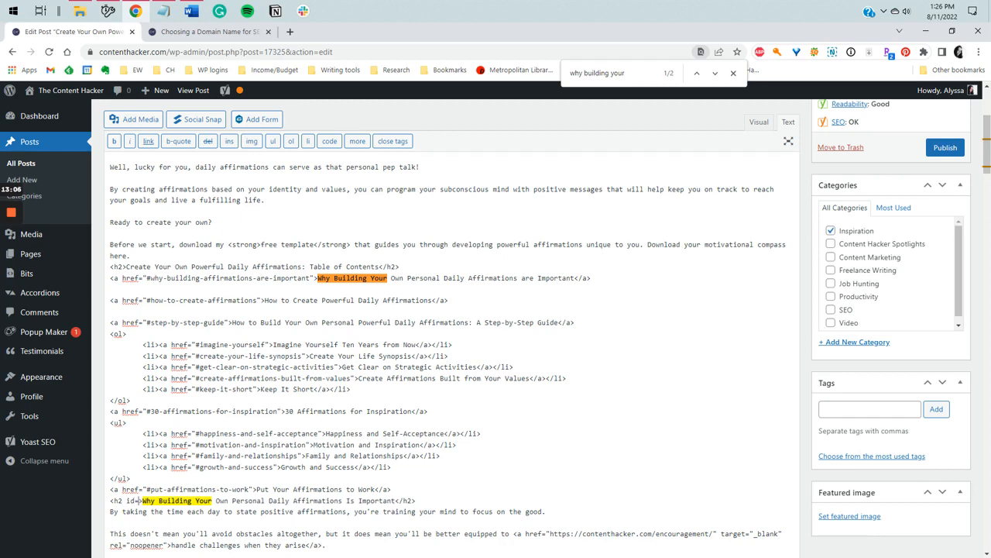
type("\"")
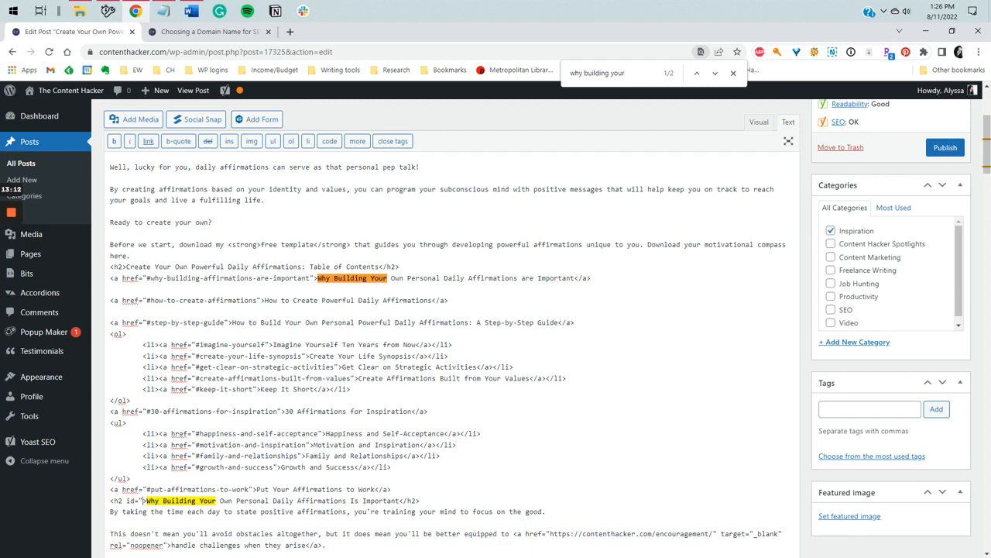
key("ctrl+v")
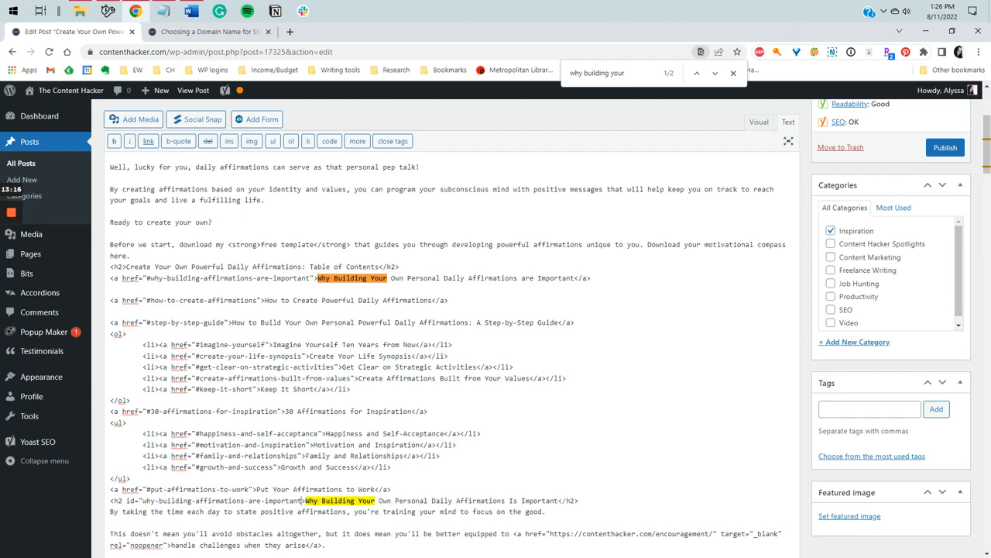
type("\"")
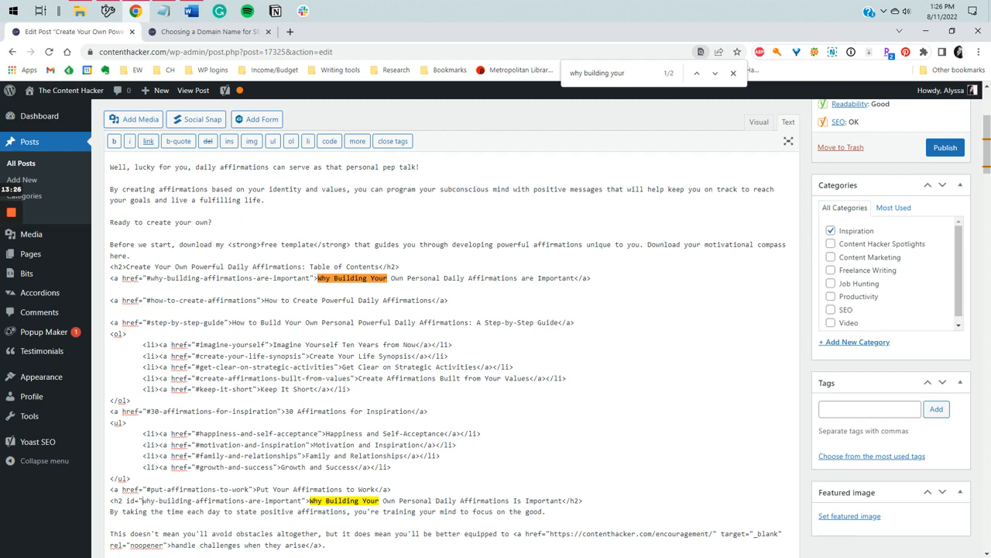
left_click(142, 500)
left_click_drag(142, 501, 301, 500)
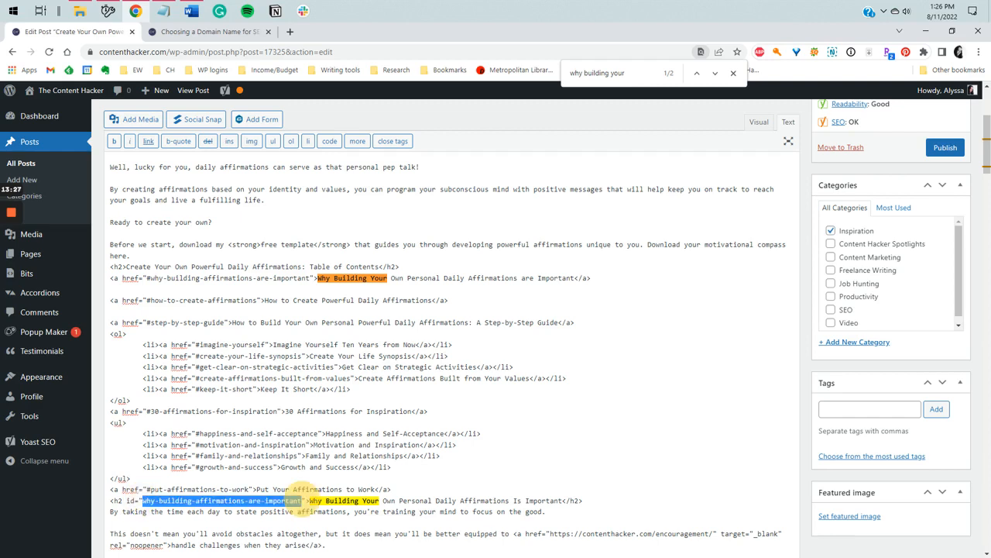
left_click(303, 499)
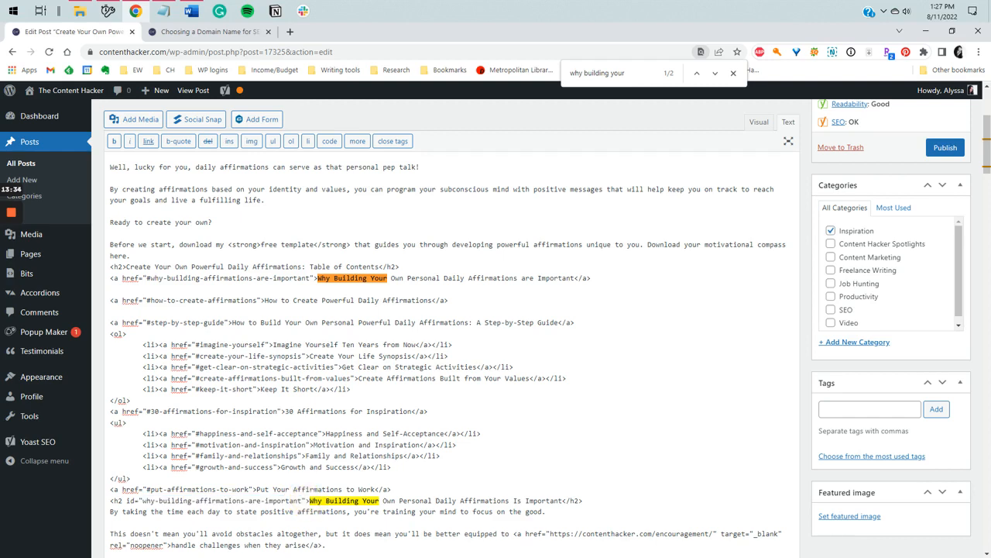
left_click(378, 499)
- Close the text search, return the post to its visual view and open a preview of it
left_click(734, 73)
left_click(757, 123)
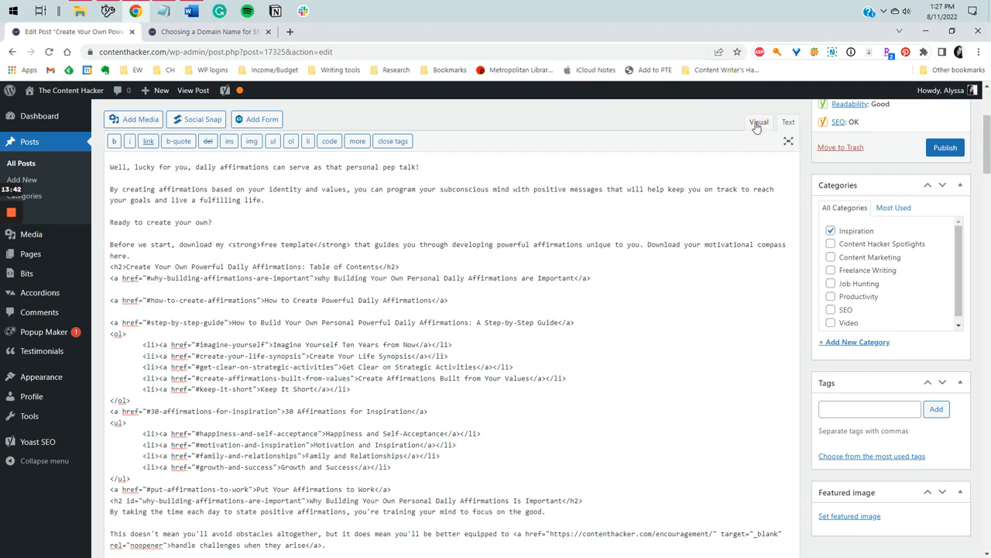
scroll(485, 389, "up", 3)
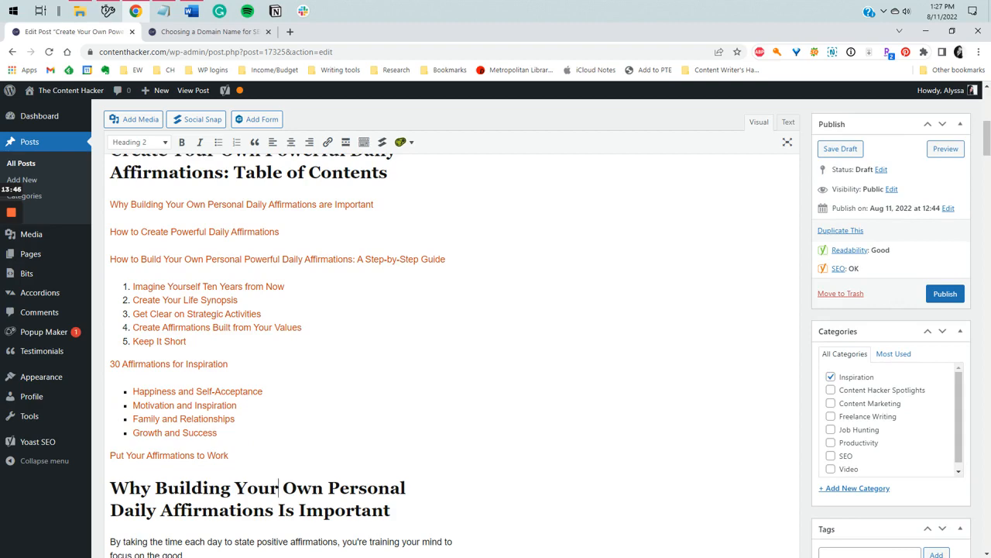
left_click(952, 151)
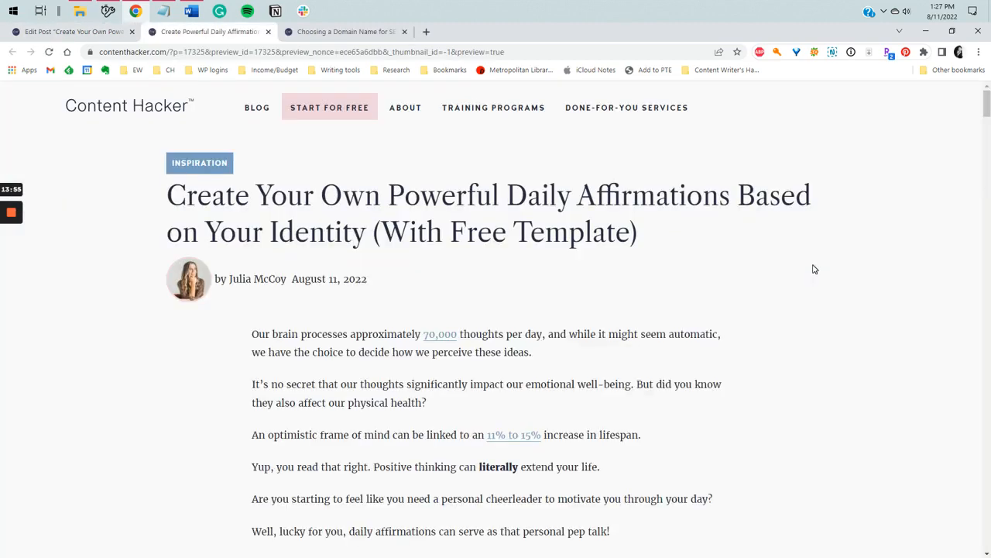
- Test the "Why Building Your Own Personal Daily Affirmations are Important" contents link in the preview, scroll back to the list and close the preview
scroll(813, 269, "down", 1)
scroll(814, 269, "down", 7)
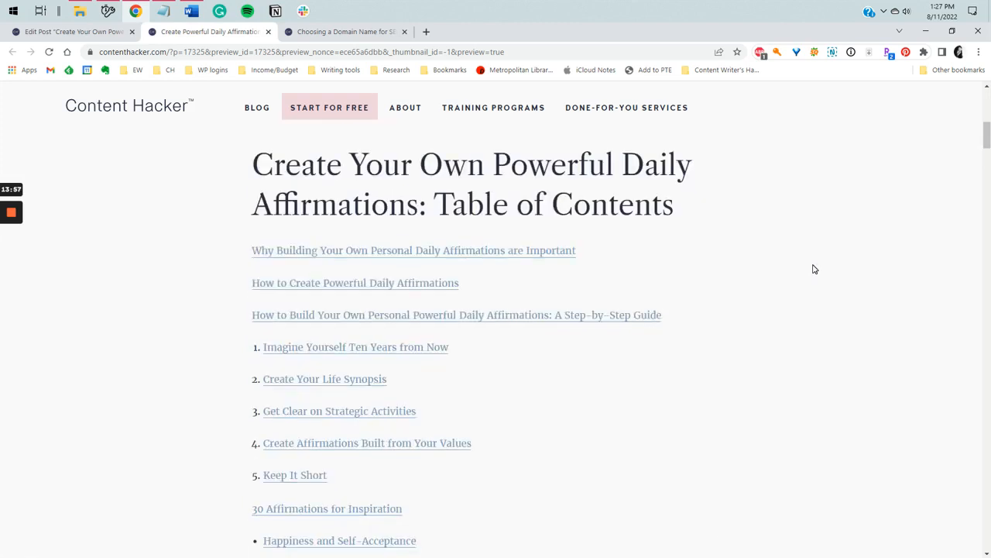
left_click(398, 254)
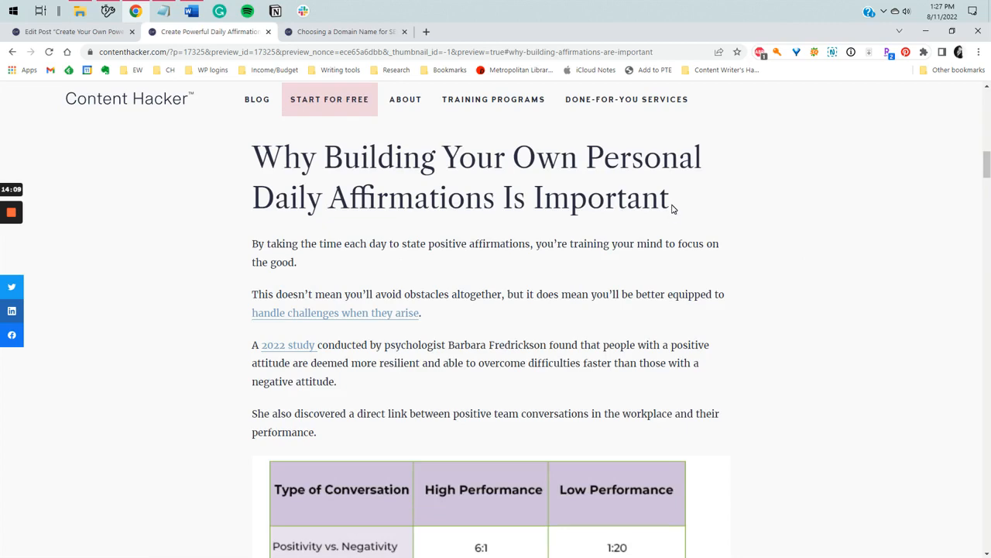
scroll(824, 442, "up", 2)
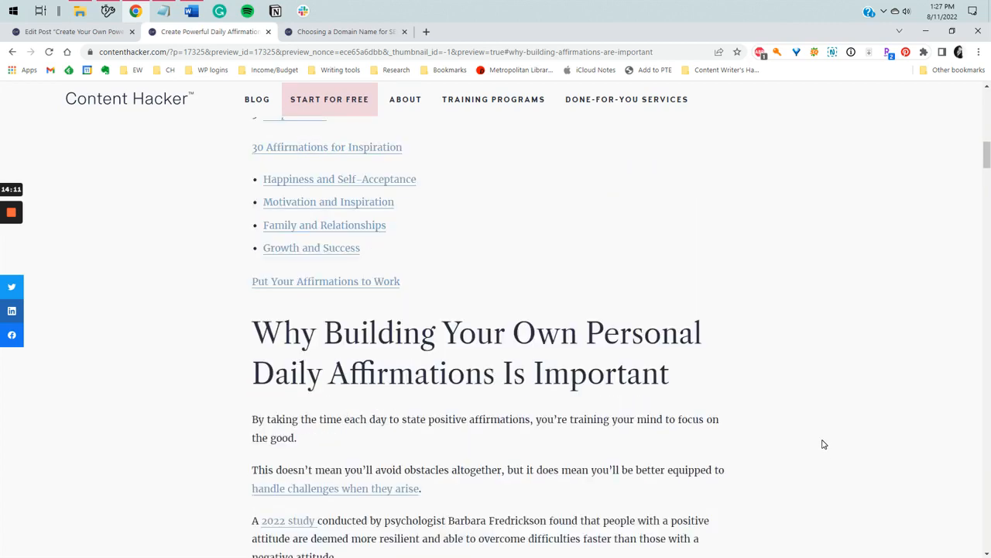
scroll(823, 442, "up", 5)
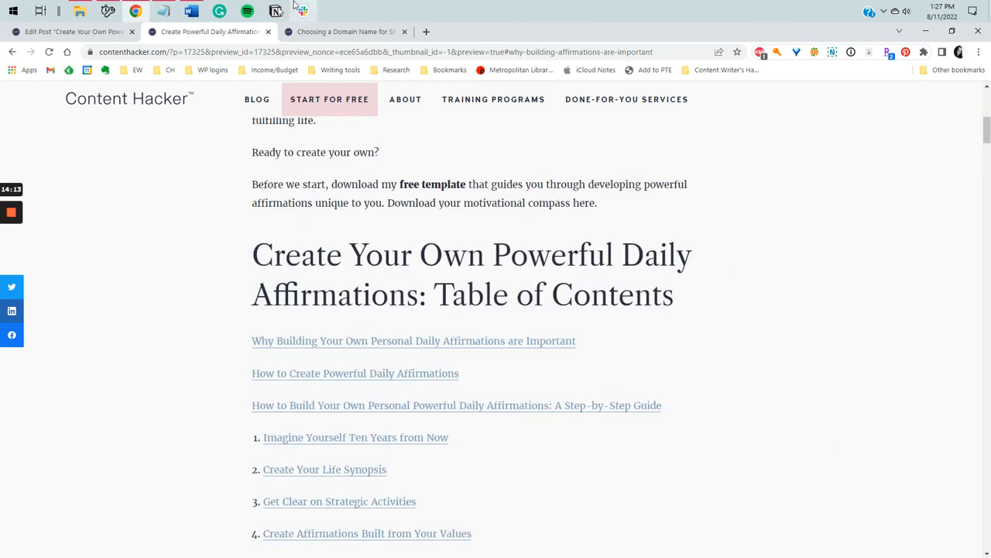
left_click(269, 31)
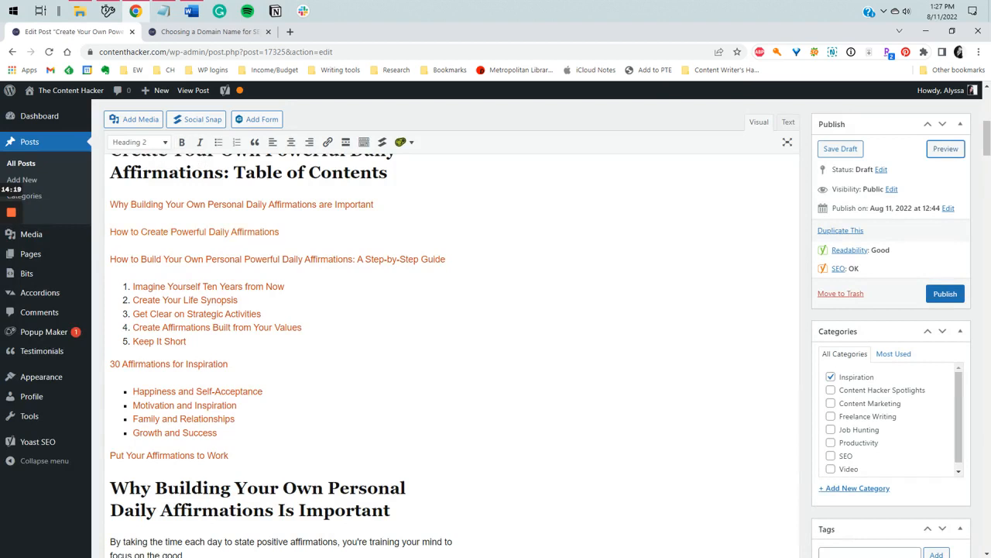
- Check the anchor on the "How to Create Powerful Daily Affirmations" contents entry and switch the post to its HTML code view
scroll(452, 349, "up", 1)
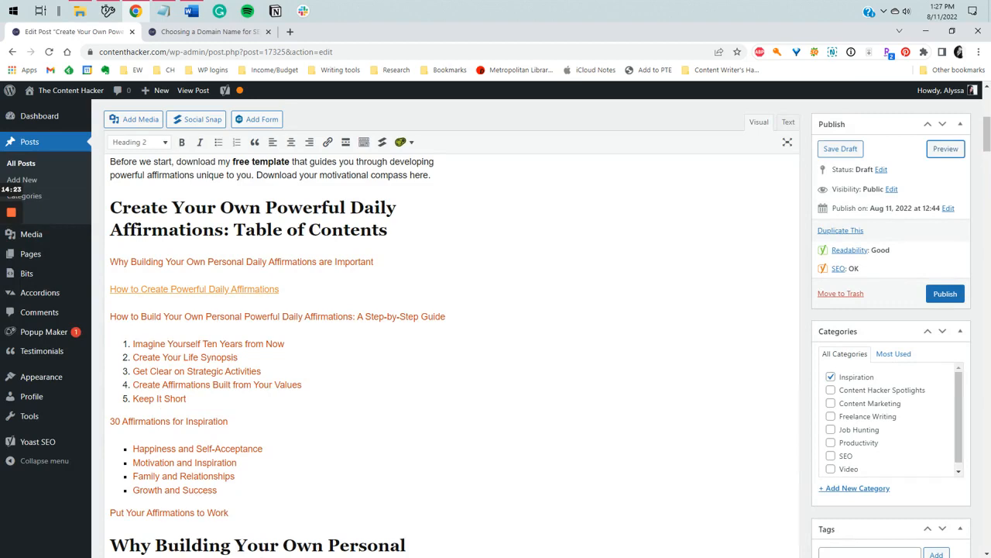
left_click(200, 289)
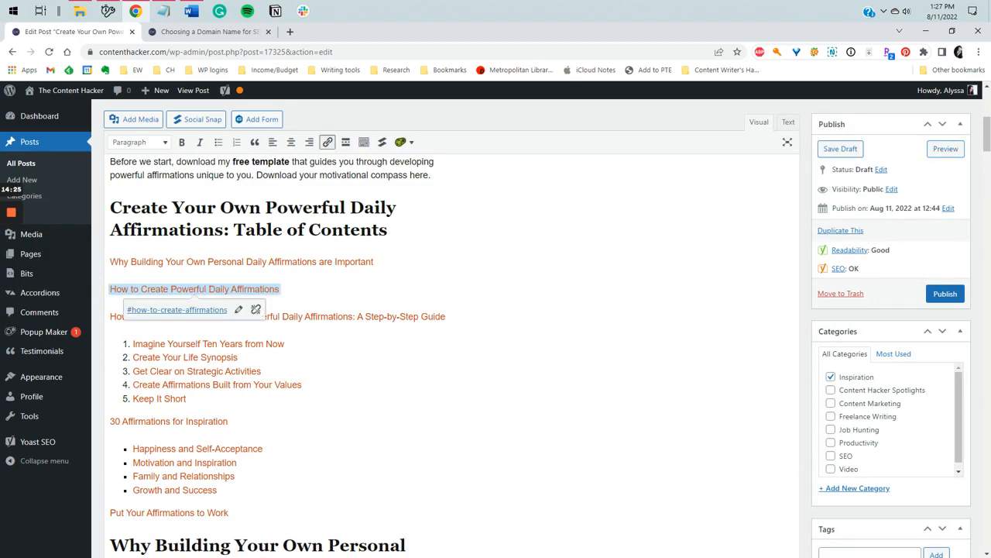
left_click(787, 122)
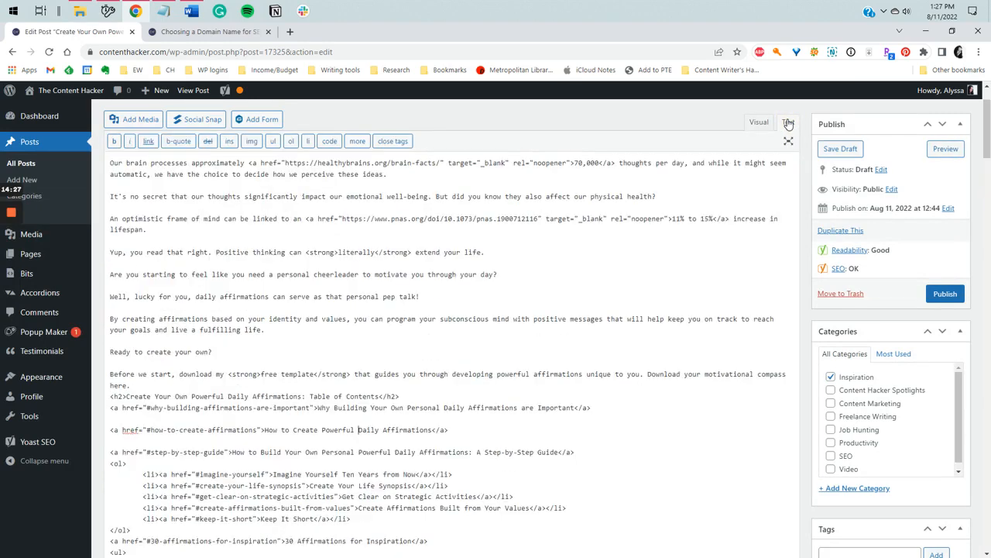
scroll(357, 429, "down", 2)
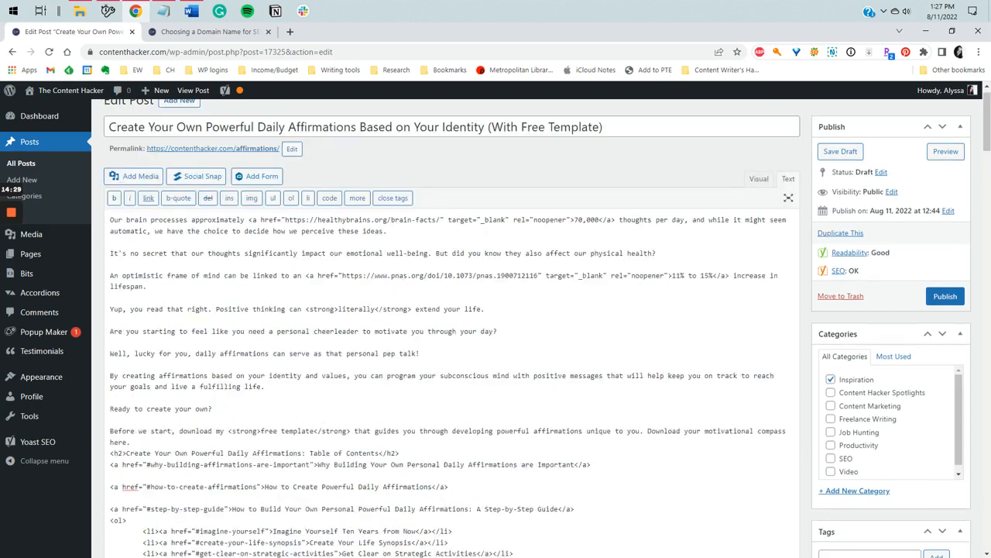
scroll(358, 429, "down", 2)
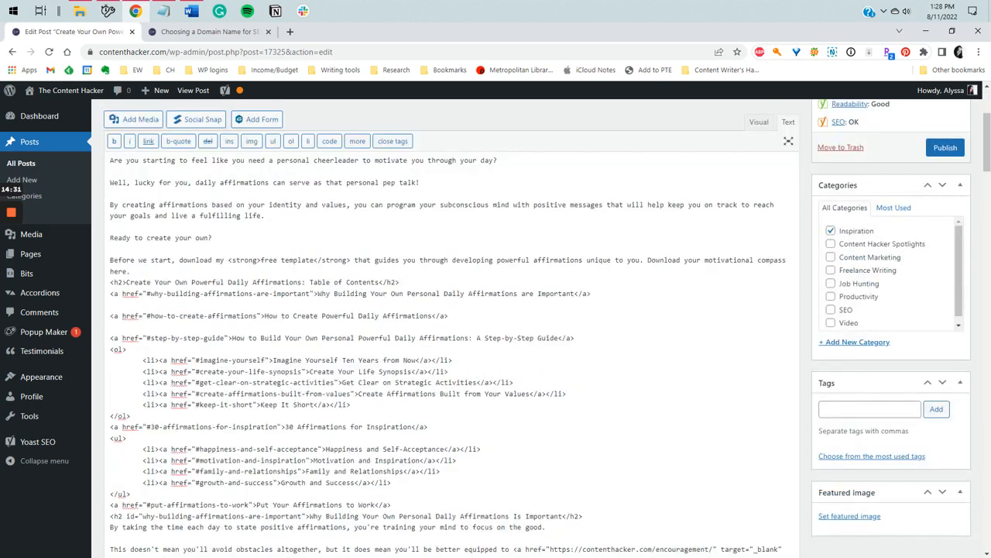
- Copy "how-to-create-affirmations", without the hash sign, from the second table of contents link's href
left_click_drag(110, 282, 125, 282)
left_click(232, 295)
left_click(145, 315)
left_click_drag(257, 316, 151, 315)
key("ctrl+c")
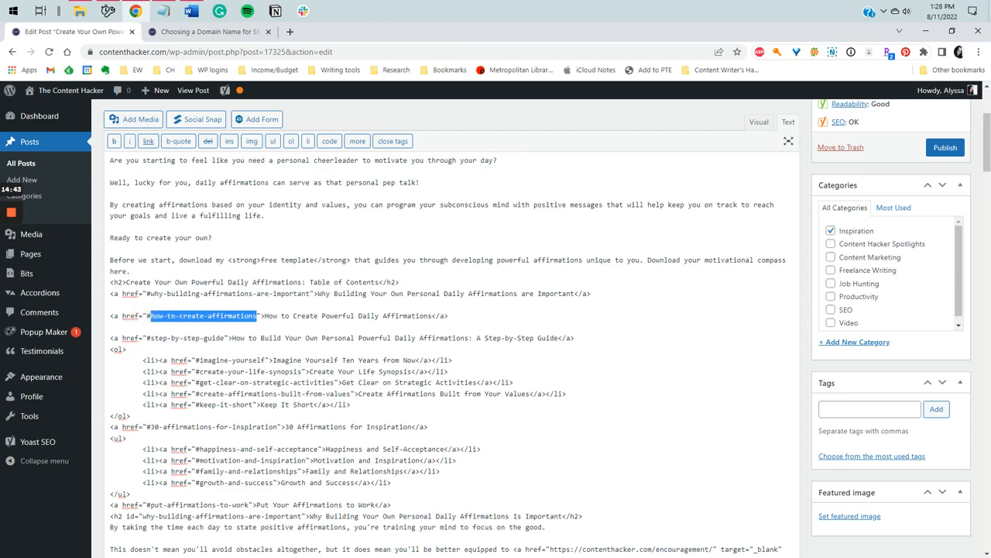
left_click(206, 316)
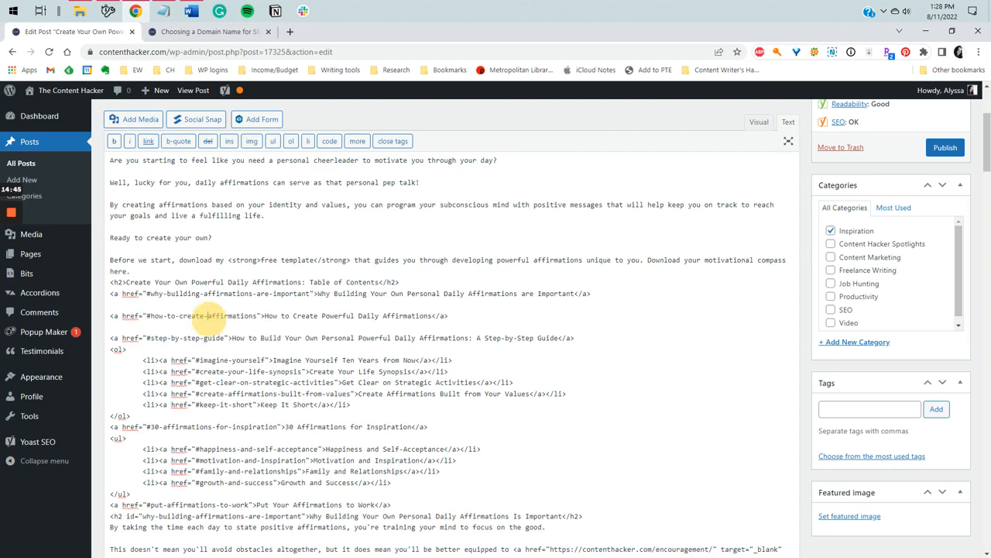
- Search the post's code for "how to create" and go to the match in the section heading
key("ctrl+f")
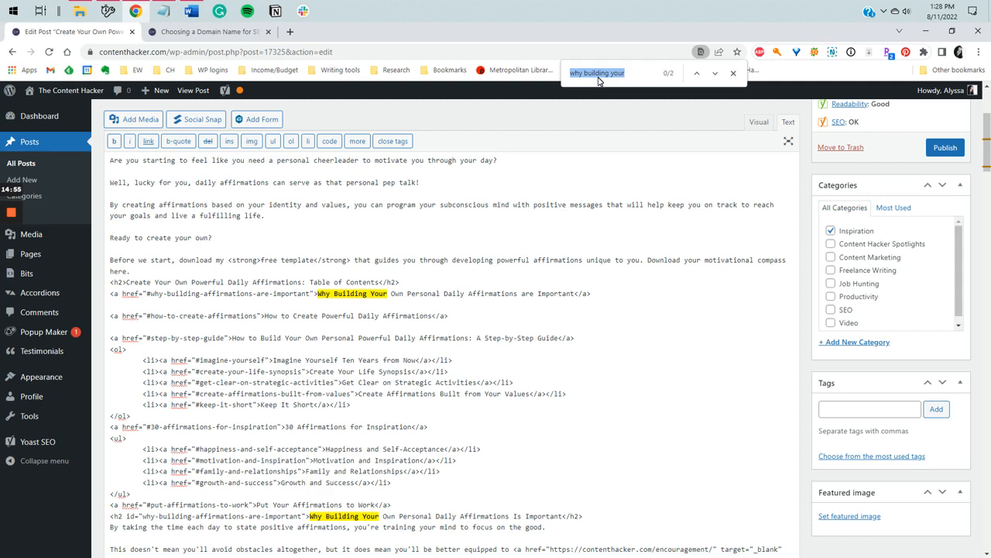
type("how to creat")
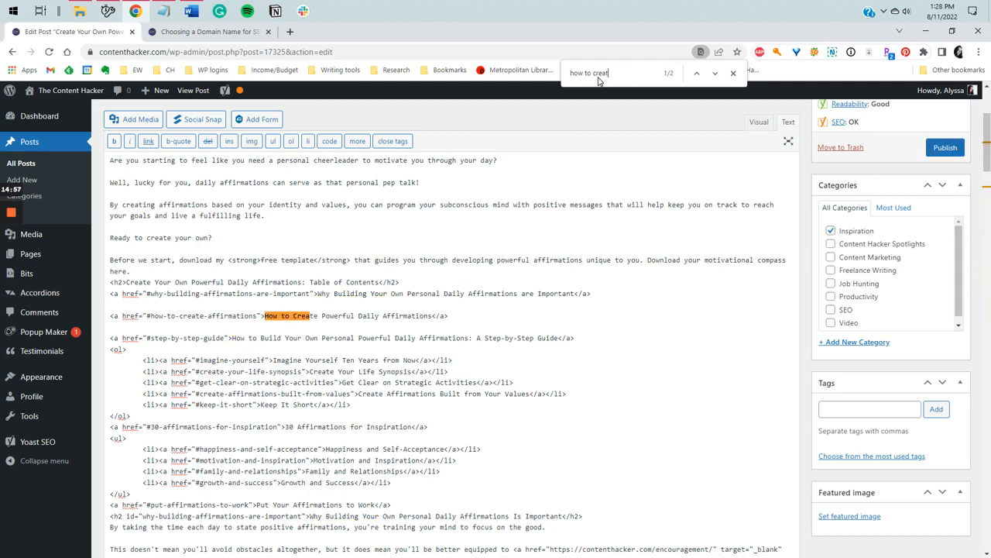
type("e")
left_click(715, 73)
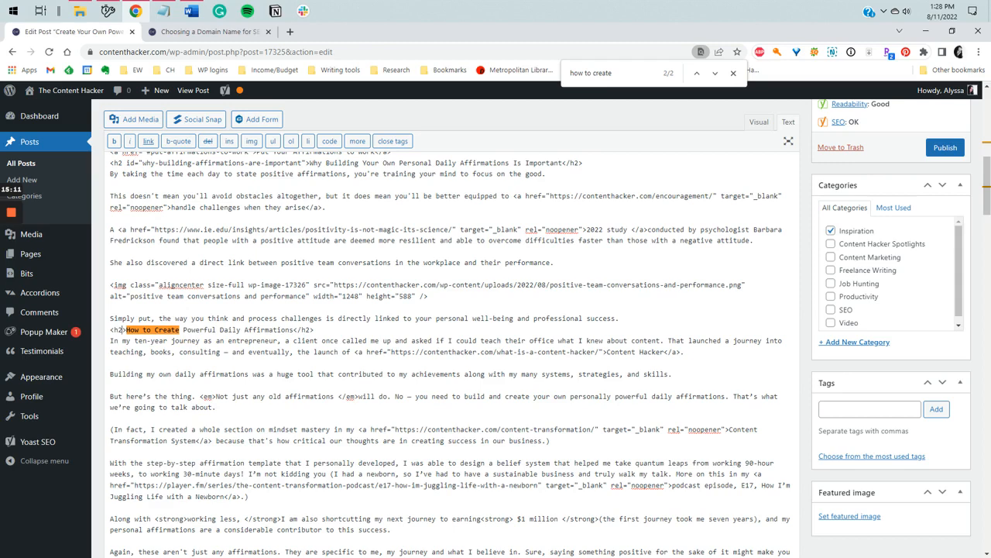
- Add id="how-to-create-affirmations" to the opening h2 tag of the "How to Create Powerful Daily Affirmations" heading, using the copied anchor text
type("id=\"")
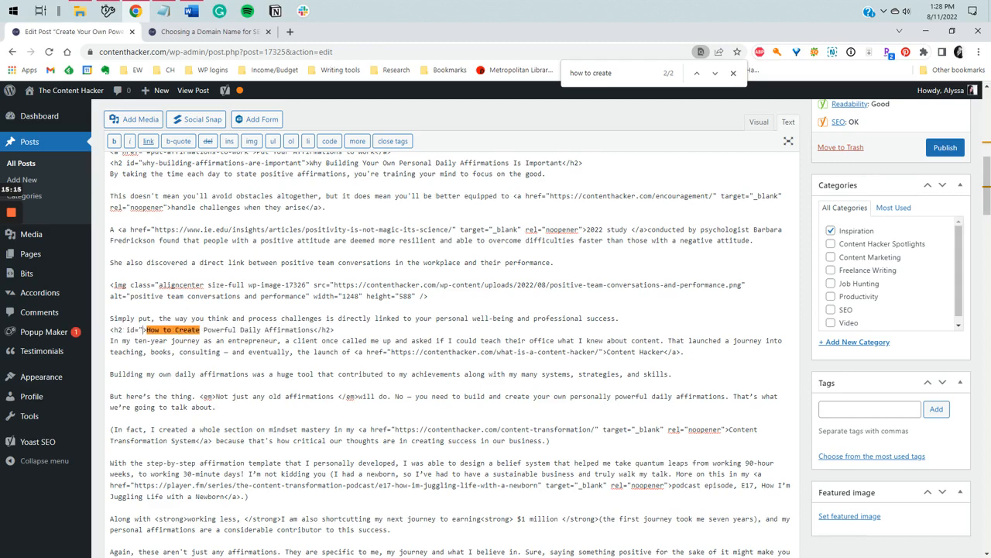
key("ctrl+v")
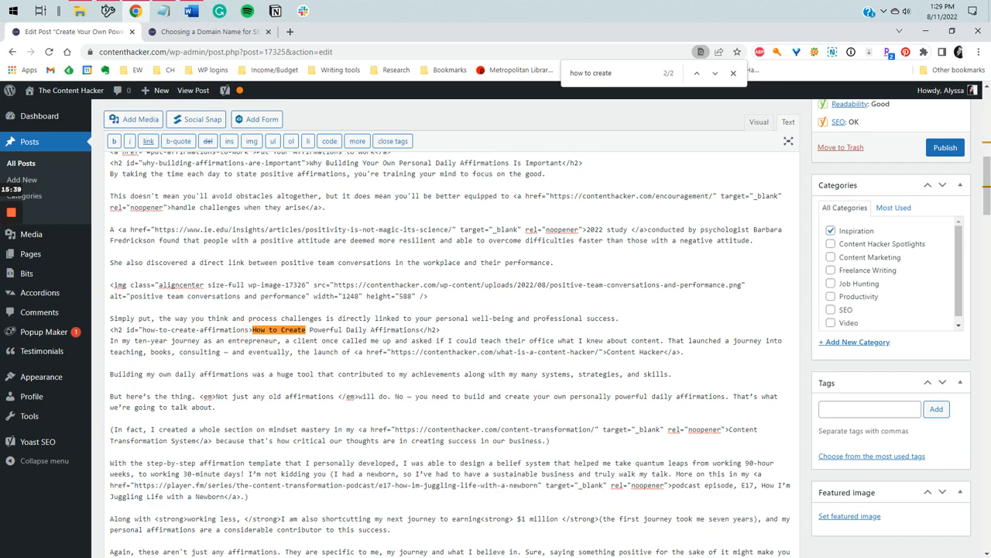
type("\"")
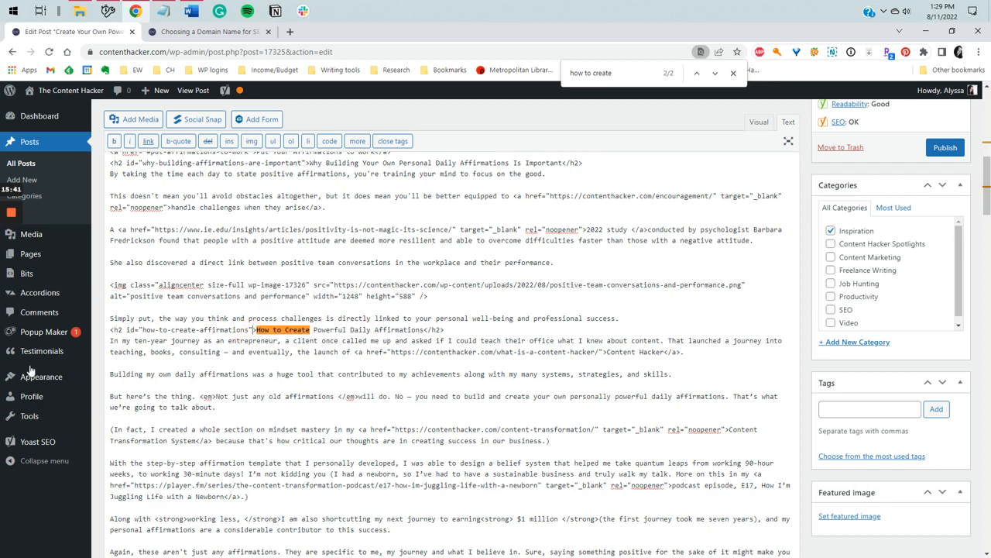
- Check the opening h2 tag of the "How to Create Powerful Daily Affirmations" heading and return the post to the visual view
left_click(111, 332)
left_click_drag(111, 331, 256, 332)
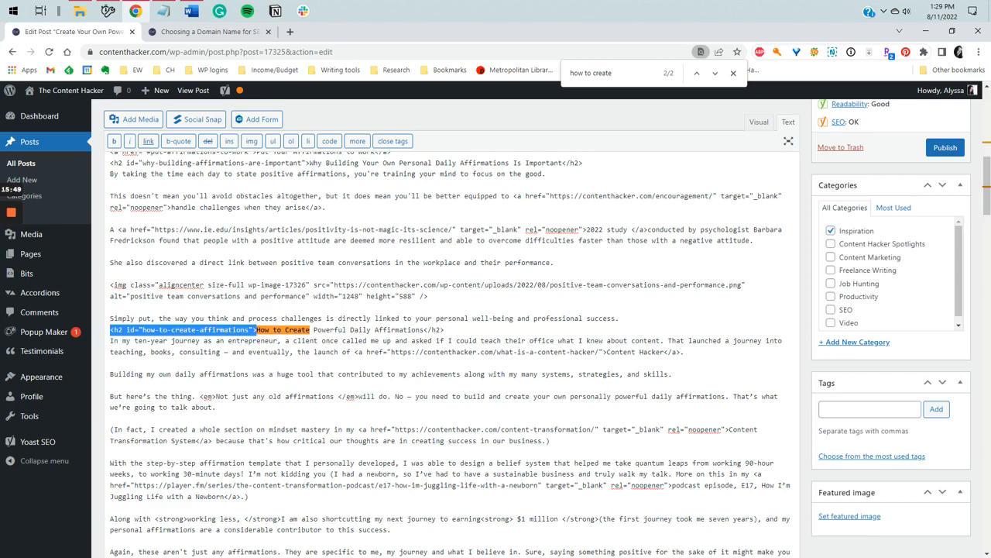
left_click(257, 331)
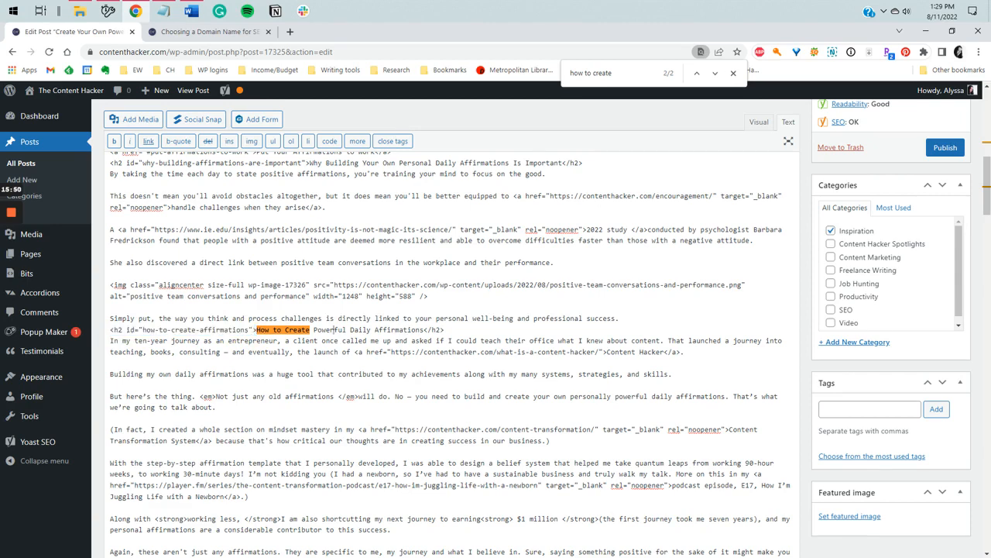
left_click(758, 123)
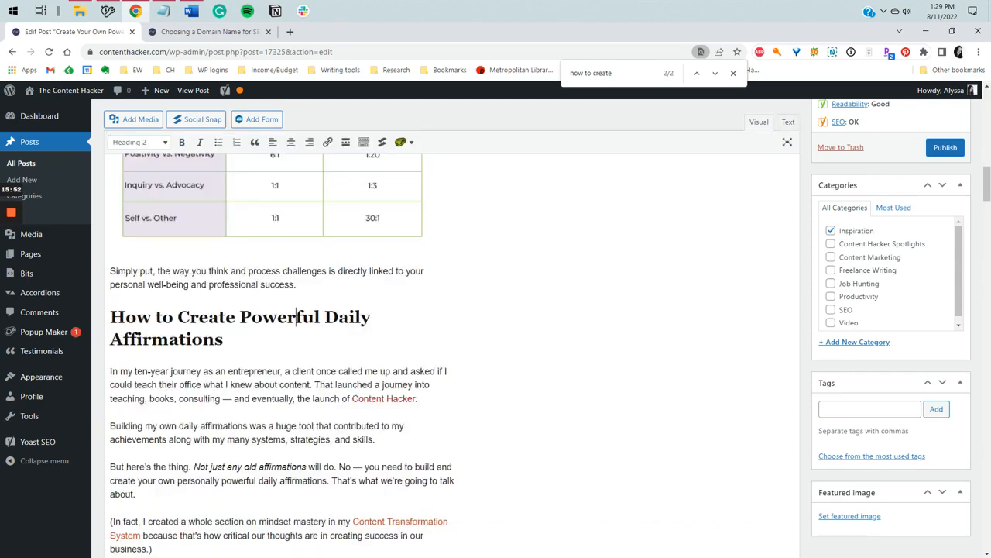
left_click(733, 74)
scroll(866, 198, "up", 15)
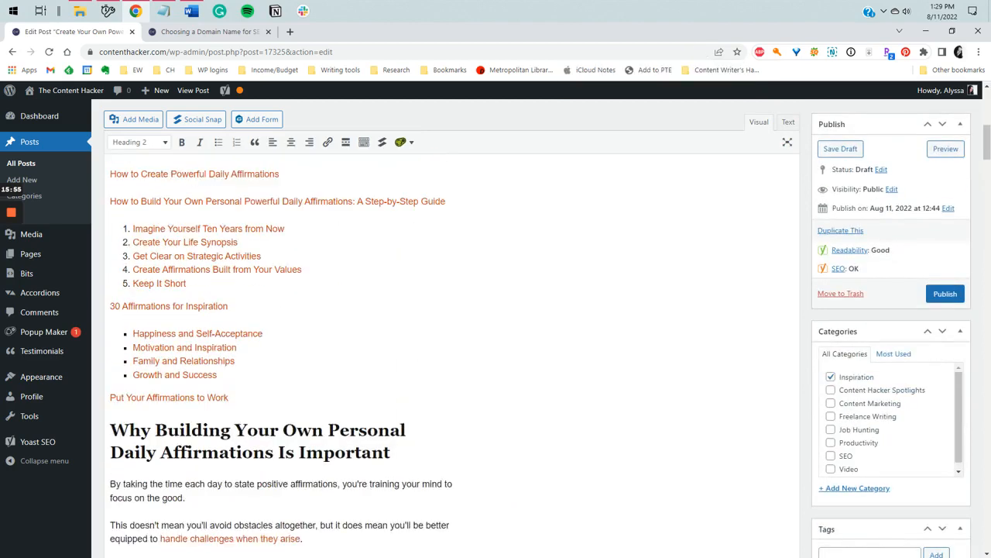
- Preview the post, test the "How to Create Powerful Daily Affirmations" contents link, and close the preview
left_click(945, 149)
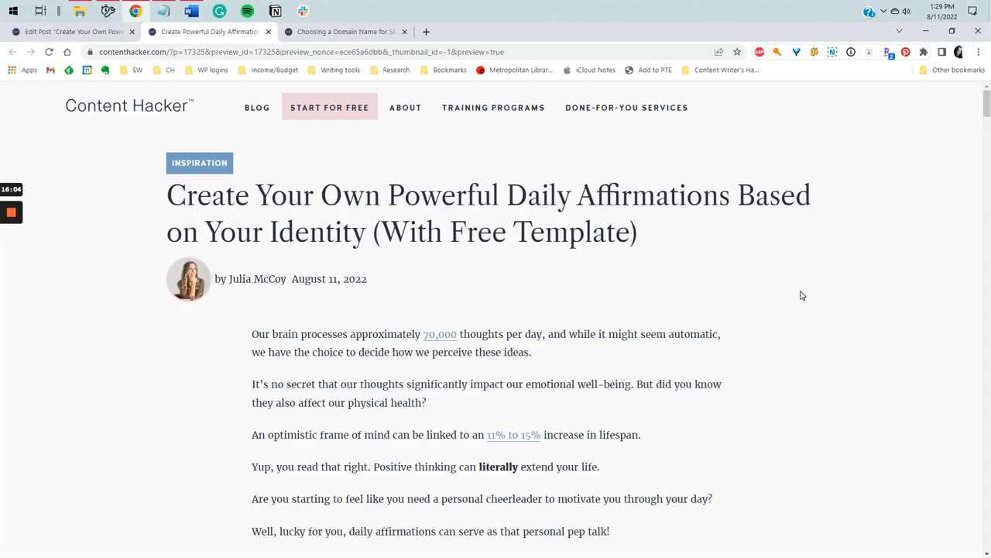
scroll(801, 294, "down", 6)
scroll(801, 294, "down", 2)
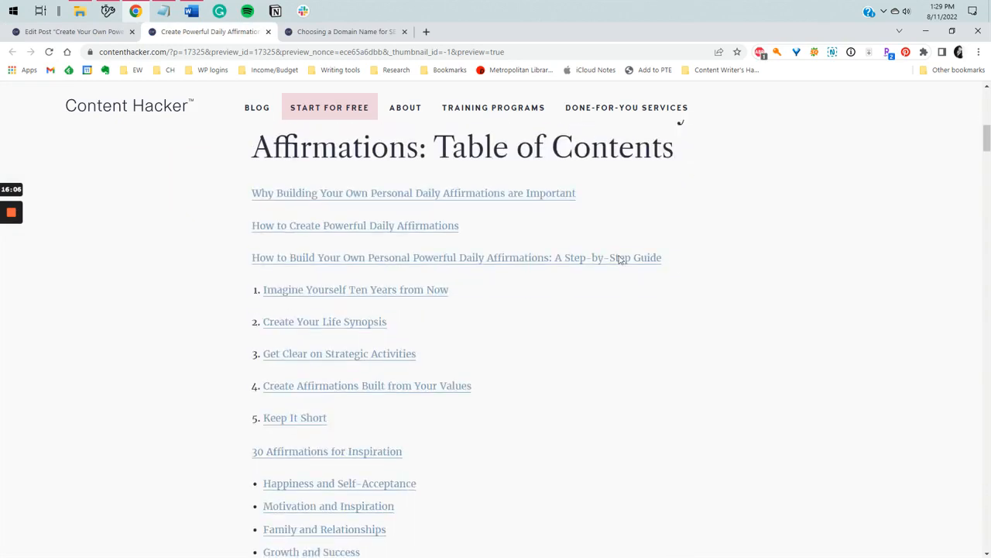
left_click(378, 227)
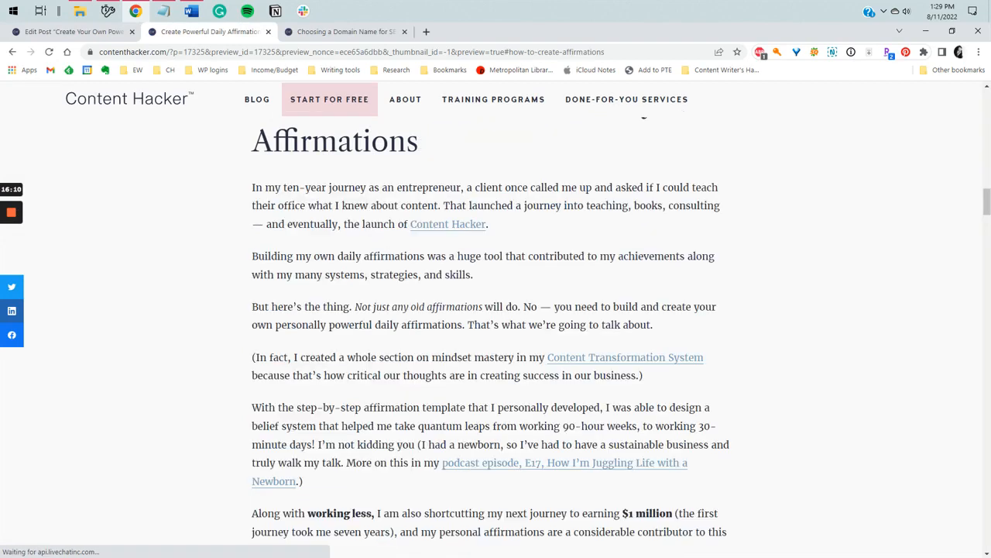
scroll(843, 330, "up", 1)
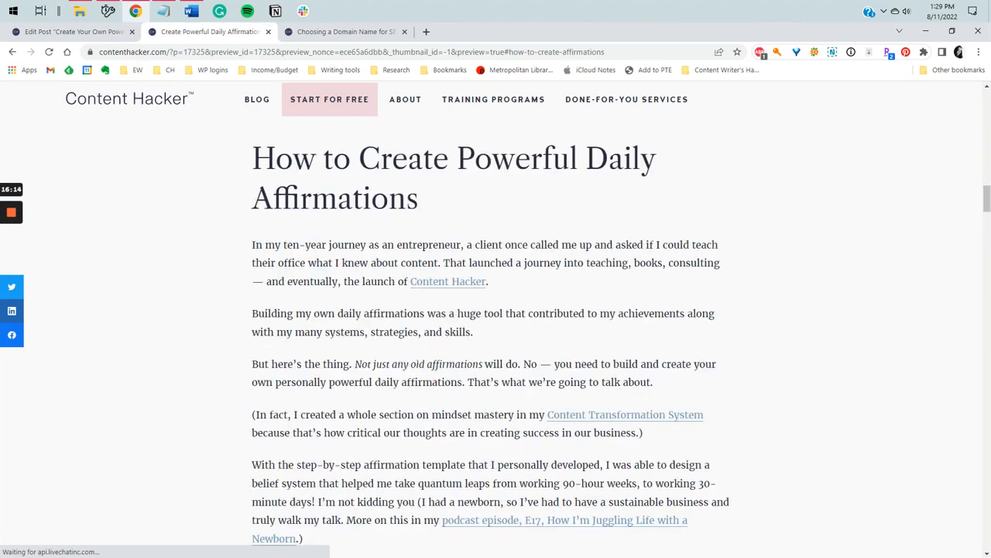
scroll(751, 354, "down", 10)
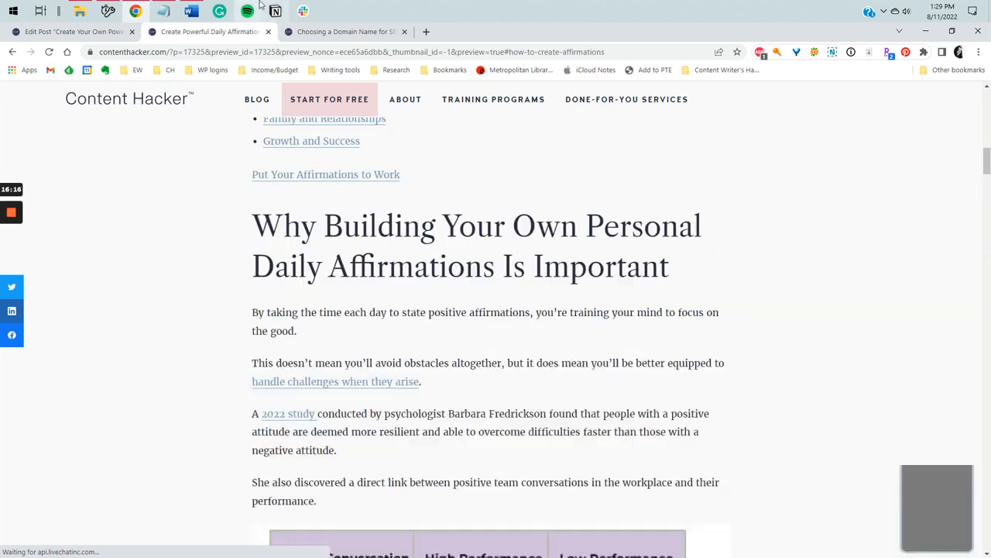
left_click(269, 33)
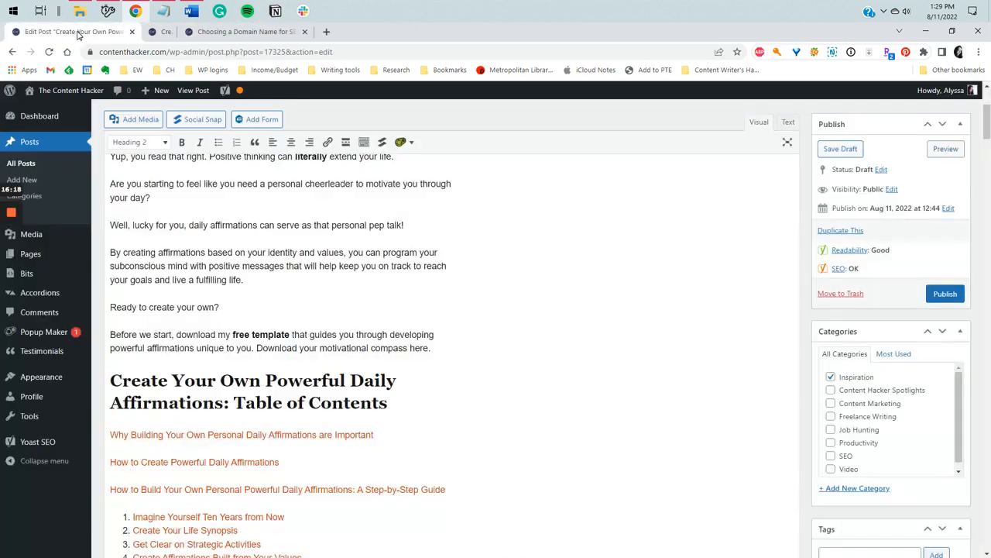
- In the post's code view, select "step-by-step-guide" in the third table of contents link's href and open the page search
scroll(449, 349, "down", 2)
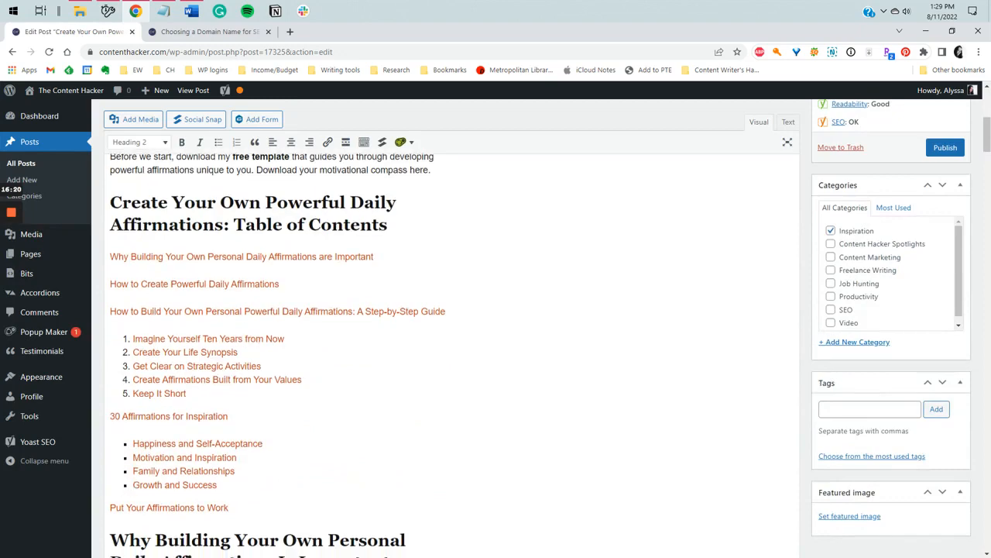
left_click(786, 122)
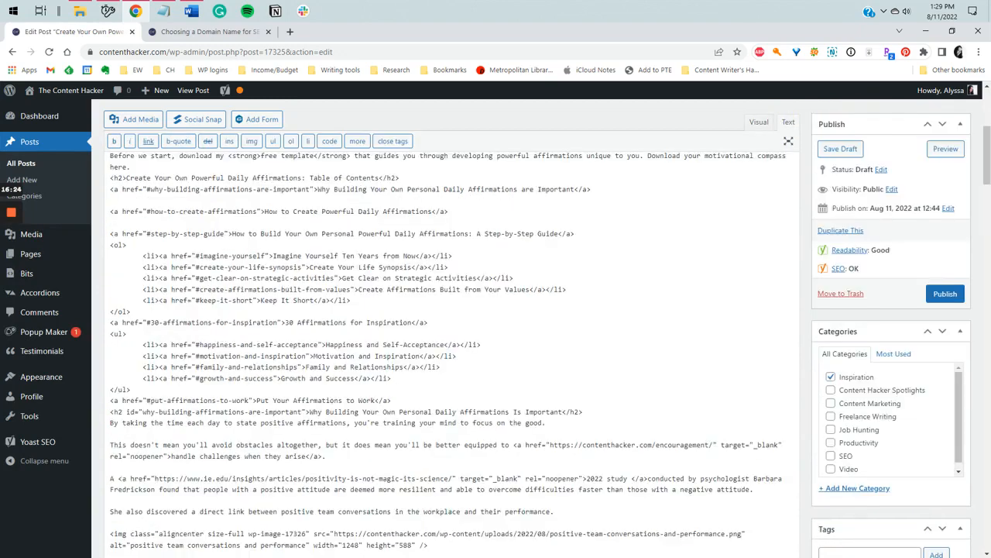
scroll(450, 349, "up", 1)
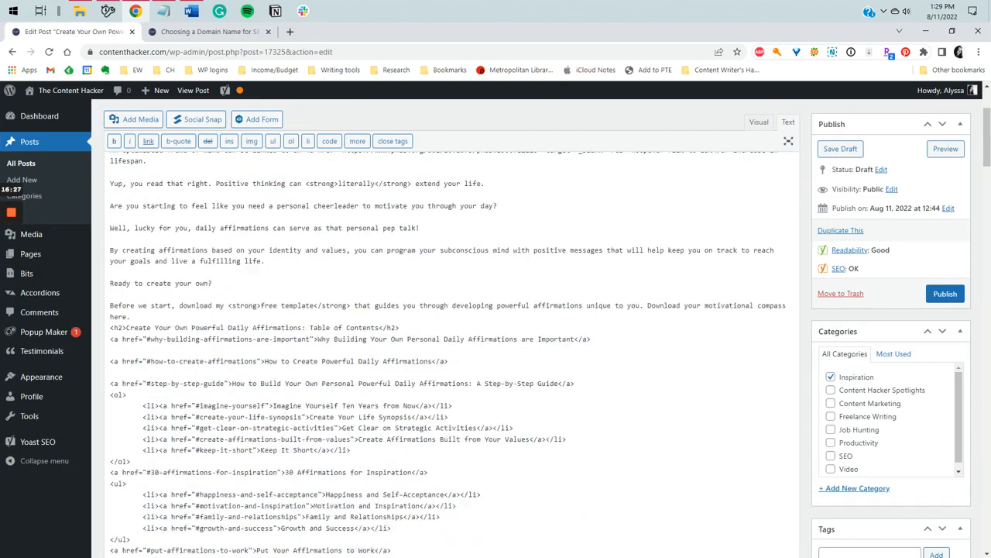
left_click(212, 339)
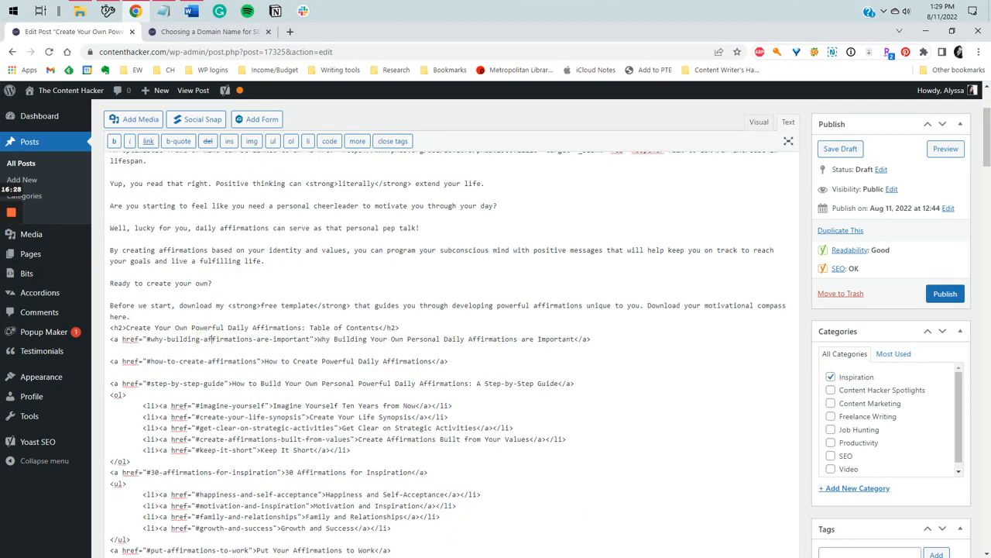
left_click_drag(223, 383, 152, 383)
left_click(296, 373)
key("ctrl+f")
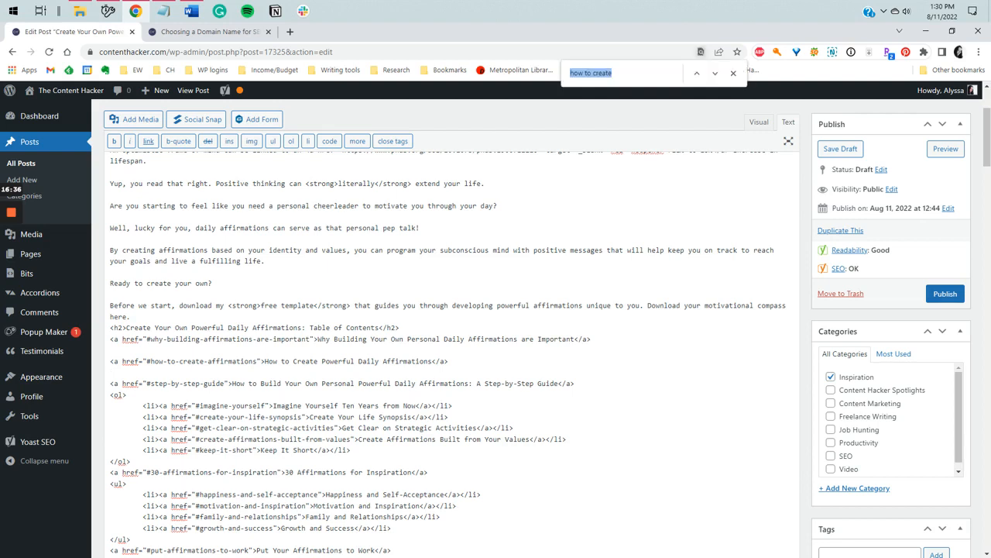
left_click(310, 383)
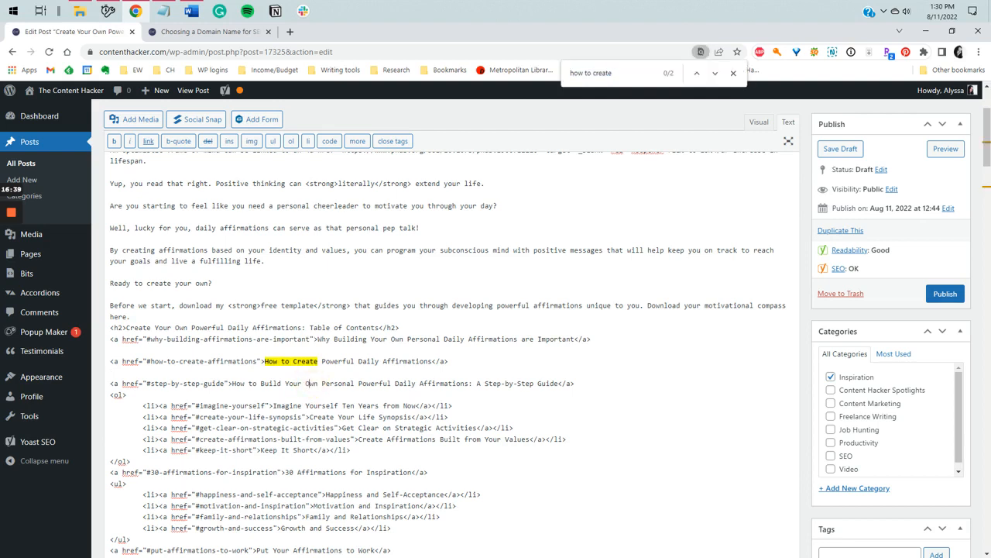
type("how")
key("BackSpace")
key("BackSpace")
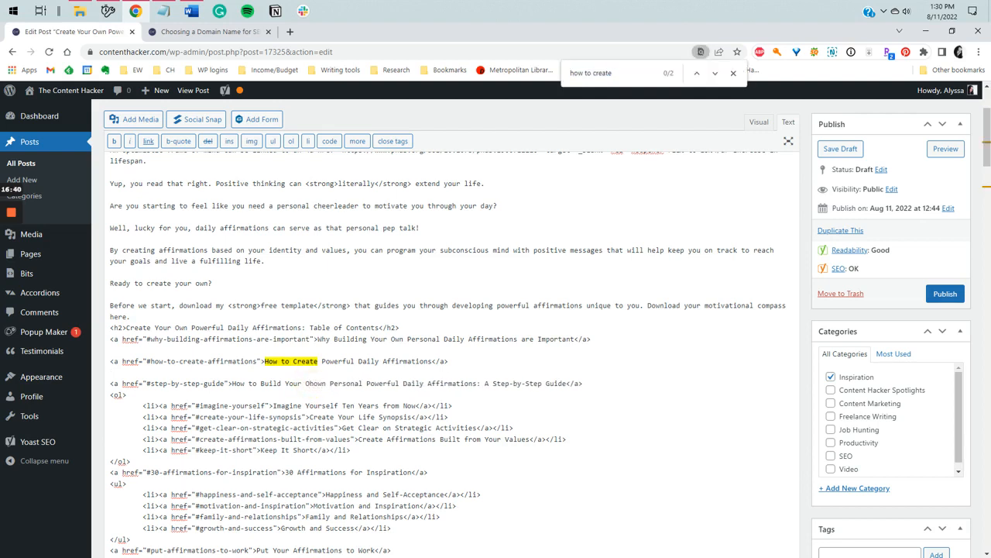
key("BackSpace")
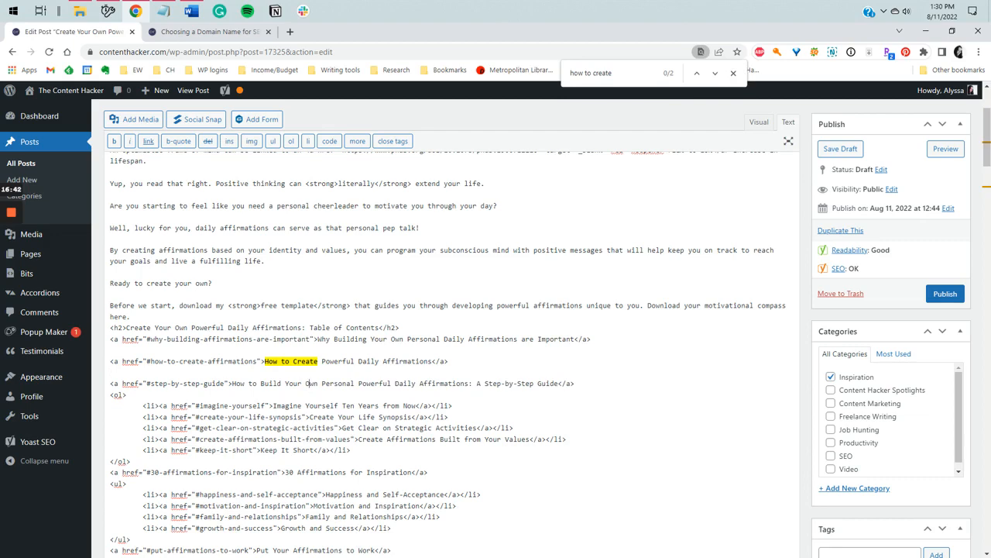
- Search the post's code for "how to build your" to reach the step-by-step guide heading
left_click(594, 75)
type("how to")
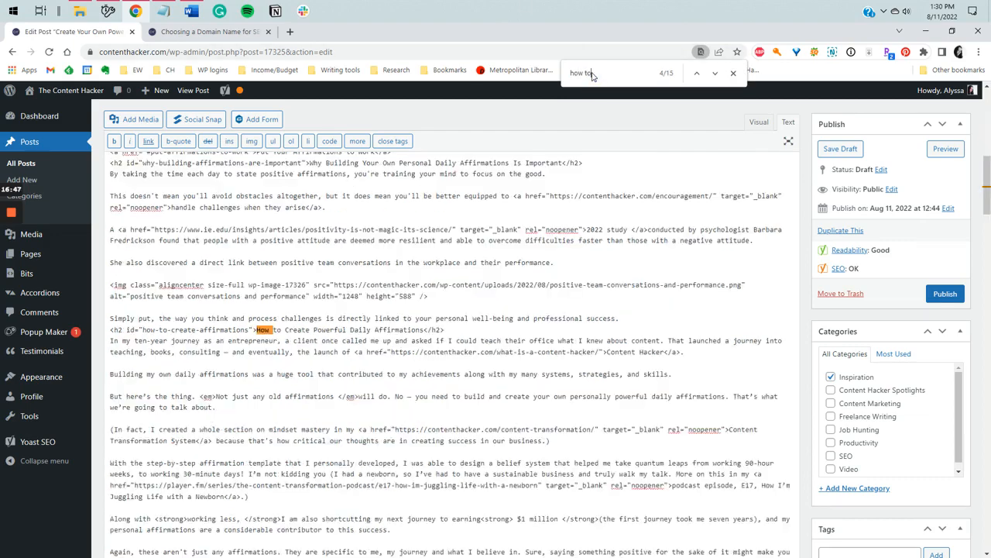
type(" build your ")
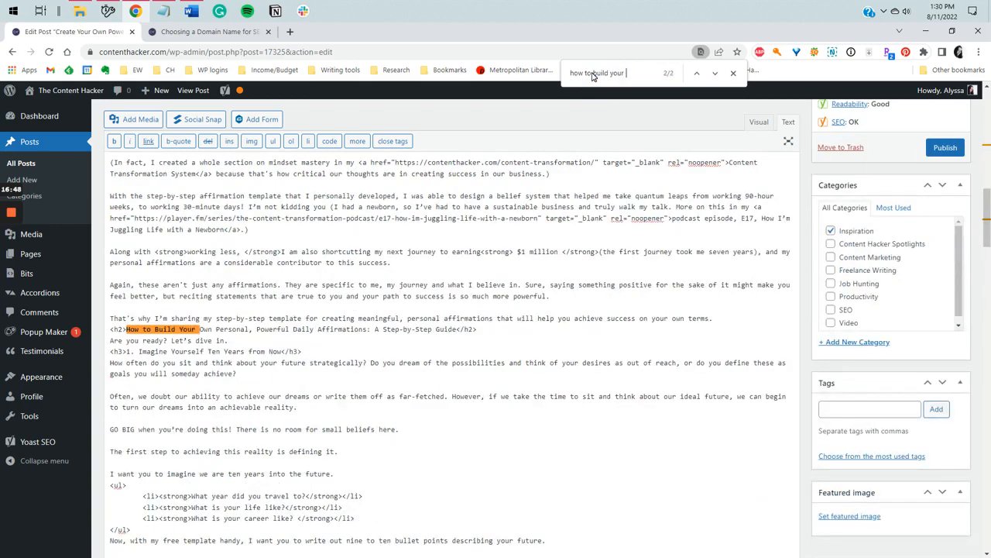
- Complete the search phrase with "own" and add id="how-to-create-affirmations" to the opening h2 tag of the step-by-step guide heading
type("own id=")
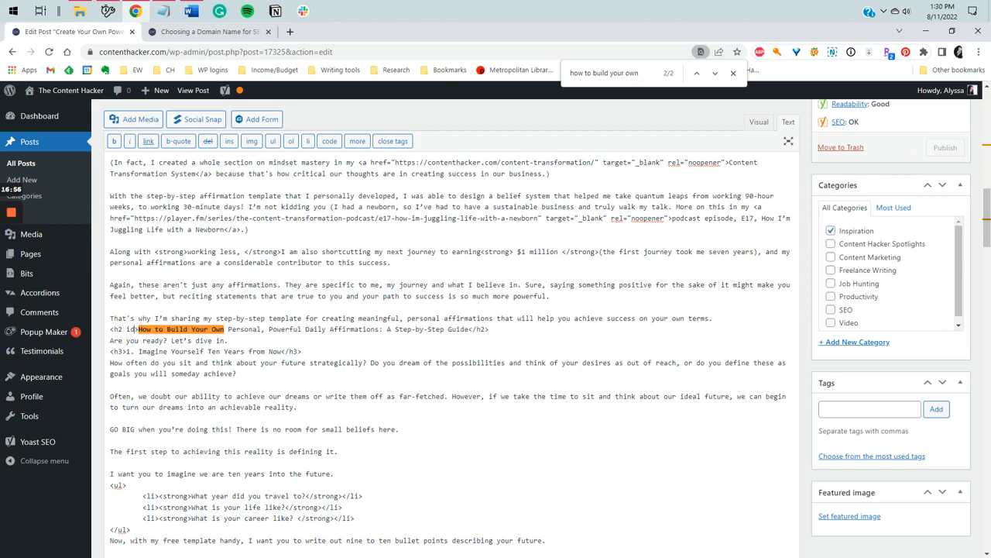
type("\">")
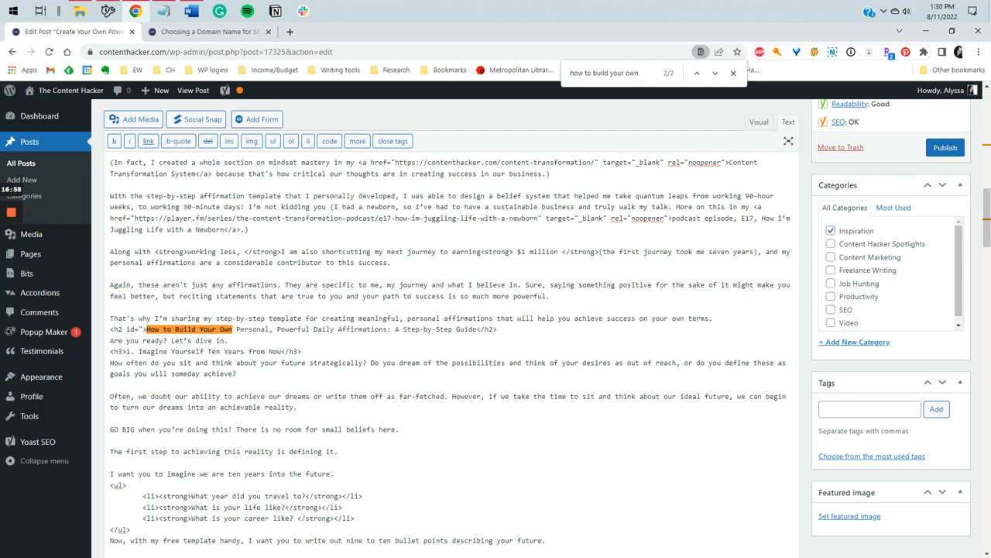
type("how-to-create-affirmations\"")
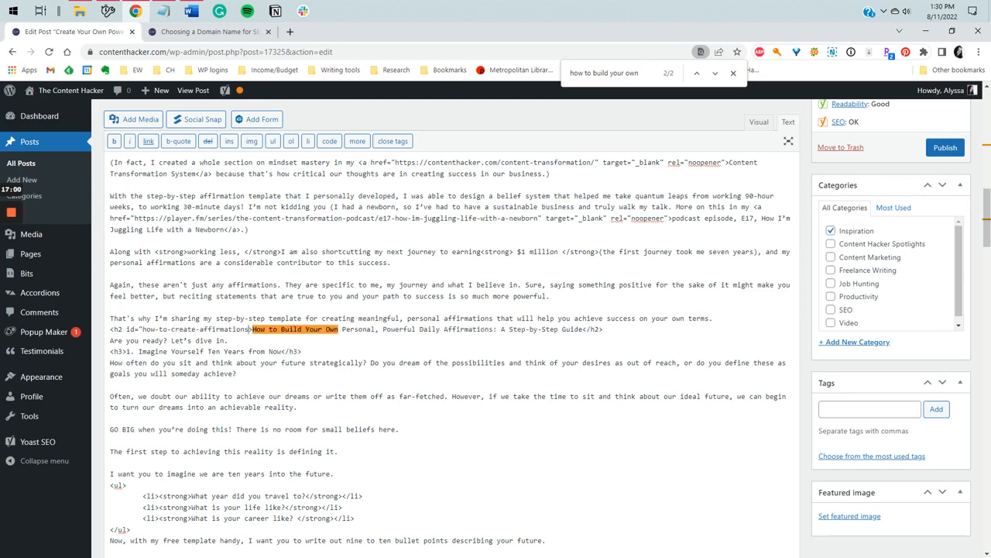
type("\"")
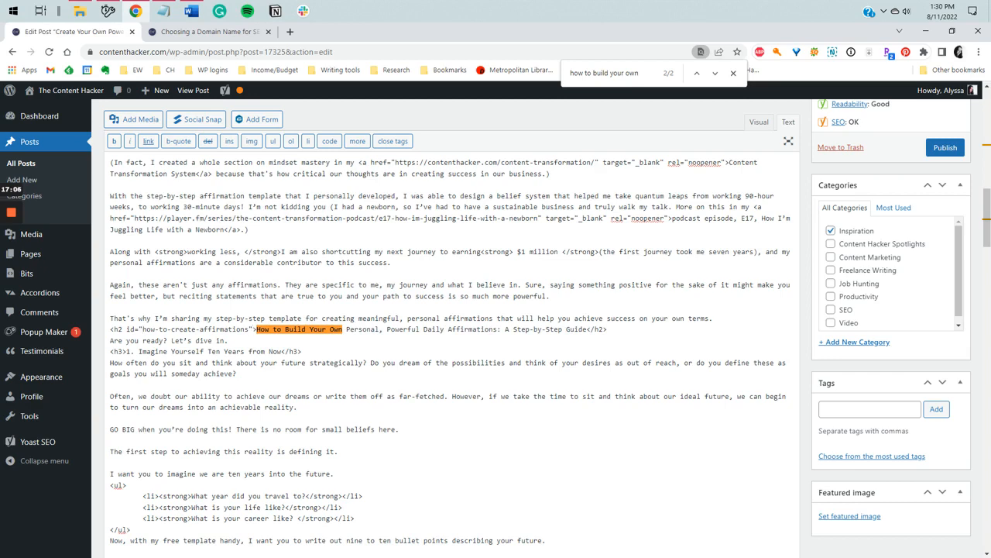
- Return the post to the visual view, look over the table of contents, and save the draft
scroll(449, 325, "up", 5)
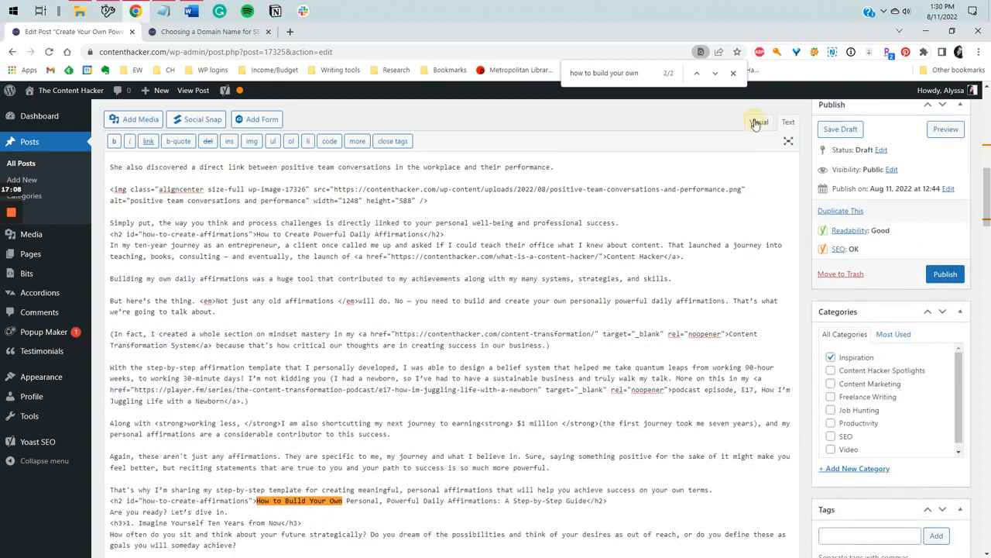
left_click(757, 122)
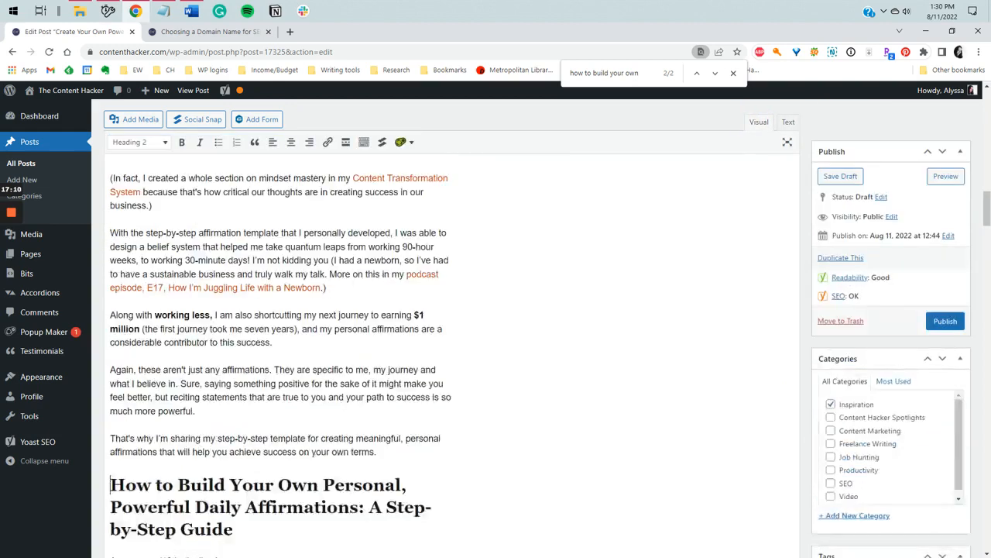
scroll(279, 356, "up", 10)
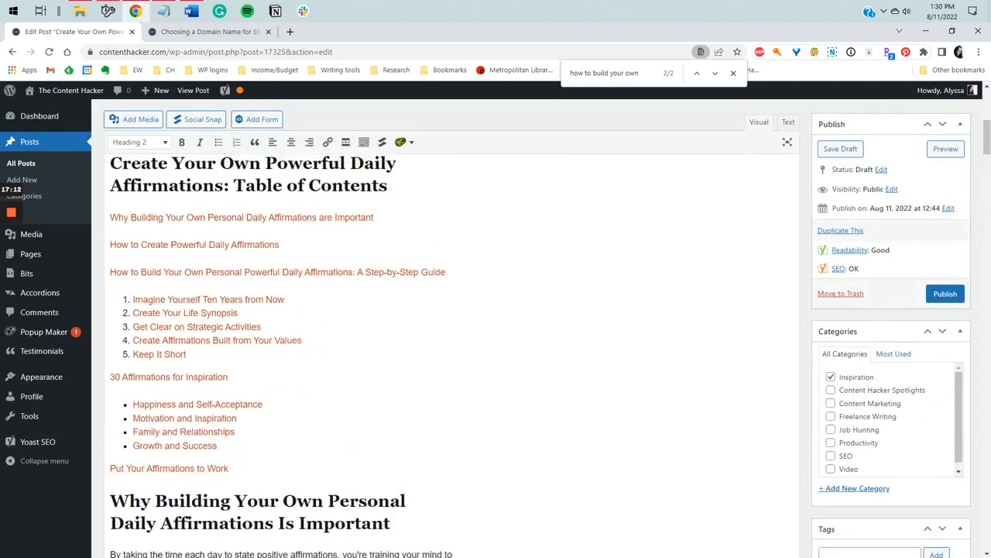
scroll(449, 348, "up", 2)
scroll(194, 364, "down", 1)
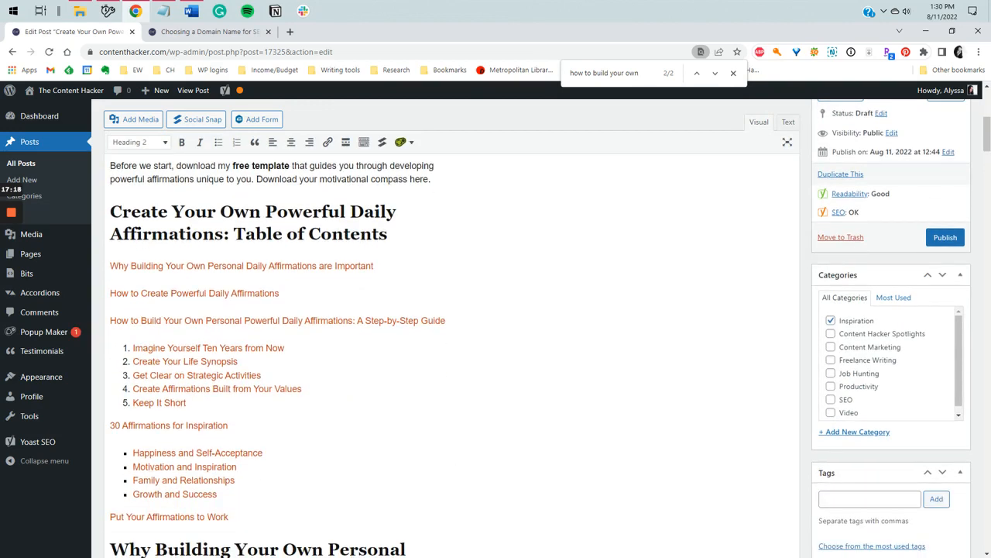
scroll(449, 356, "down", 3)
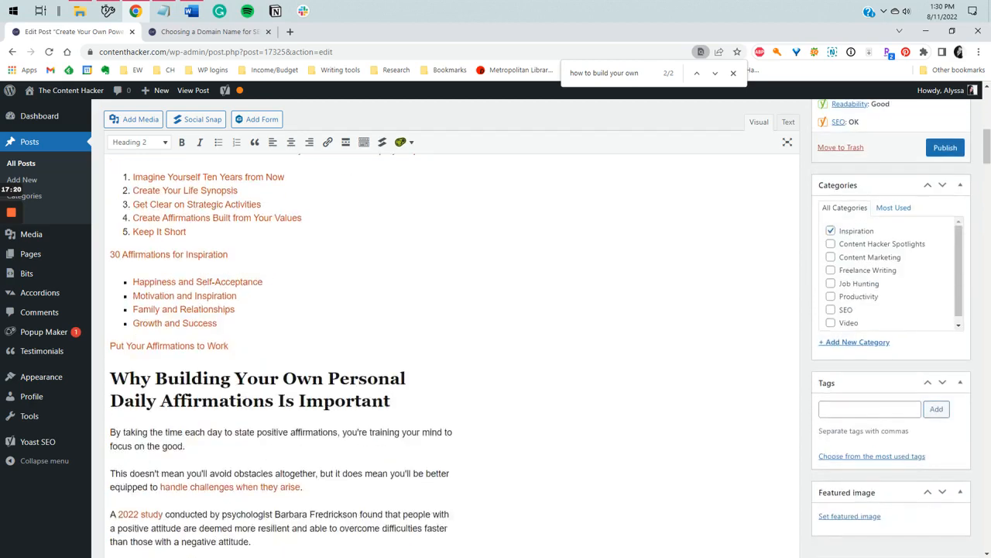
scroll(450, 357, "up", 4)
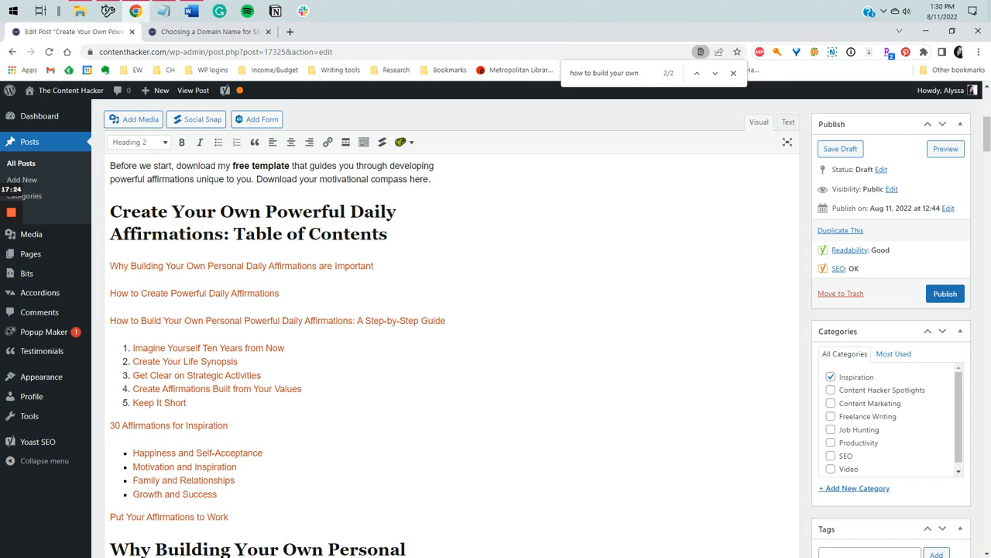
left_click(833, 151)
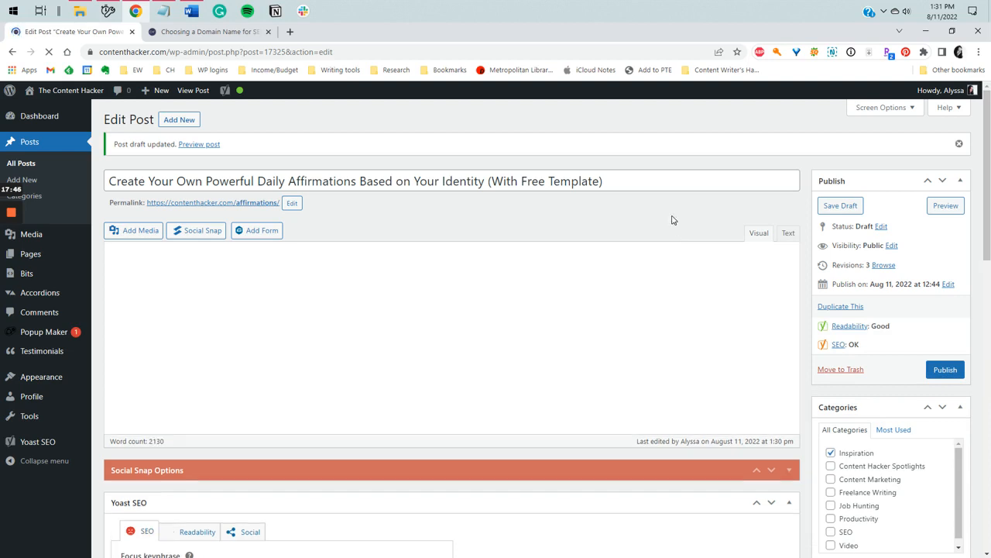
mouse_move(10, 217)
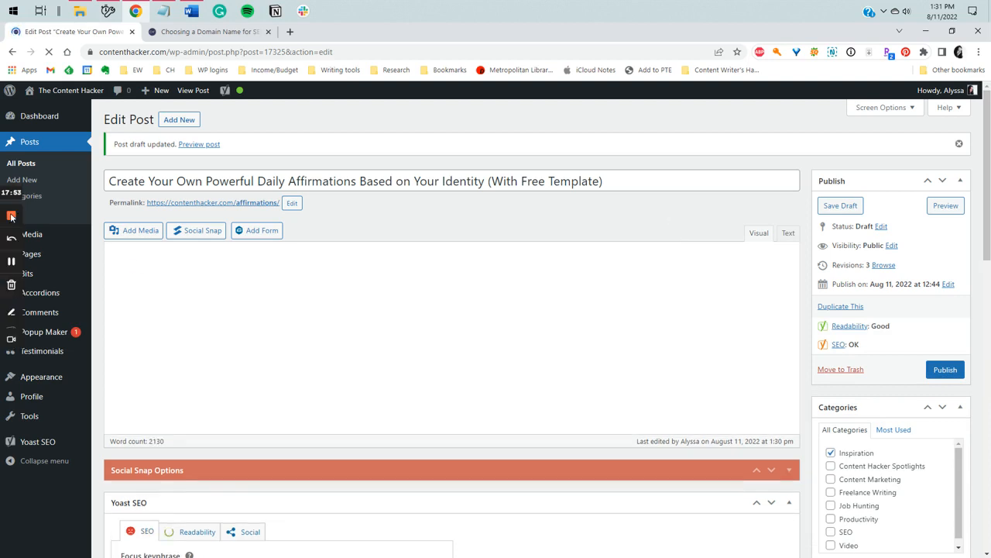